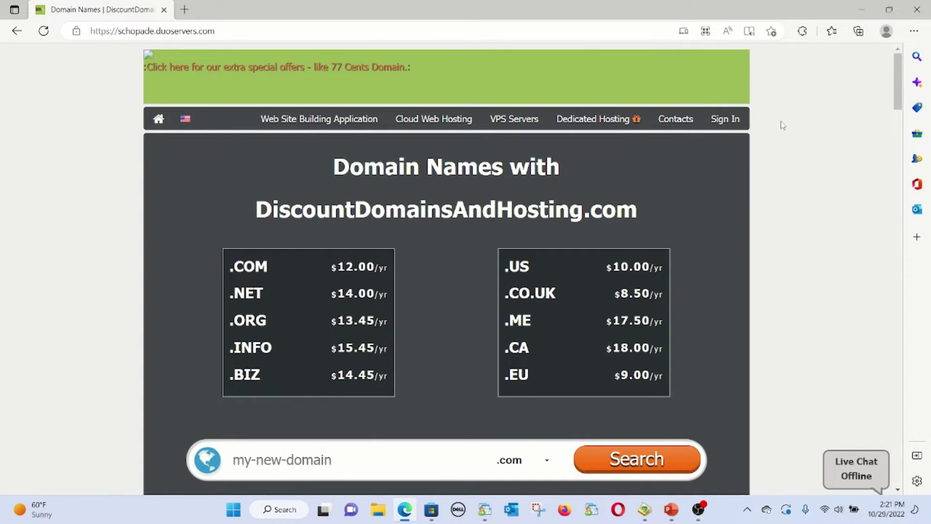
Log in to the hosting account from the Cloud Web Hosting Plans page using the saved credentials
{"action": "left_click", "coordinate": [733, 121]}
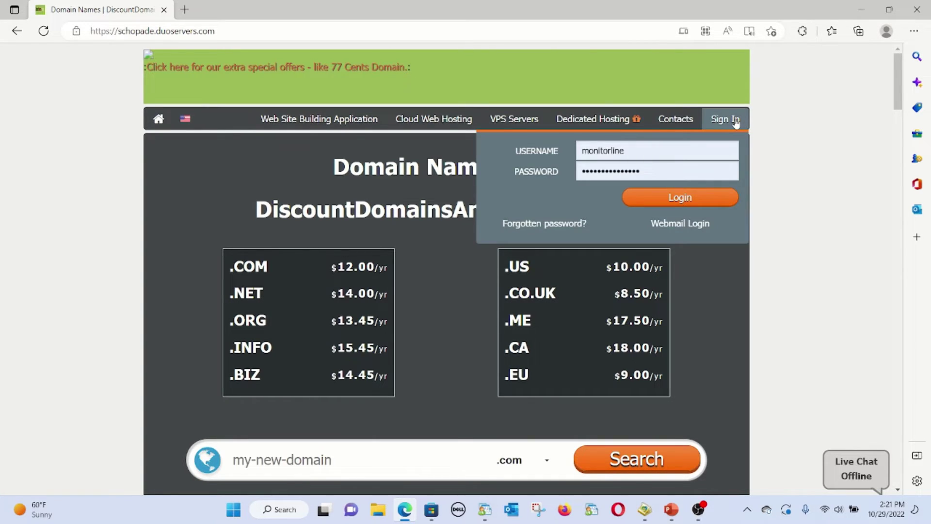
{"action": "left_click", "coordinate": [410, 120]}
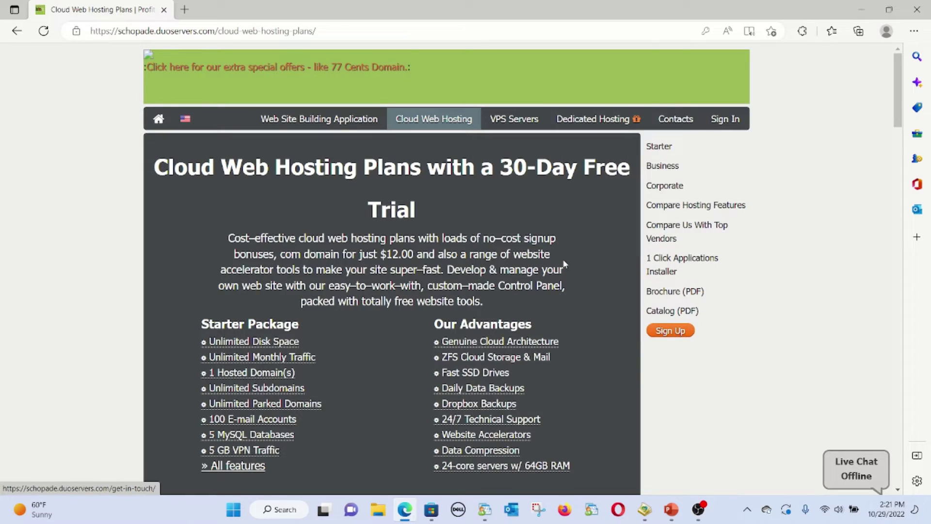
{"action": "scroll", "coordinate": [480, 300], "scroll_direction": "down", "scroll_amount": 5}
{"action": "scroll", "coordinate": [334, 273], "scroll_direction": "up", "scroll_amount": 3}
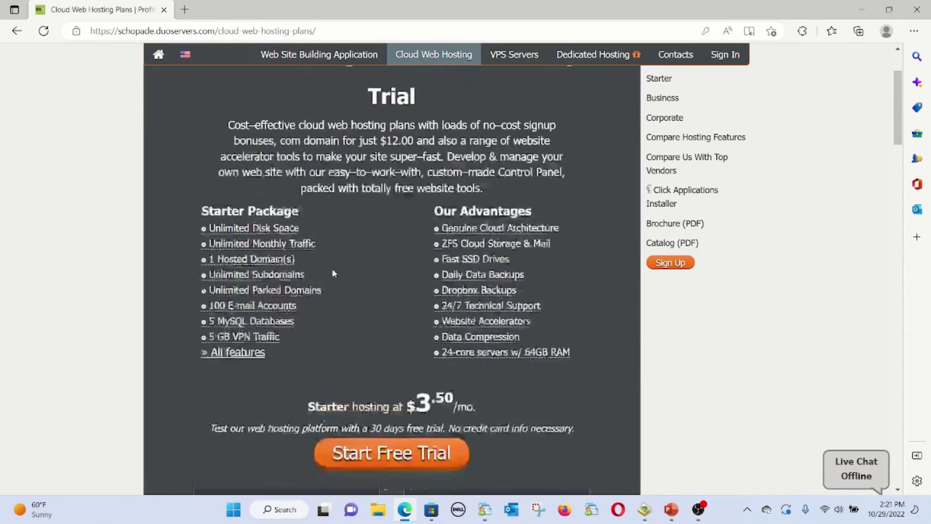
{"action": "scroll", "coordinate": [334, 273], "scroll_direction": "up", "scroll_amount": 3}
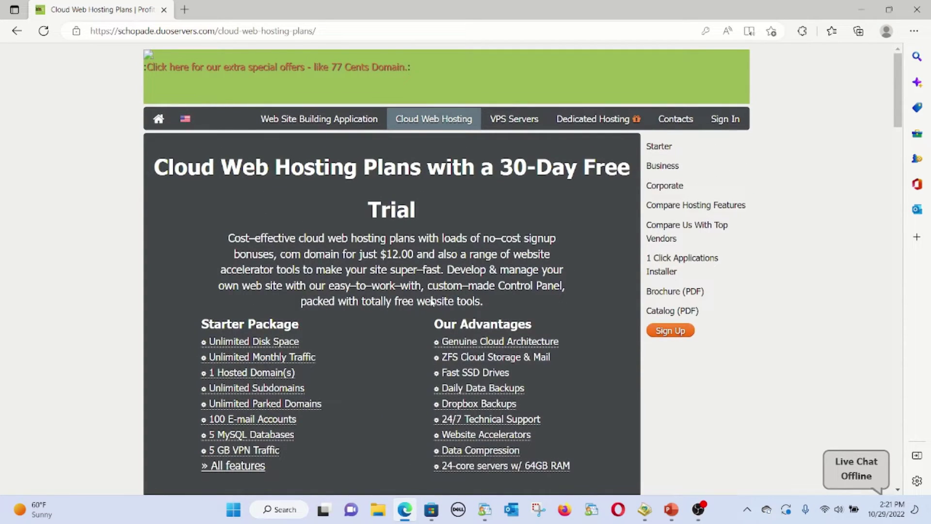
{"action": "left_click", "coordinate": [740, 120]}
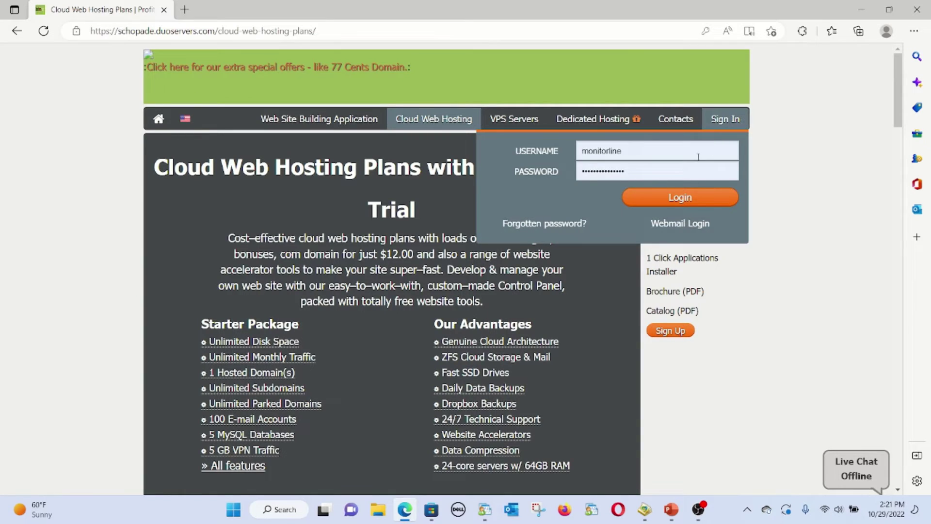
{"action": "left_click", "coordinate": [695, 220]}
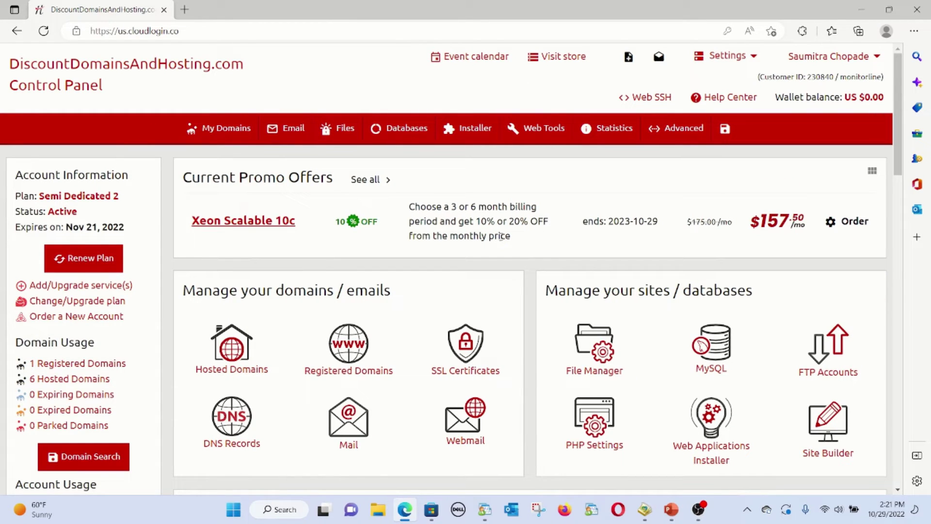
From the Installer menu, open Applications Installer and scroll to WordPress under Most Popular Scripts
{"action": "mouse_move", "coordinate": [234, 132]}
{"action": "mouse_move", "coordinate": [495, 135]}
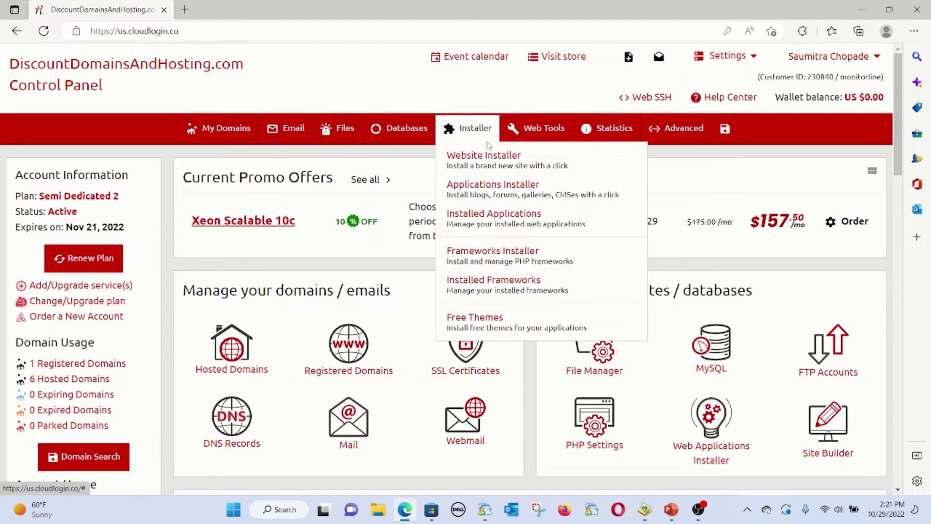
{"action": "left_click", "coordinate": [490, 190]}
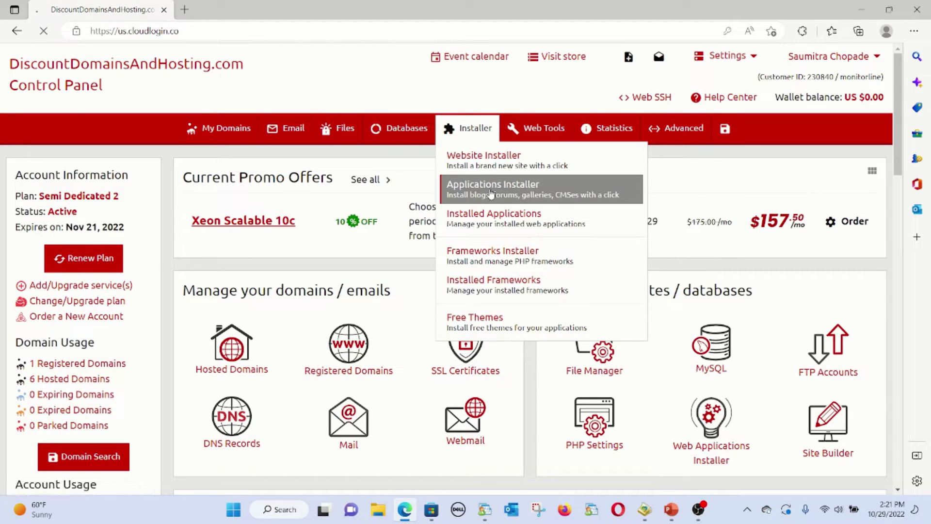
{"action": "scroll", "coordinate": [392, 212], "scroll_direction": "down", "scroll_amount": 4}
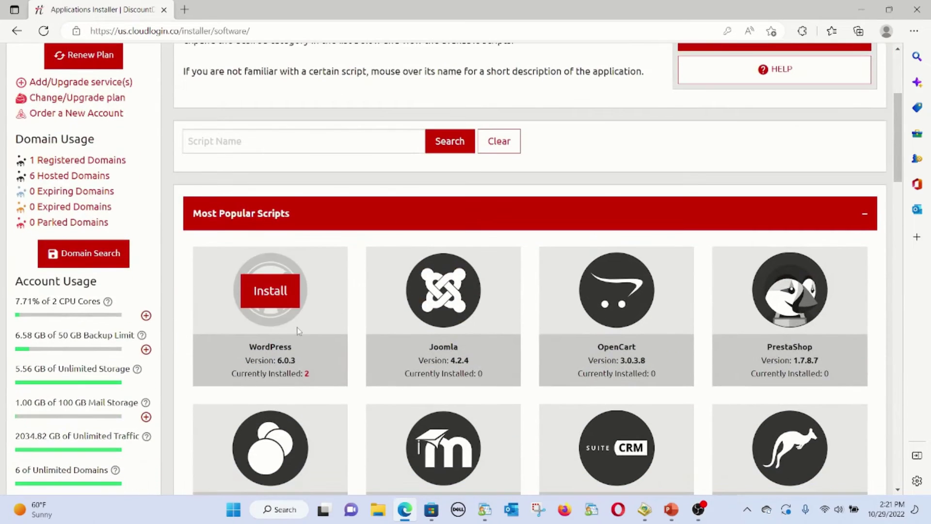
{"action": "mouse_move", "coordinate": [278, 359]}
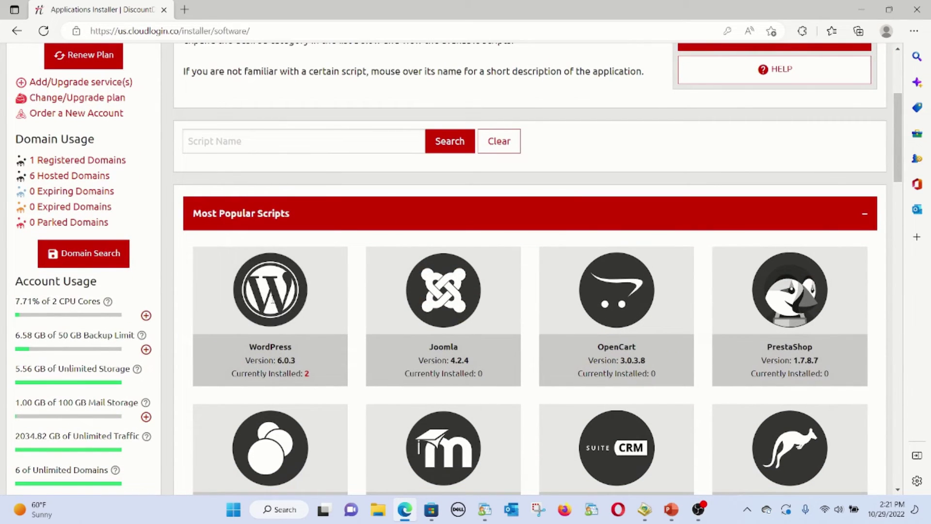
Begin a WordPress install on monitor-line.com in the directory testwp1
{"action": "mouse_move", "coordinate": [269, 288]}
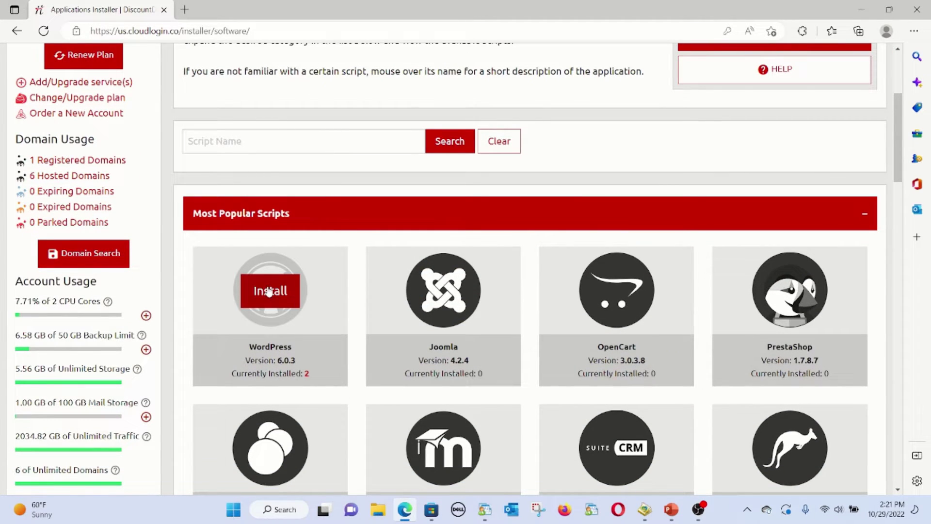
{"action": "left_click", "coordinate": [269, 291]}
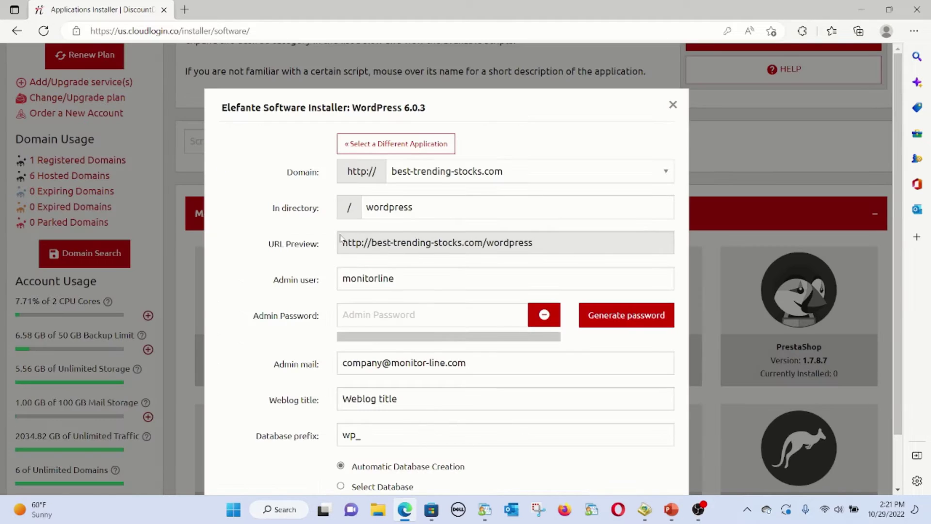
{"action": "left_click", "coordinate": [412, 172]}
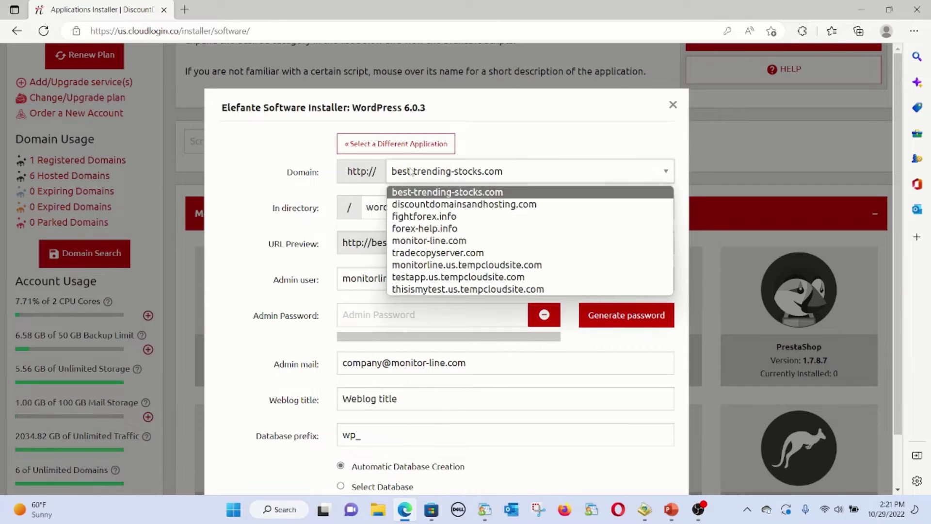
{"action": "left_click", "coordinate": [420, 244]}
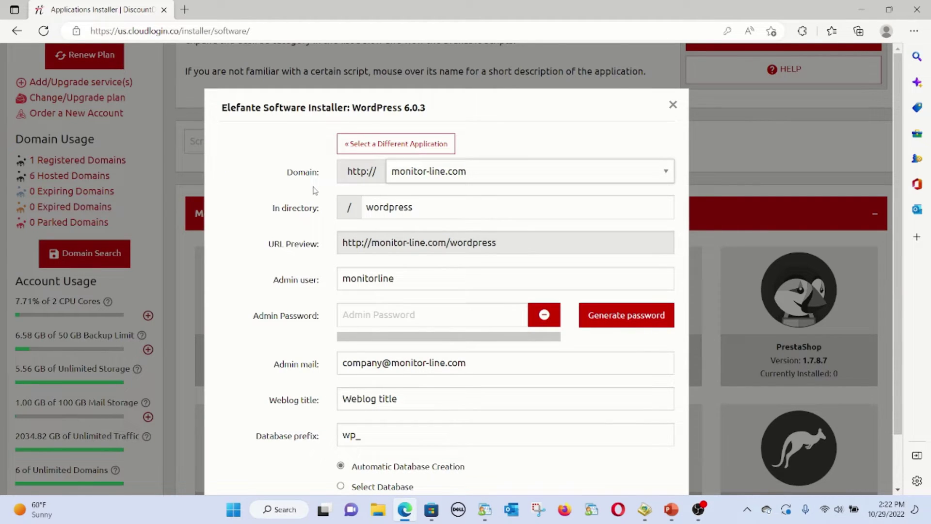
{"action": "double_click", "coordinate": [457, 206]}
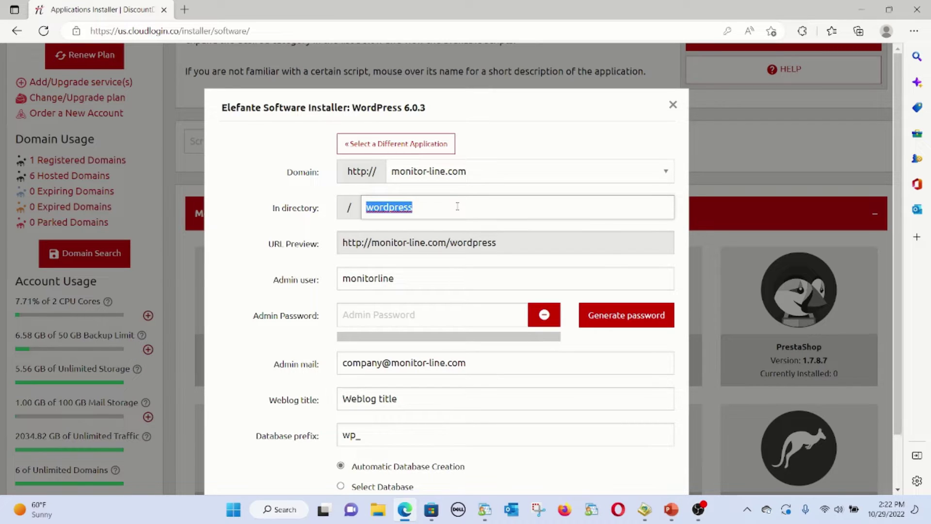
{"action": "type", "text": "testwp"}
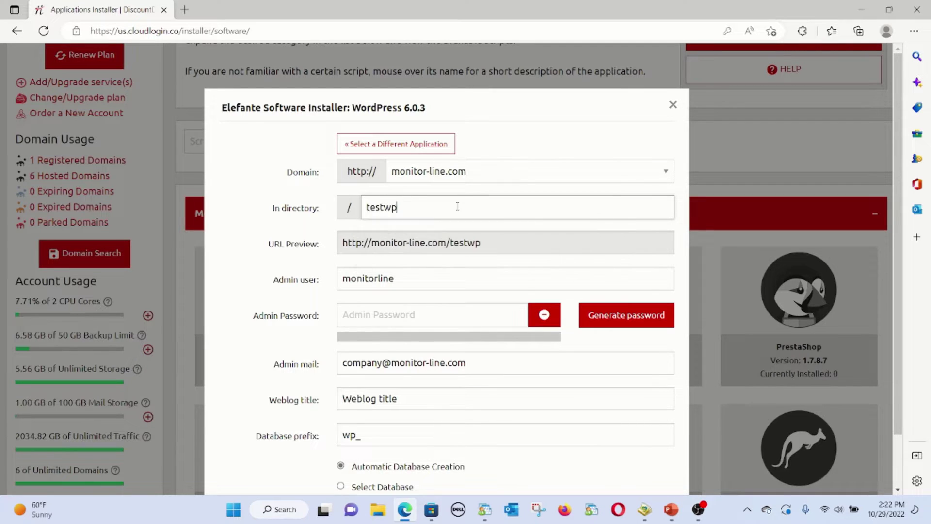
{"action": "type", "text": "1"}
Enter the admin account password and review the remaining install settings
{"action": "left_click", "coordinate": [404, 315]}
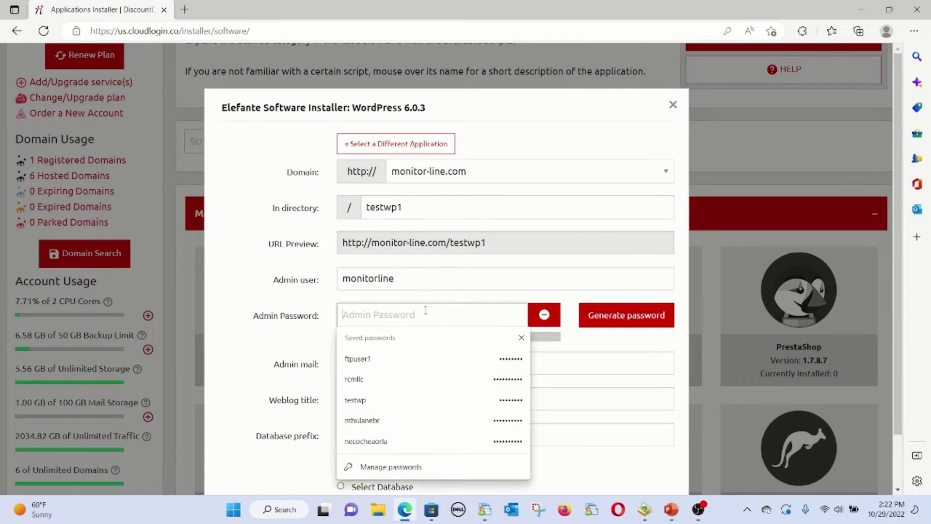
{"action": "type", "text": "•••••••"}
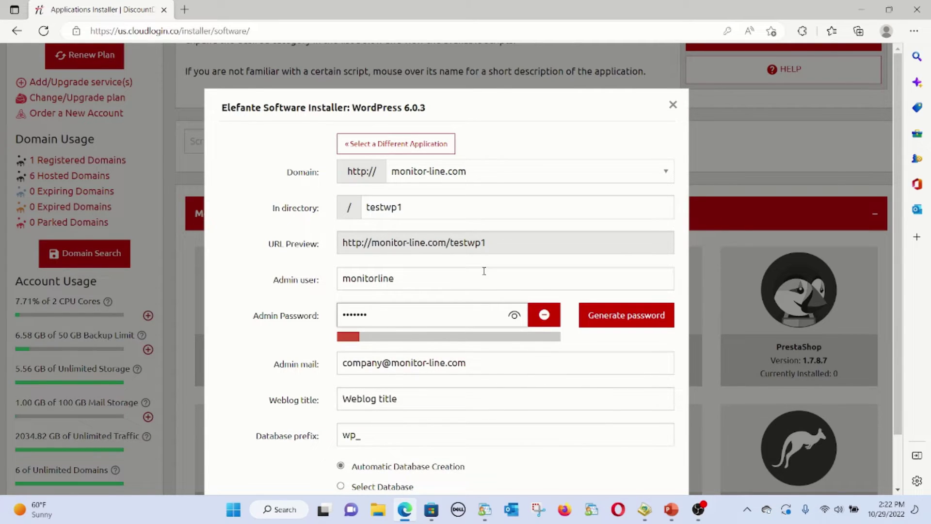
{"action": "type", "text": "•"}
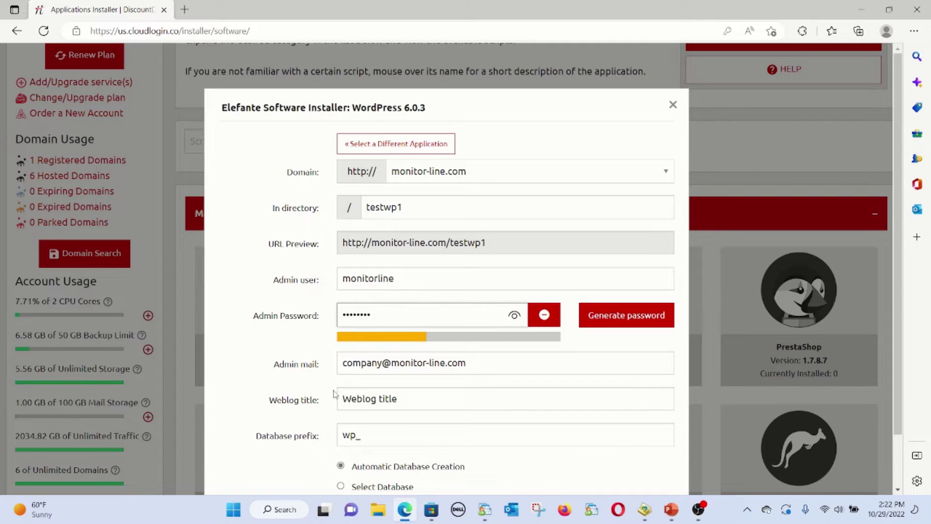
{"action": "scroll", "coordinate": [494, 373], "scroll_direction": "down", "scroll_amount": 2}
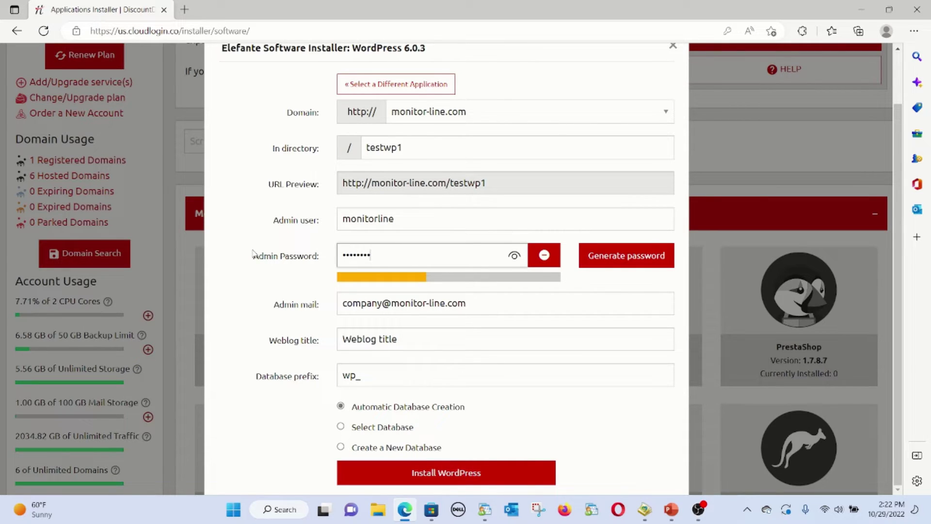
{"action": "scroll", "coordinate": [233, 172], "scroll_direction": "up", "scroll_amount": 1}
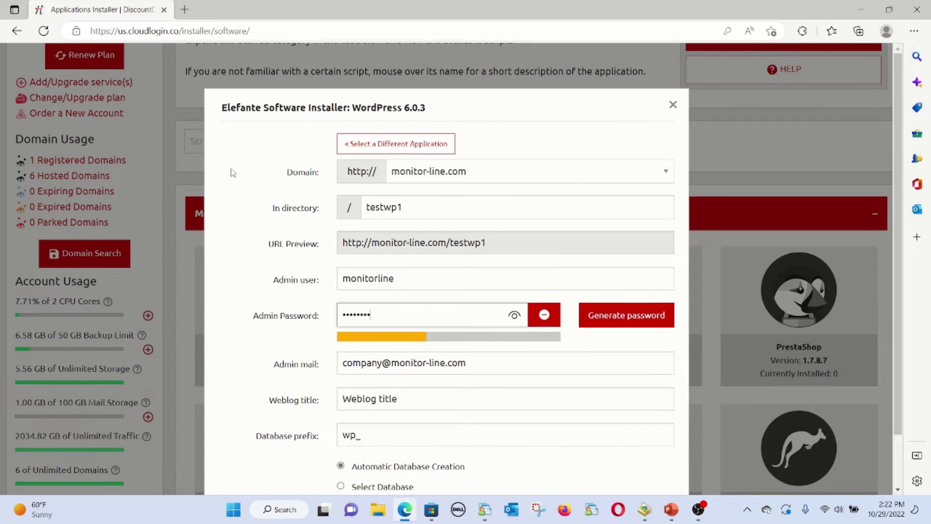
{"action": "scroll", "coordinate": [380, 420], "scroll_direction": "down", "scroll_amount": 1}
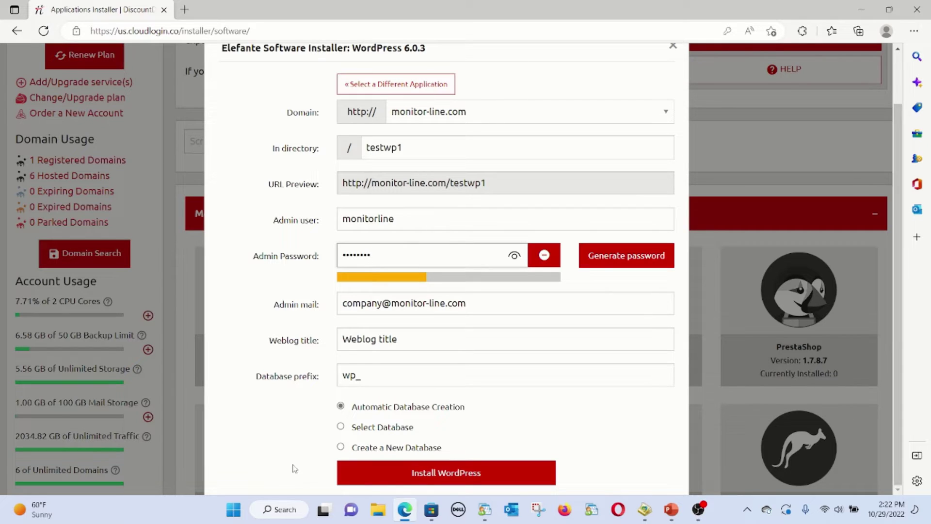
Install WordPress at monitor-line.com/testwp1 and open its wp-login.php admin page
{"action": "left_click", "coordinate": [465, 474]}
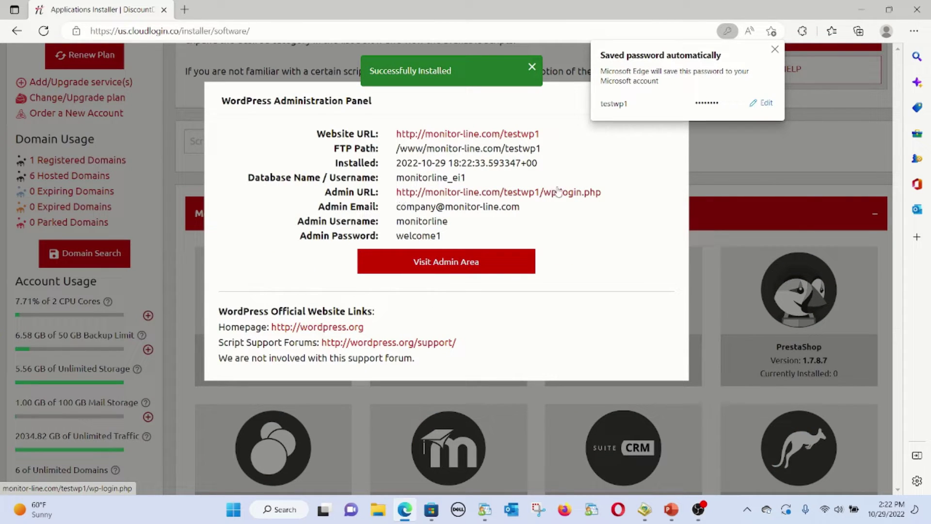
{"action": "left_click", "coordinate": [437, 263]}
{"action": "left_click", "coordinate": [437, 263]}
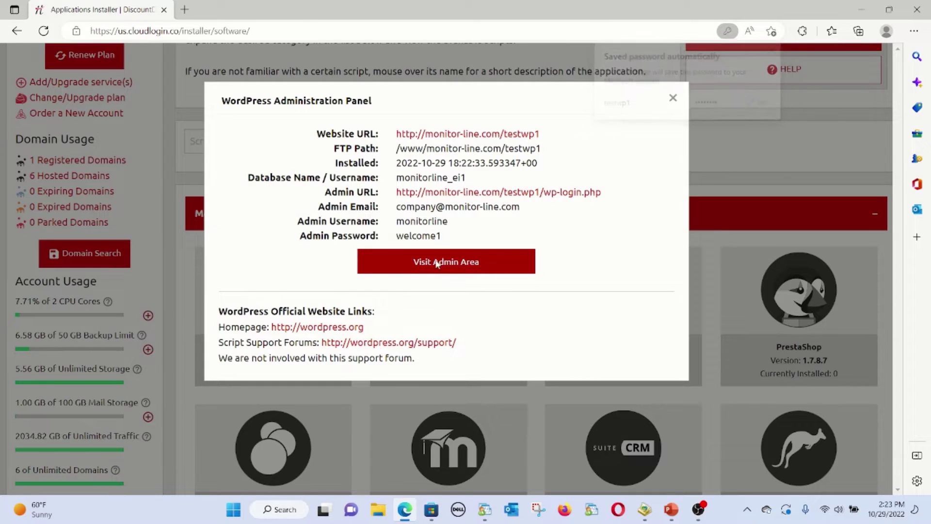
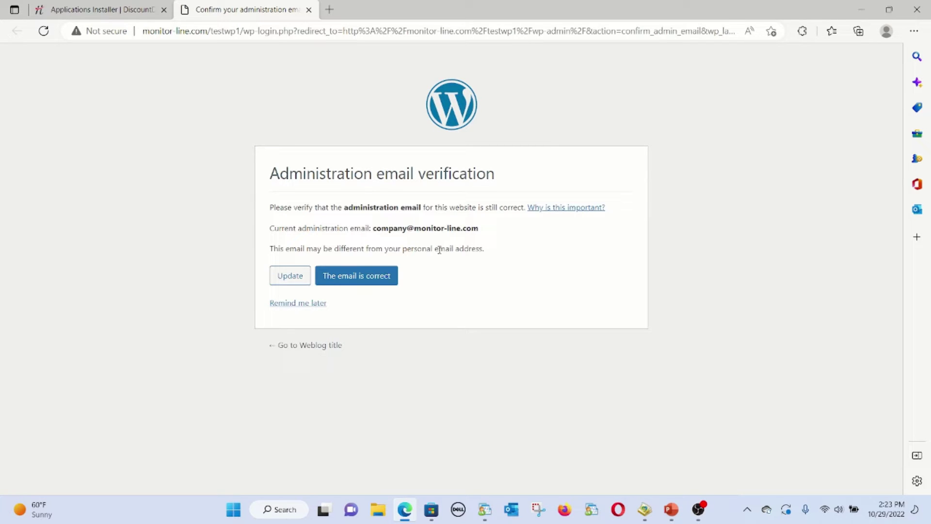
Confirm the administration email is correct, view the public homepage, then return to the Dashboard
{"action": "left_click", "coordinate": [371, 279]}
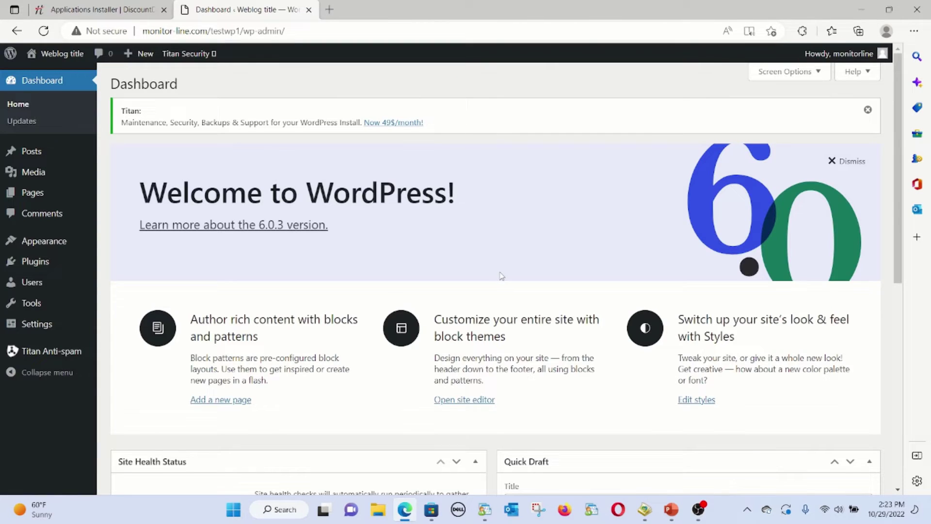
{"action": "mouse_move", "coordinate": [64, 63]}
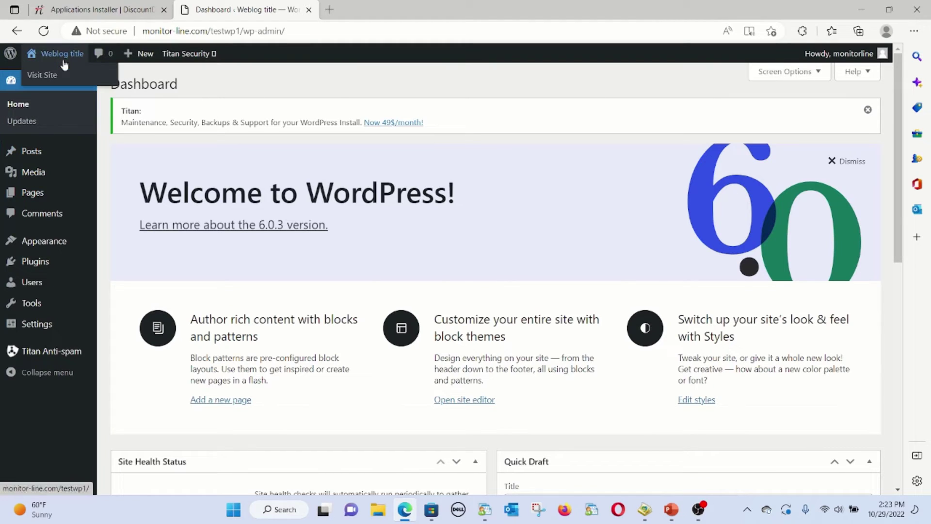
{"action": "left_click", "coordinate": [49, 76]}
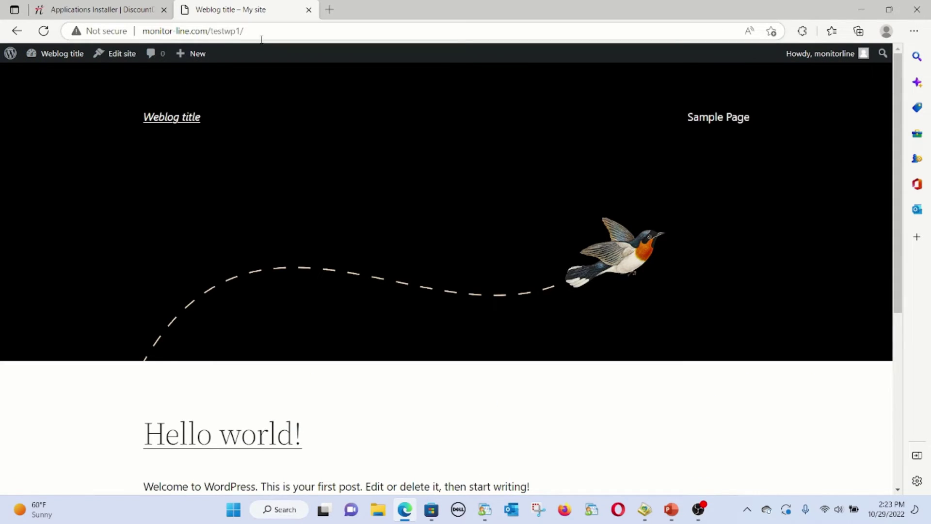
{"action": "scroll", "coordinate": [312, 416], "scroll_direction": "down", "scroll_amount": 3}
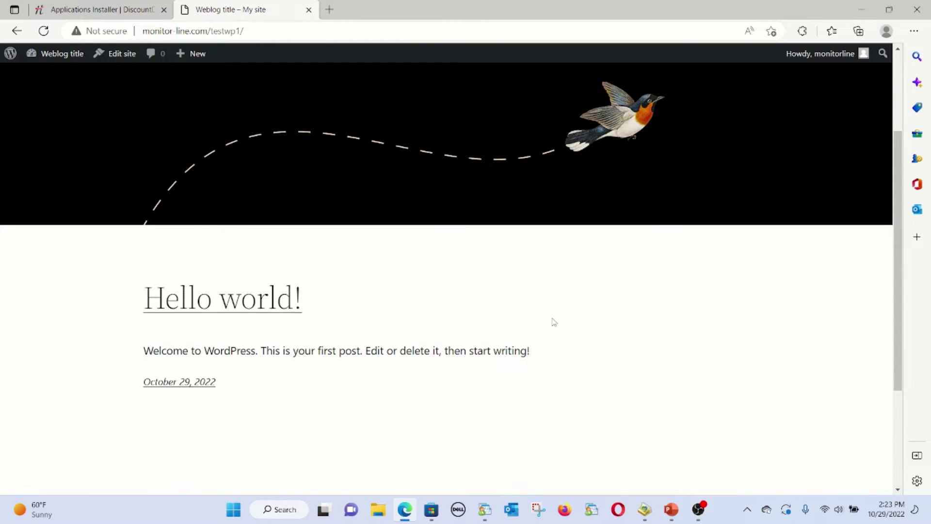
{"action": "scroll", "coordinate": [554, 321], "scroll_direction": "up", "scroll_amount": 3}
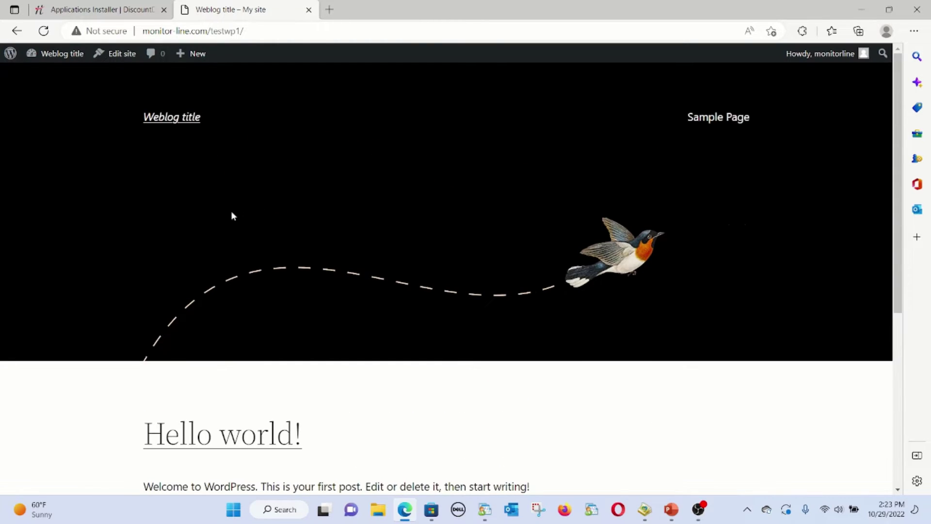
{"action": "left_click", "coordinate": [53, 75]}
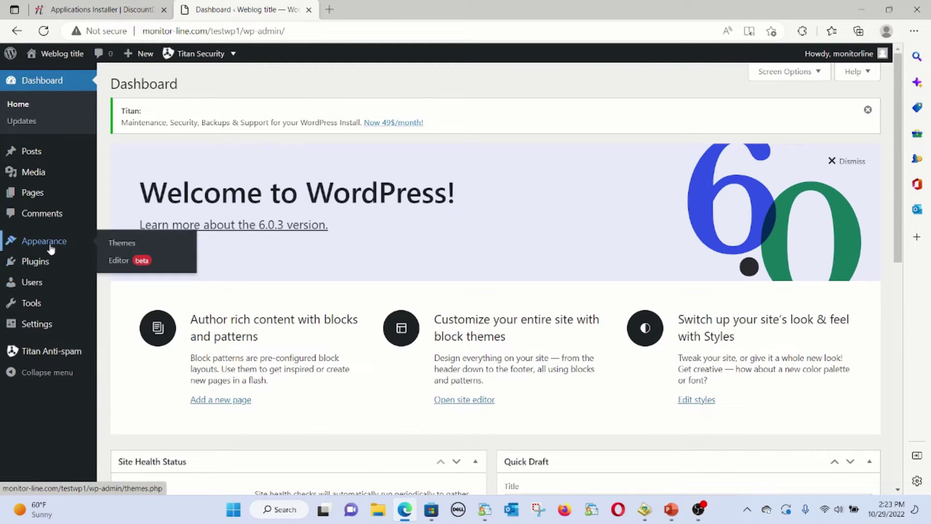
Search Add New Themes for 'ecomm' and browse the matching themes
{"action": "left_click", "coordinate": [118, 243]}
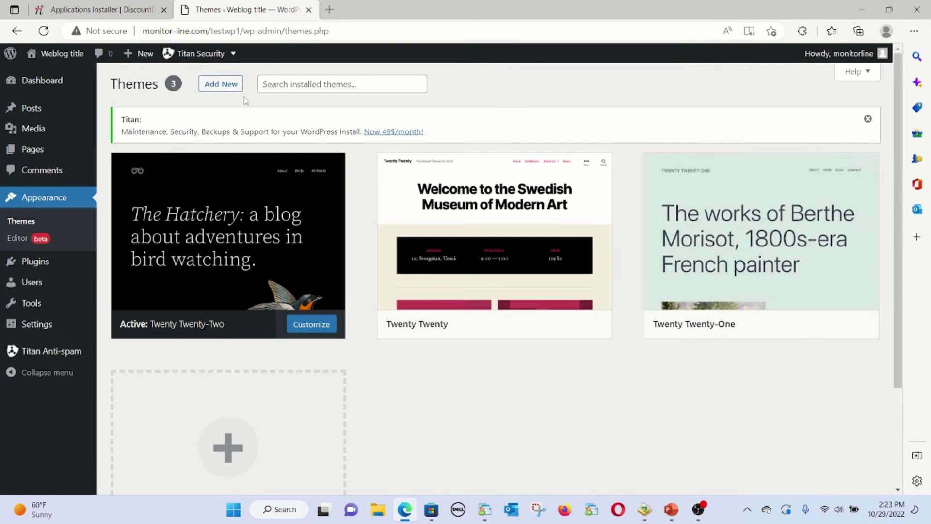
{"action": "left_click", "coordinate": [221, 83]}
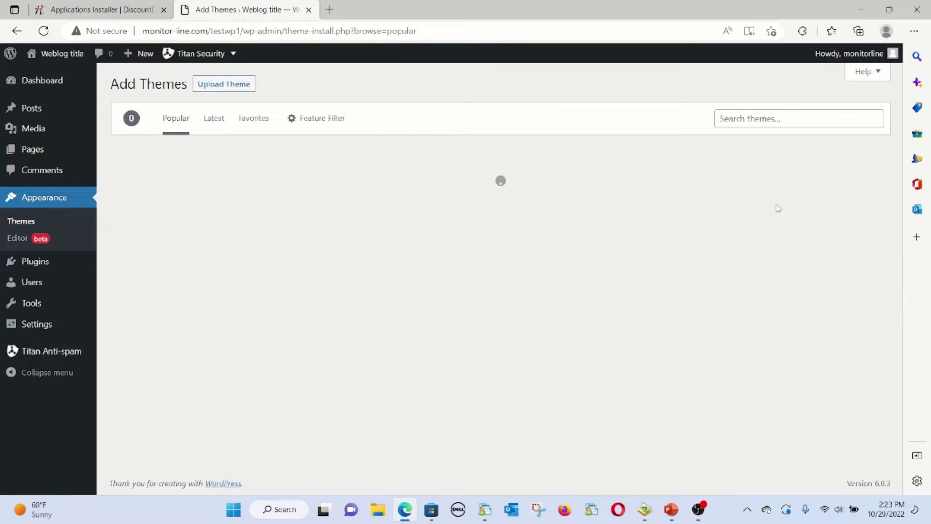
{"action": "left_click", "coordinate": [804, 117]}
{"action": "type", "text": "ecomm"}
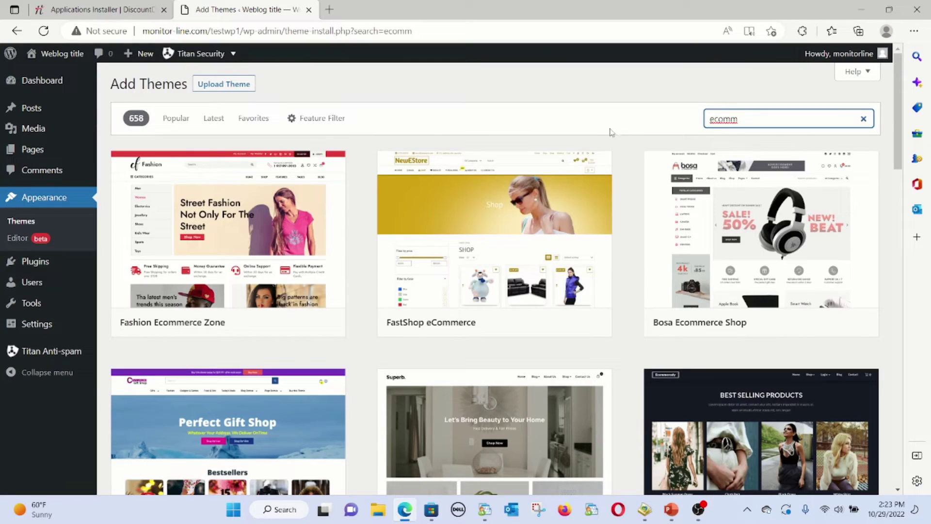
{"action": "scroll", "coordinate": [624, 154], "scroll_direction": "down", "scroll_amount": 4}
{"action": "scroll", "coordinate": [624, 154], "scroll_direction": "down", "scroll_amount": 3}
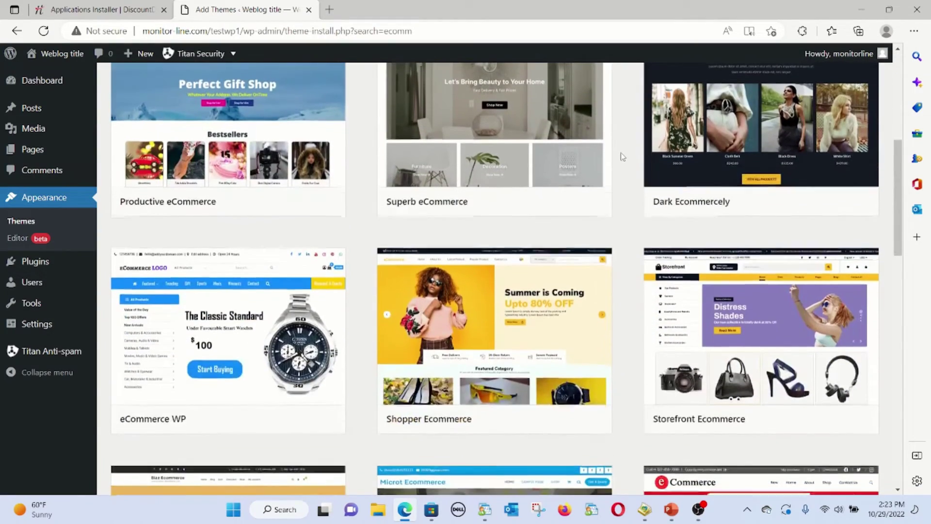
{"action": "scroll", "coordinate": [623, 157], "scroll_direction": "down", "scroll_amount": 3}
{"action": "scroll", "coordinate": [623, 156], "scroll_direction": "down", "scroll_amount": 4}
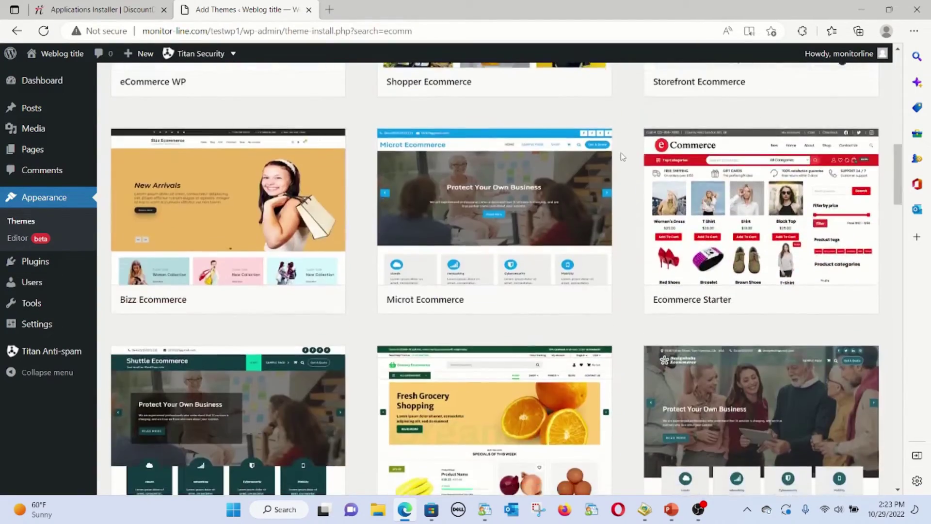
{"action": "scroll", "coordinate": [619, 151], "scroll_direction": "down", "scroll_amount": 2}
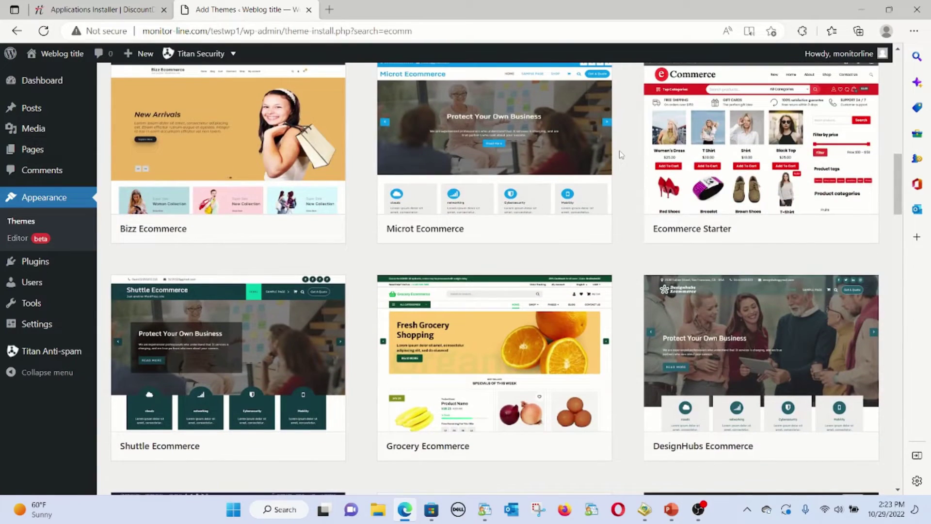
{"action": "scroll", "coordinate": [620, 152], "scroll_direction": "down", "scroll_amount": 5}
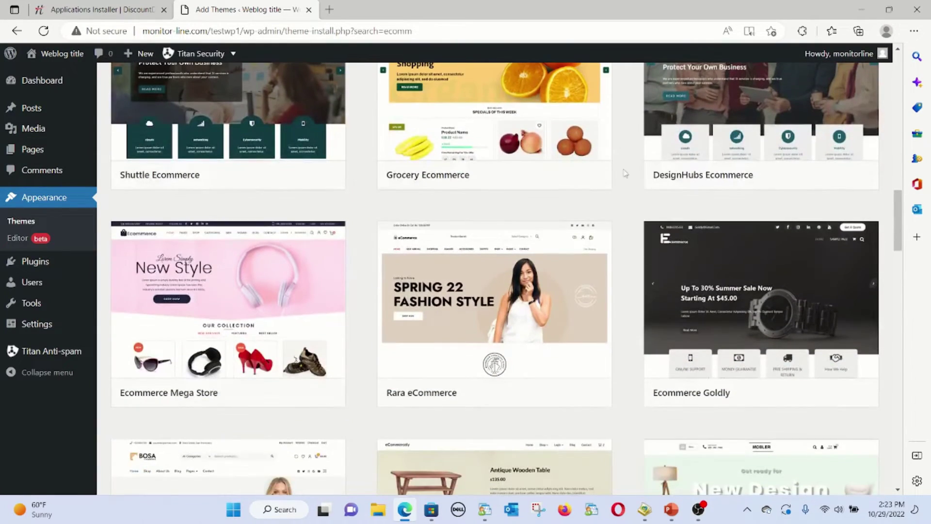
{"action": "scroll", "coordinate": [623, 251], "scroll_direction": "up", "scroll_amount": 20}
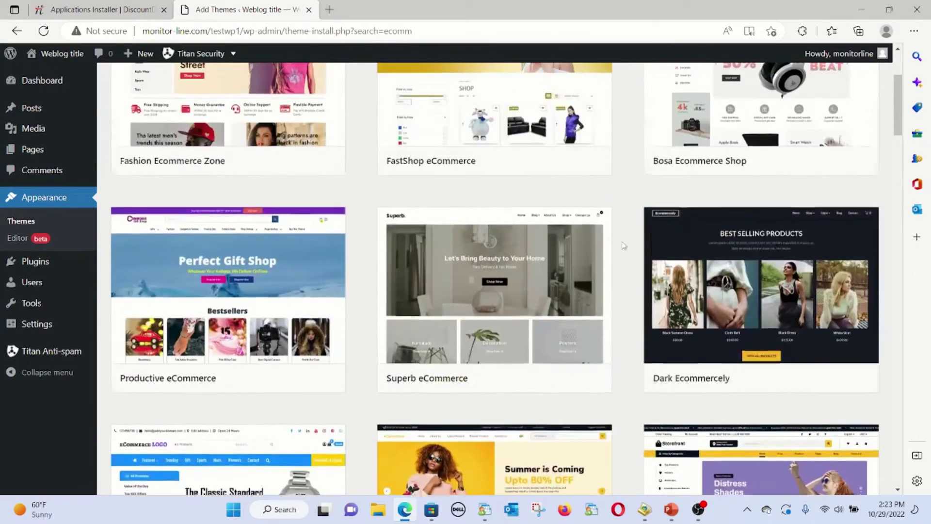
{"action": "scroll", "coordinate": [291, 238], "scroll_direction": "up", "scroll_amount": 4}
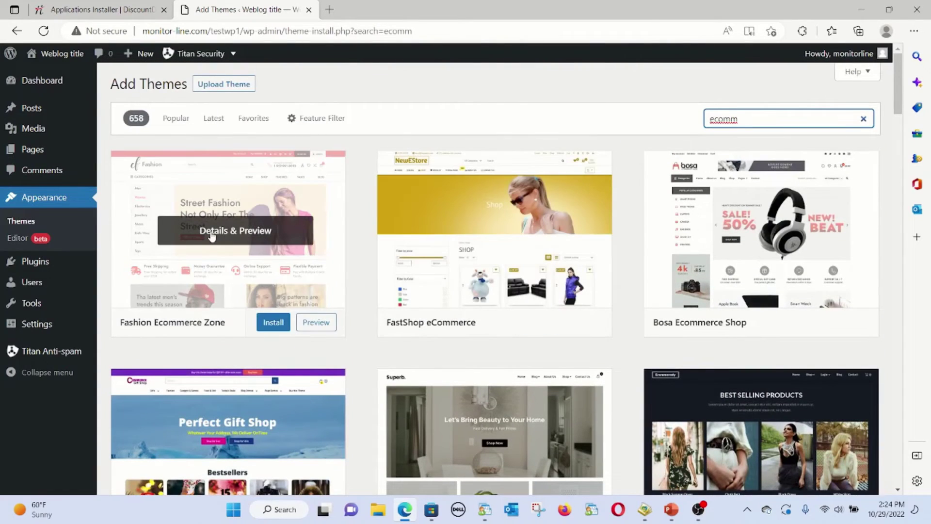
Install and activate the Fashion Ecommerce Zone theme from its preview
{"action": "left_click", "coordinate": [209, 233]}
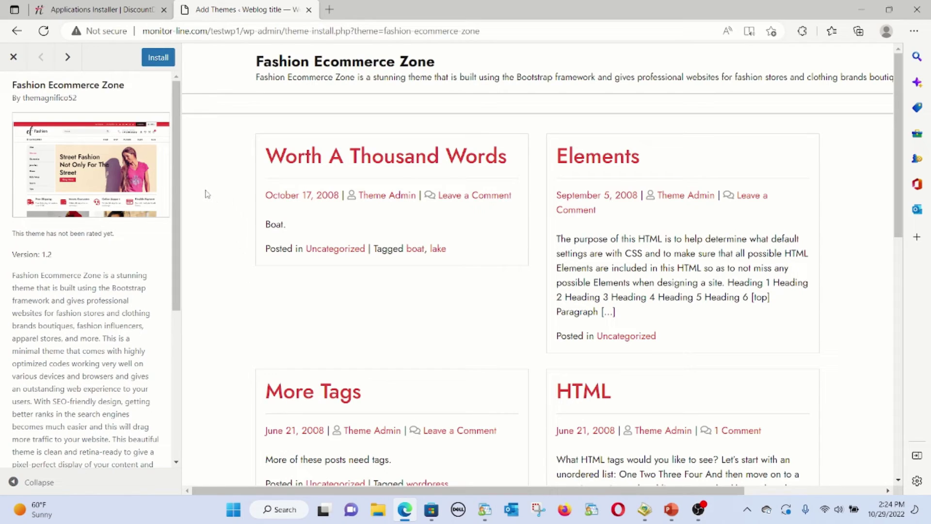
{"action": "left_click", "coordinate": [158, 58]}
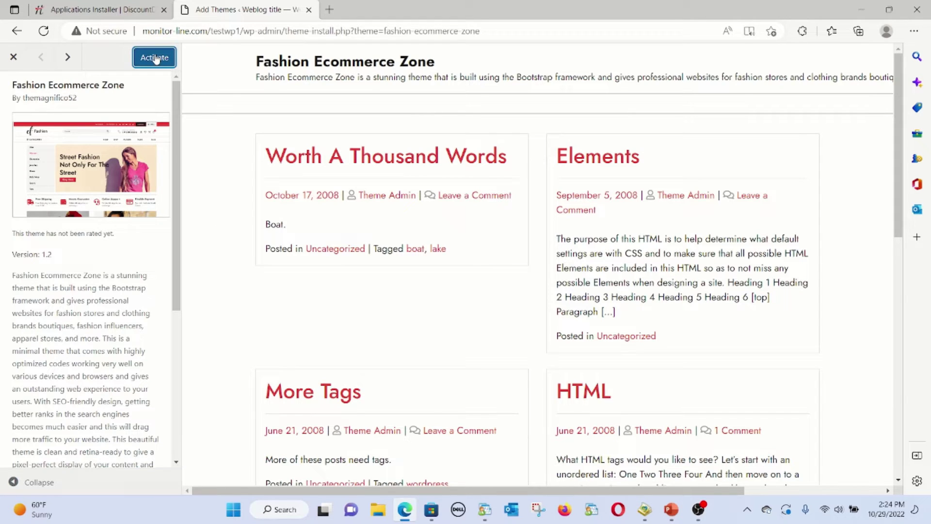
{"action": "left_click", "coordinate": [155, 58]}
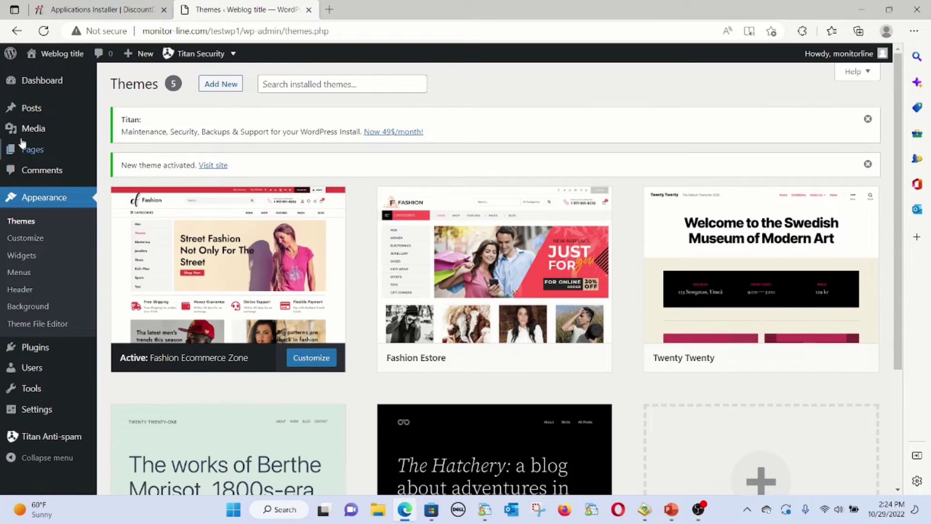
View the site in the new theme, then go back to the Dashboard
{"action": "left_click", "coordinate": [49, 75]}
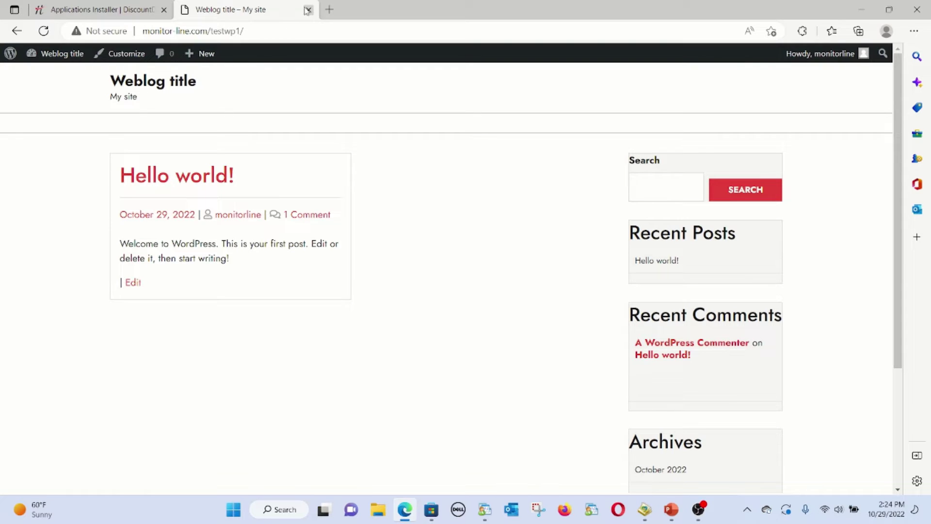
{"action": "mouse_move", "coordinate": [53, 58]}
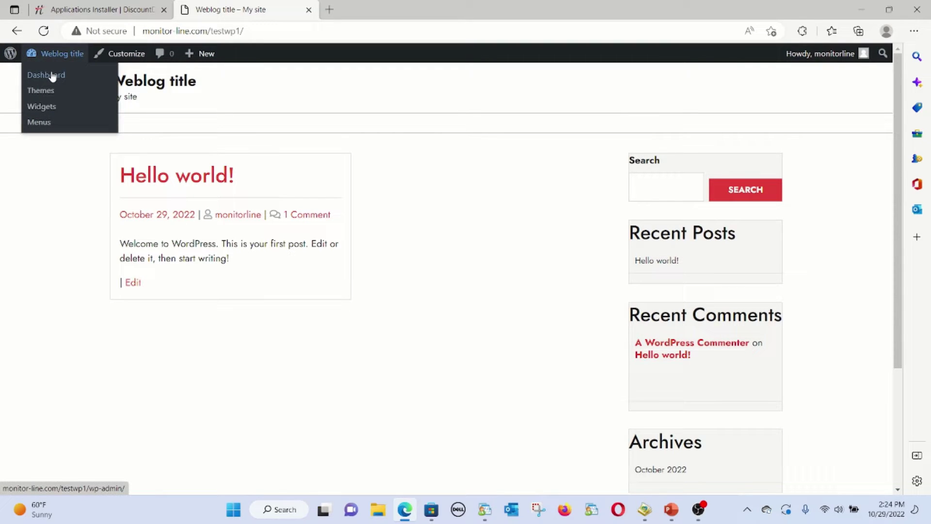
{"action": "left_click", "coordinate": [52, 77]}
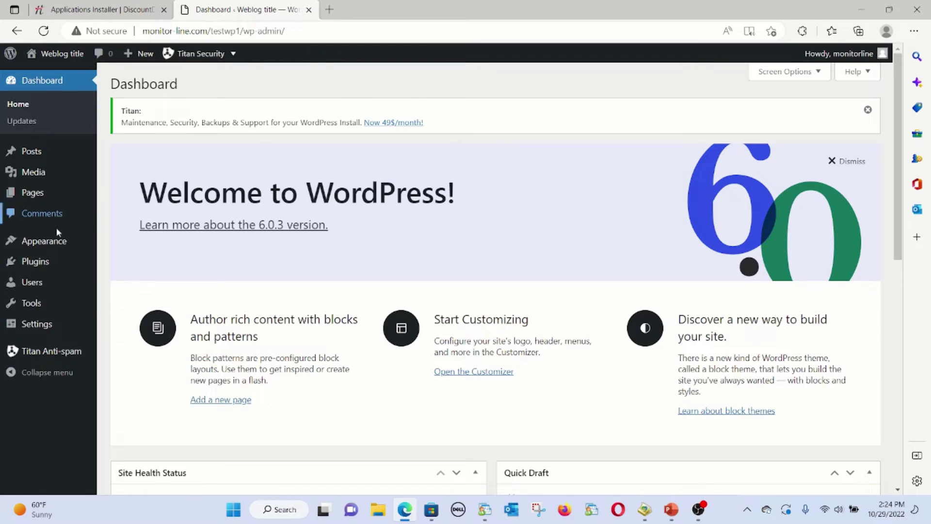
Search Add New Plugins for 'woocommerce', then install and activate WooCommerce
{"action": "mouse_move", "coordinate": [50, 262]}
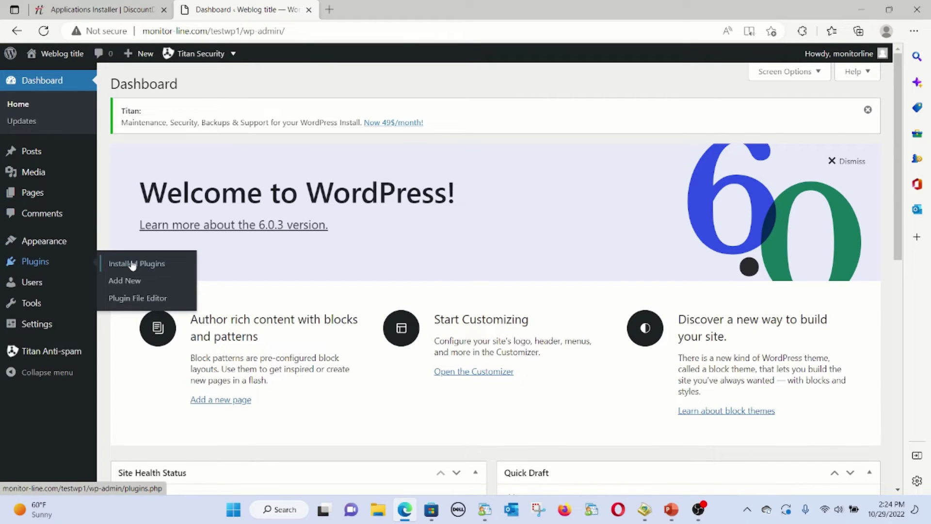
{"action": "left_click", "coordinate": [136, 283]}
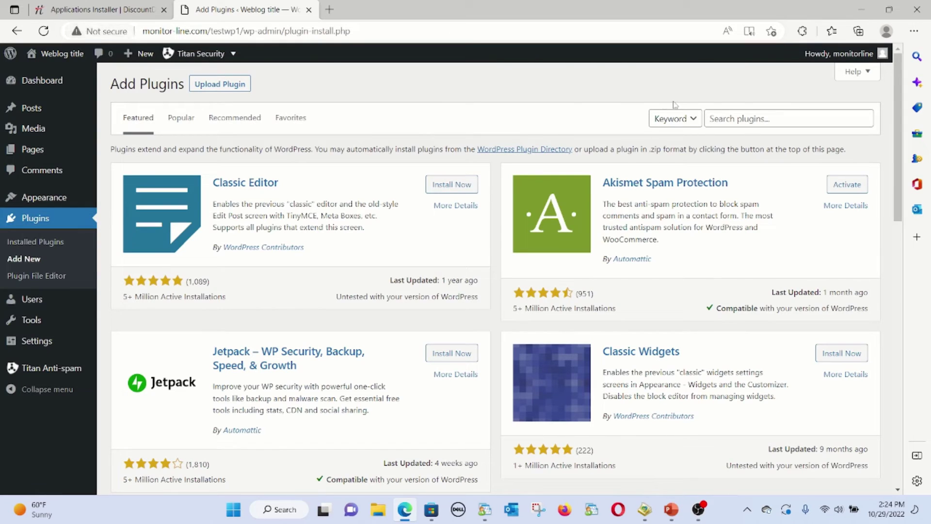
{"action": "left_click", "coordinate": [770, 116]}
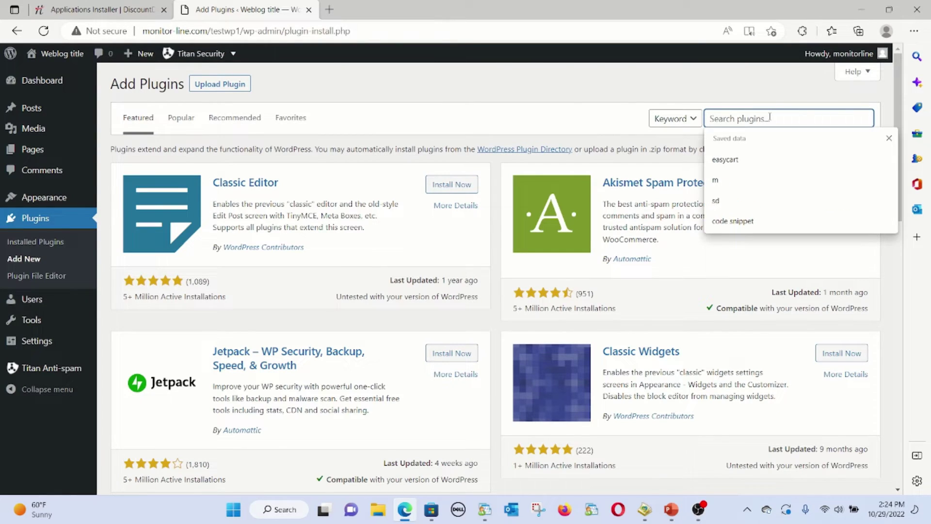
{"action": "type", "text": "woocomm"}
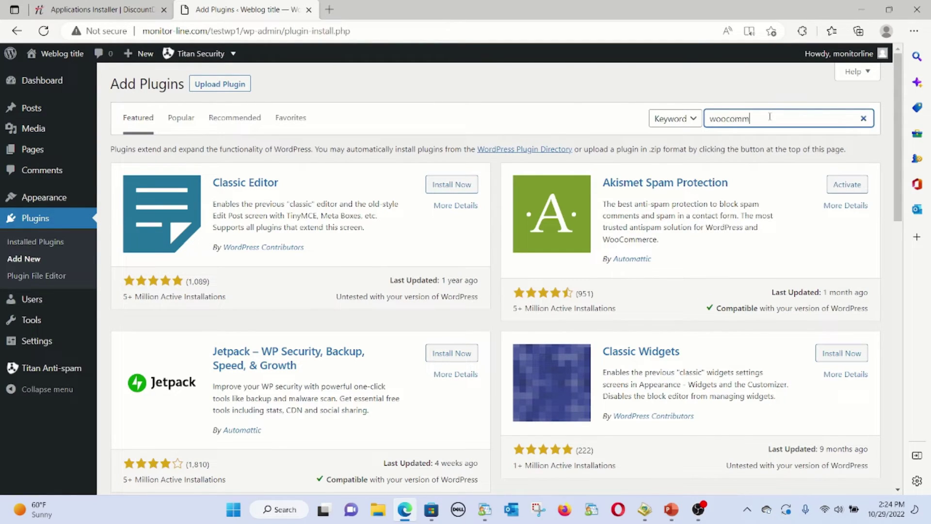
{"action": "type", "text": "erce"}
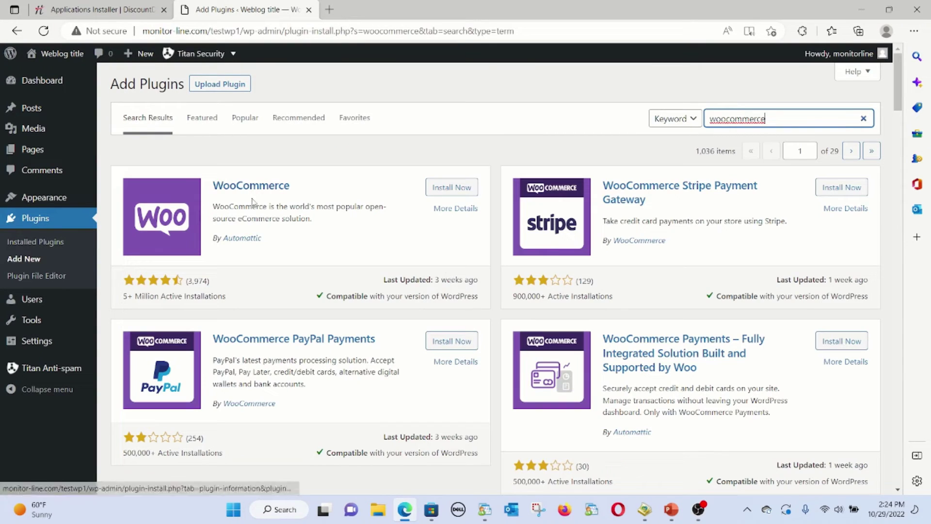
{"action": "left_click", "coordinate": [456, 190]}
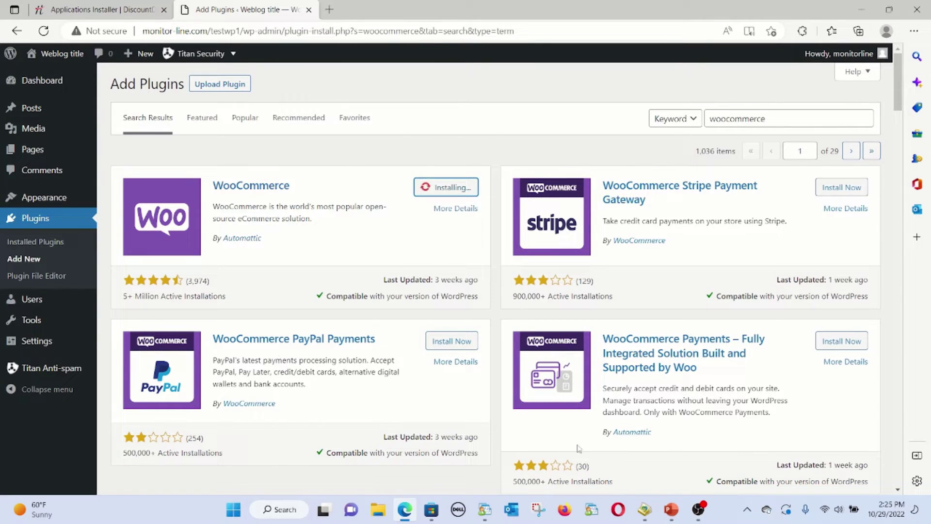
{"action": "scroll", "coordinate": [580, 450], "scroll_direction": "down", "scroll_amount": 4}
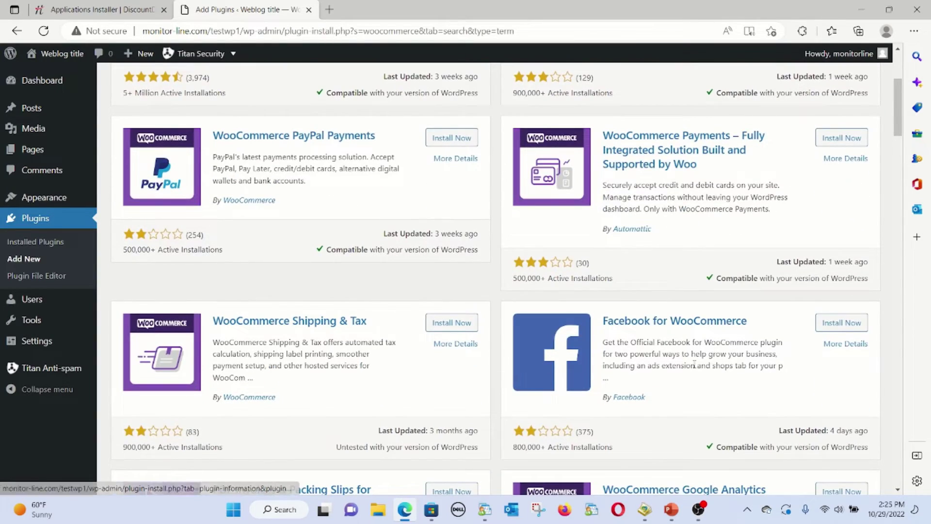
{"action": "scroll", "coordinate": [694, 364], "scroll_direction": "down", "scroll_amount": 3}
{"action": "scroll", "coordinate": [344, 399], "scroll_direction": "up", "scroll_amount": 7}
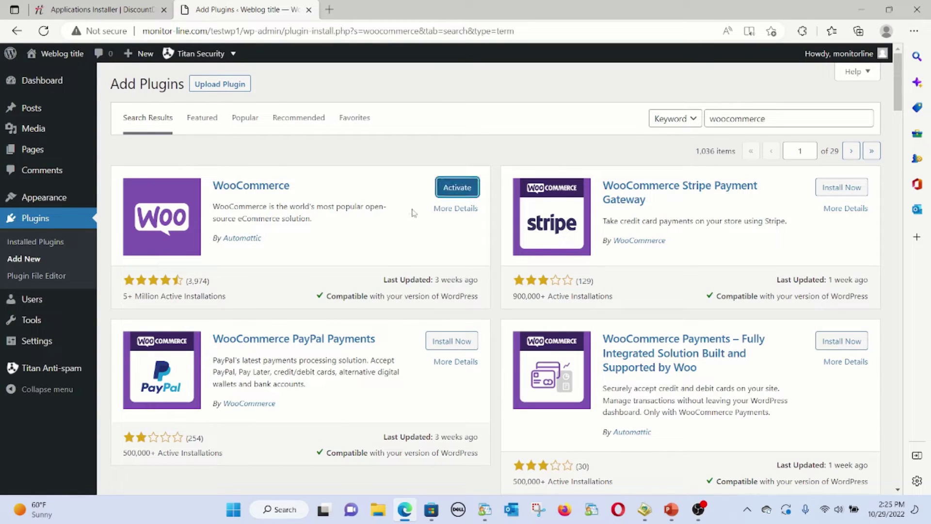
{"action": "left_click", "coordinate": [449, 189]}
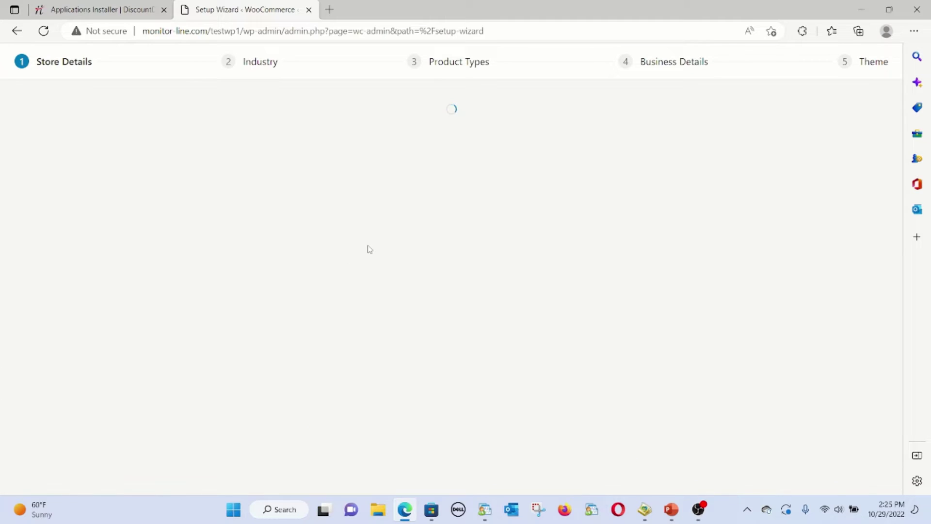
Enter the store address '123 test', post code 12345 and city 'test city'
{"action": "left_click", "coordinate": [376, 240]}
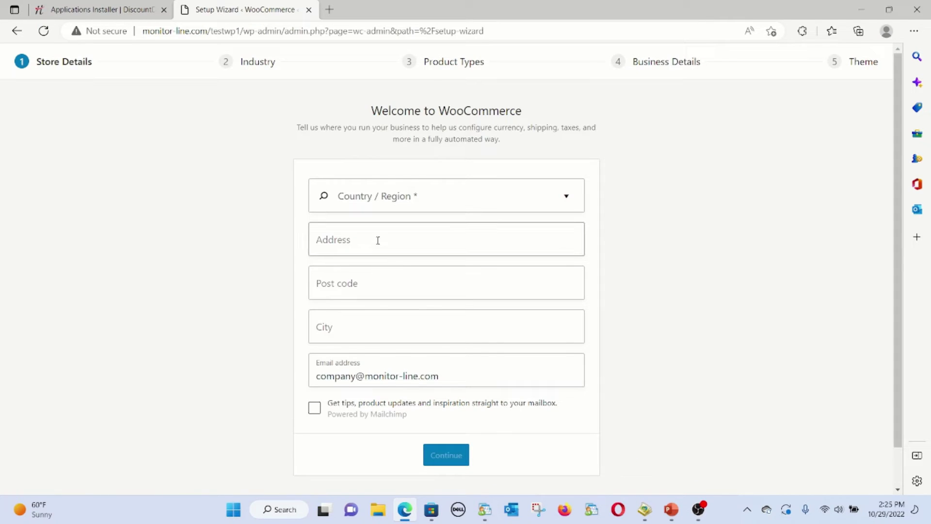
{"action": "left_click", "coordinate": [258, 272]}
{"action": "scroll", "coordinate": [391, 235], "scroll_direction": "down", "scroll_amount": 1}
{"action": "left_click", "coordinate": [370, 197]}
{"action": "type", "text": "1"}
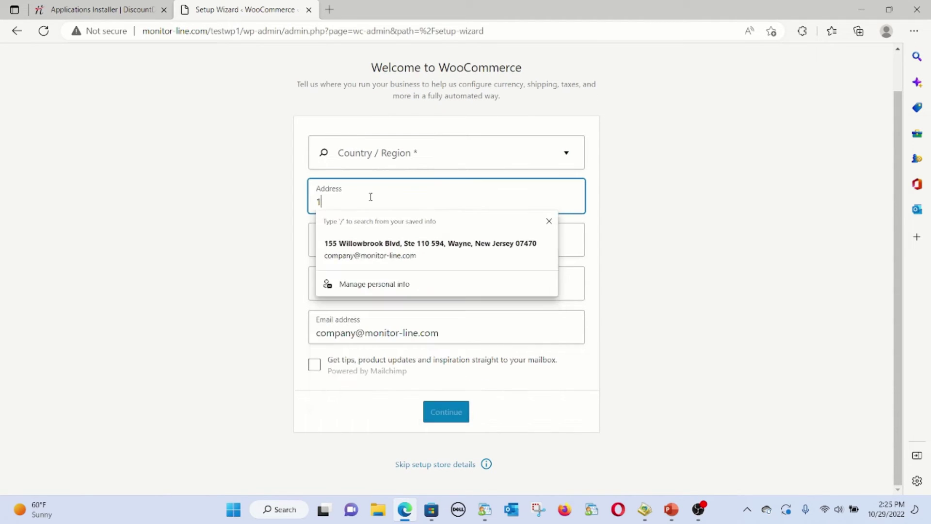
{"action": "type", "text": "23 test"}
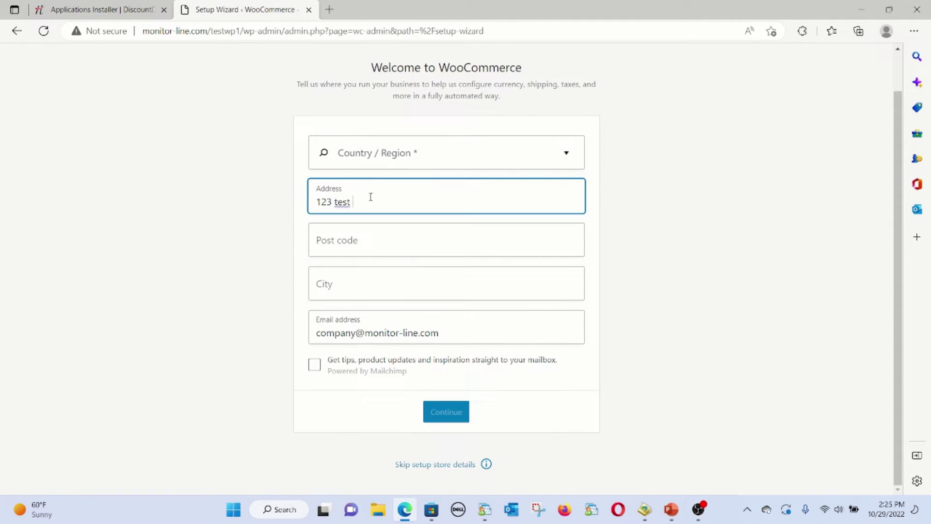
{"action": "key", "text": "Tab"}
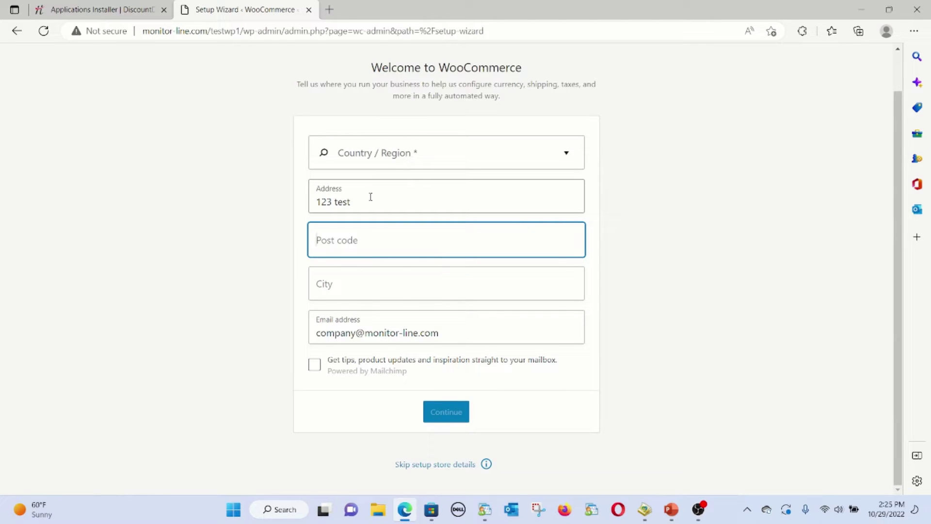
{"action": "type", "text": "12345"}
{"action": "key", "text": "Tab"}
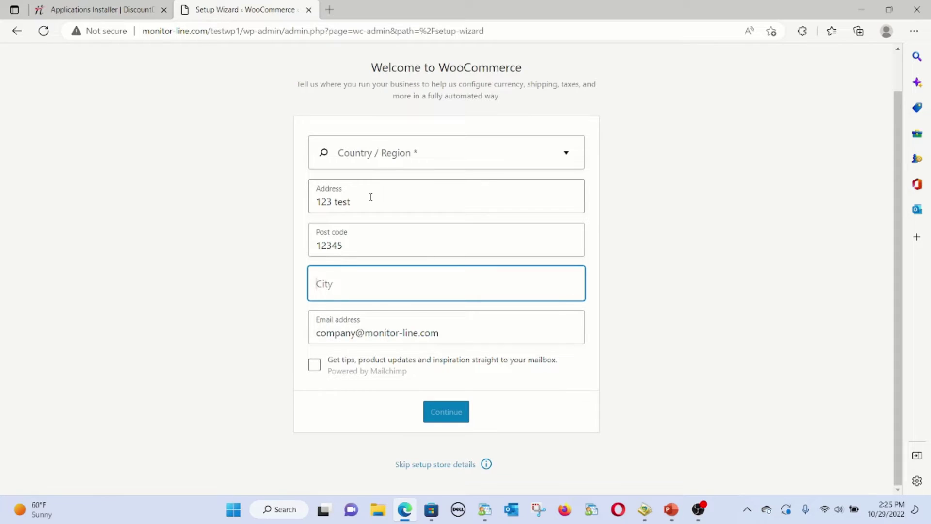
{"action": "type", "text": "test city"}
{"action": "key", "text": "Tab"}
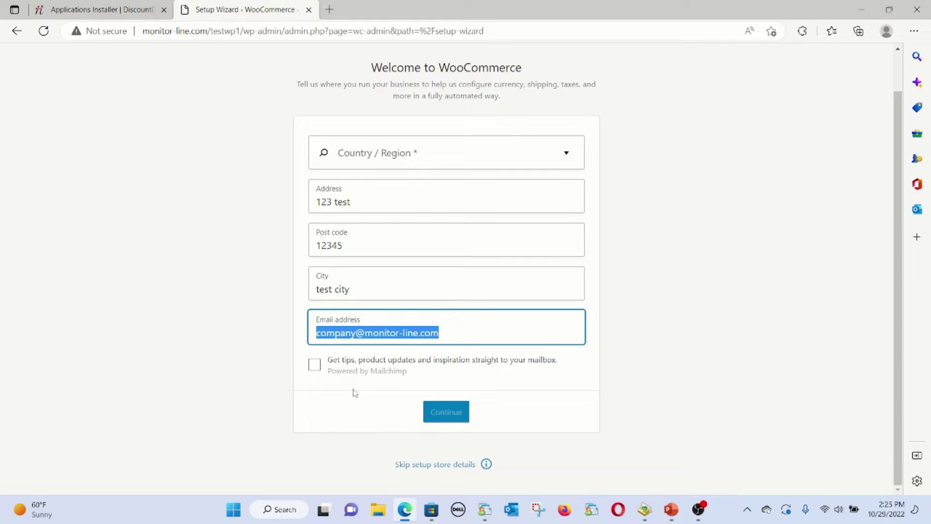
Opt into the newsletter, set location to United States (US) — New Jersey, decline usage tracking
{"action": "left_click", "coordinate": [314, 368]}
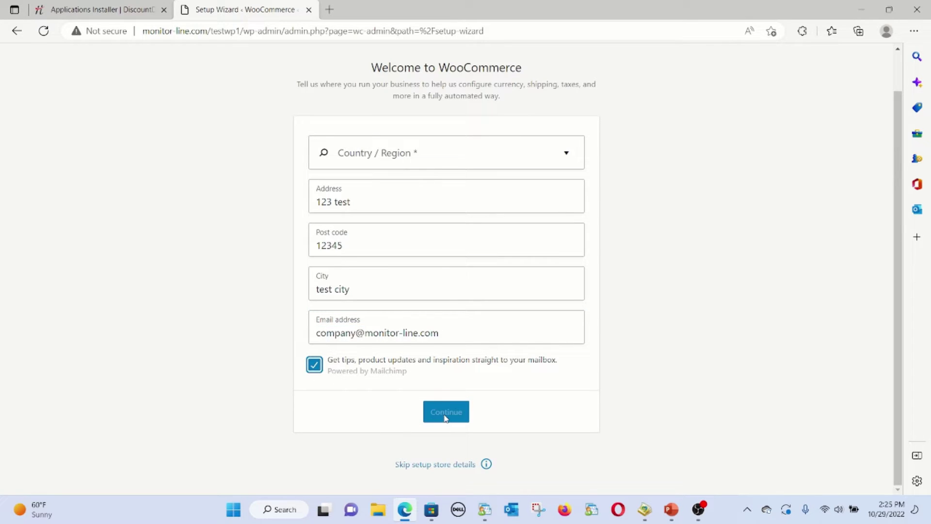
{"action": "left_click", "coordinate": [362, 156]}
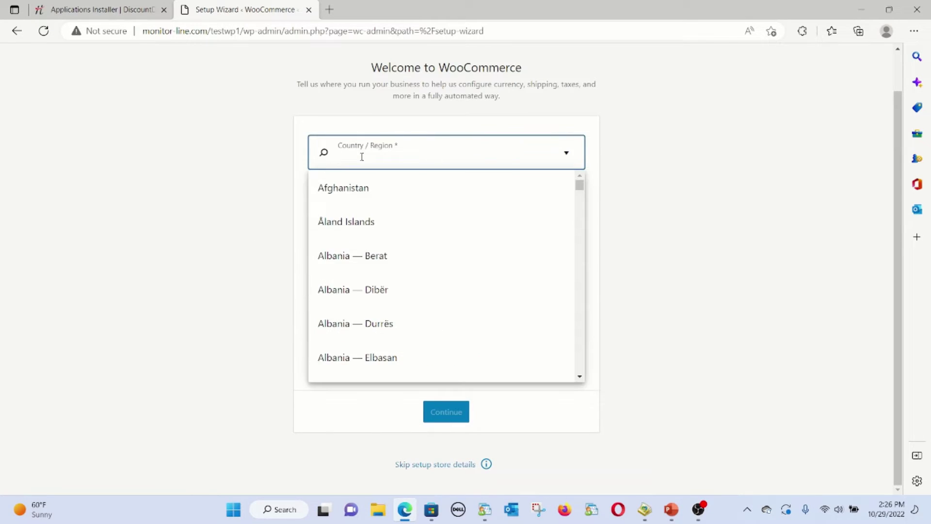
{"action": "type", "text": "us"}
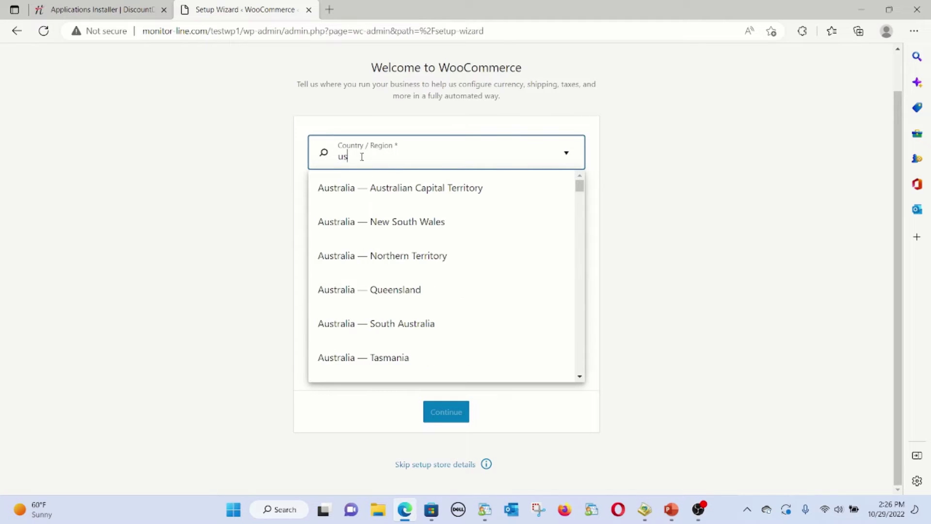
{"action": "key", "text": "BackSpace"}
{"action": "type", "text": "ni"}
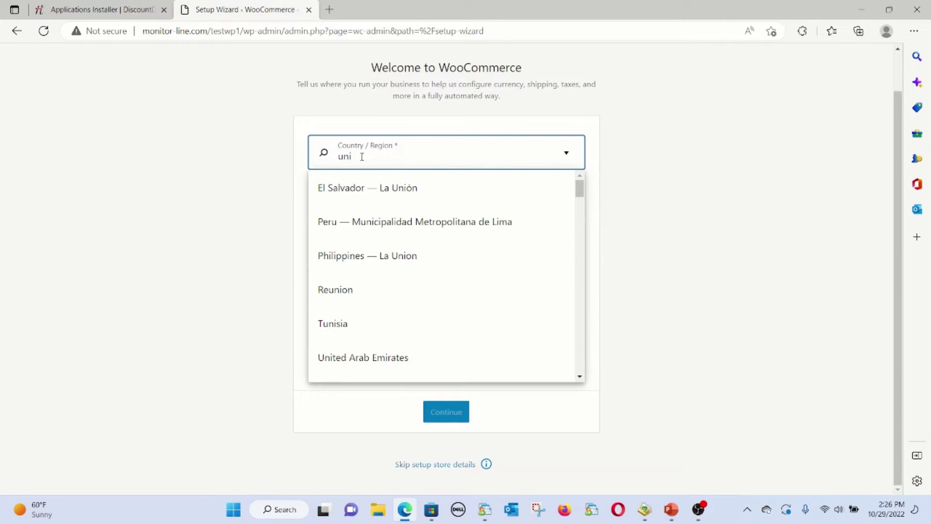
{"action": "type", "text": "t"}
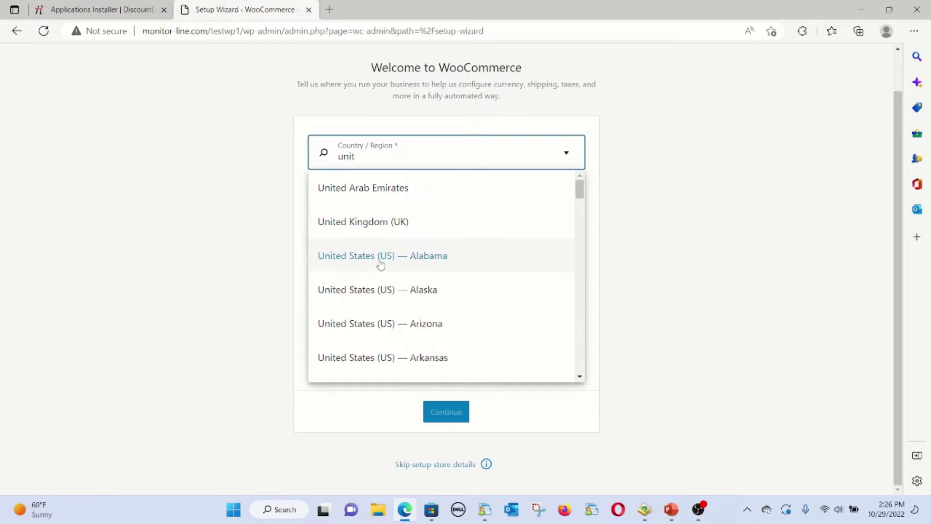
{"action": "scroll", "coordinate": [374, 271], "scroll_direction": "down", "scroll_amount": 4}
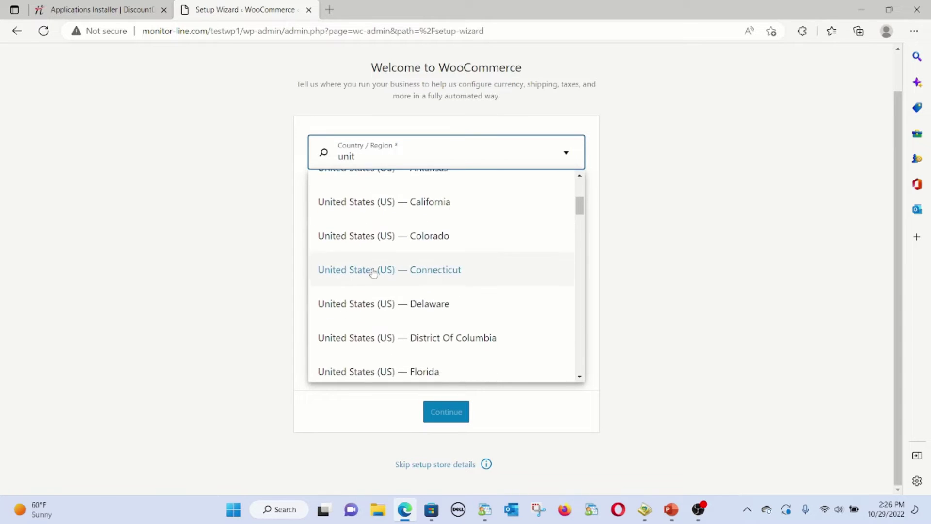
{"action": "scroll", "coordinate": [374, 273], "scroll_direction": "down", "scroll_amount": 6}
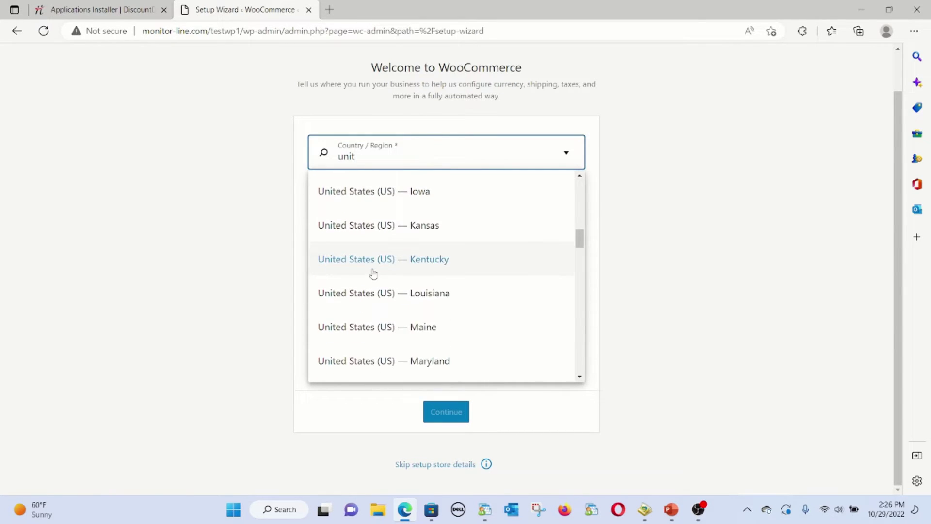
{"action": "scroll", "coordinate": [374, 274], "scroll_direction": "down", "scroll_amount": 7}
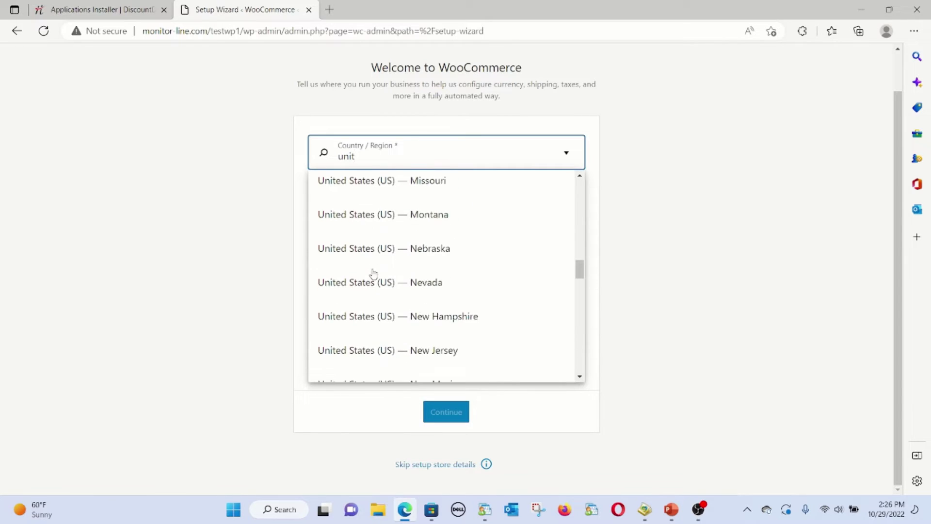
{"action": "scroll", "coordinate": [374, 274], "scroll_direction": "down", "scroll_amount": 1}
{"action": "left_click", "coordinate": [388, 318]}
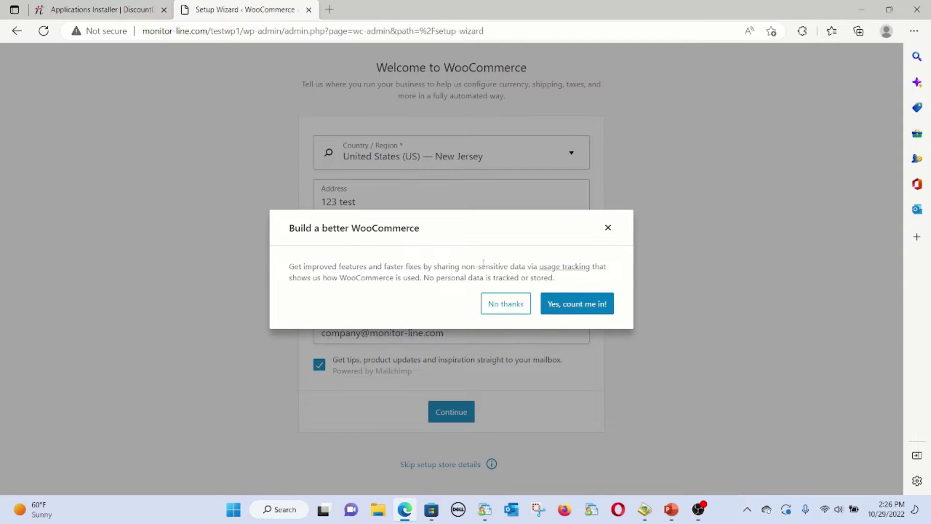
{"action": "left_click", "coordinate": [495, 309]}
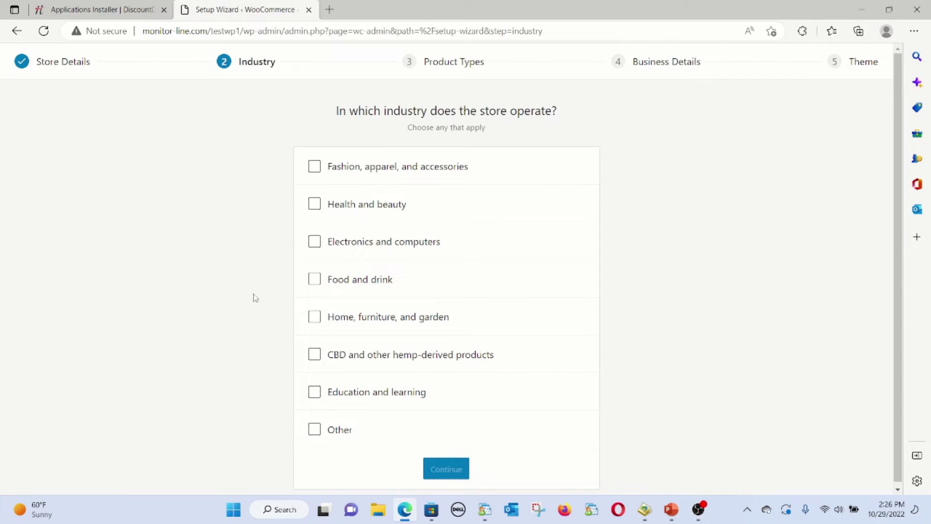
Select Electronics and computers plus Other described as 'software', and continue
{"action": "left_click", "coordinate": [311, 241]}
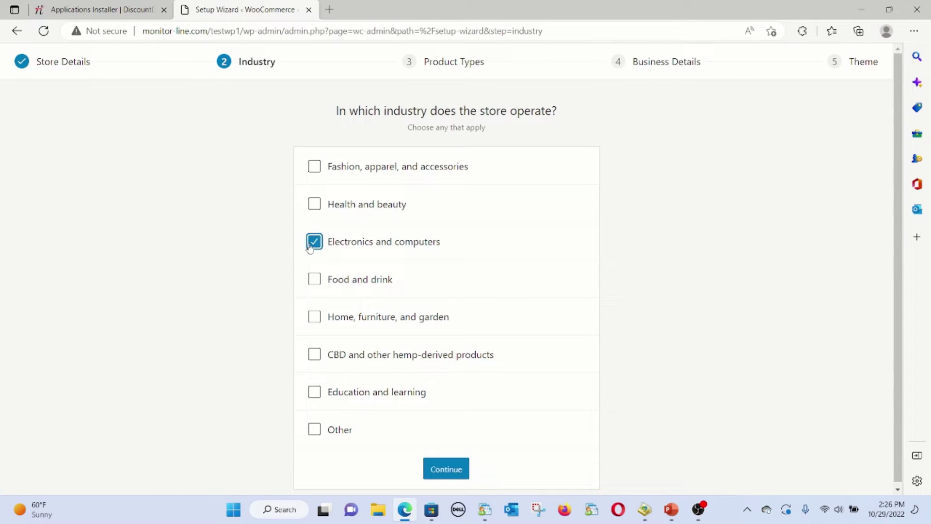
{"action": "left_click", "coordinate": [315, 429]}
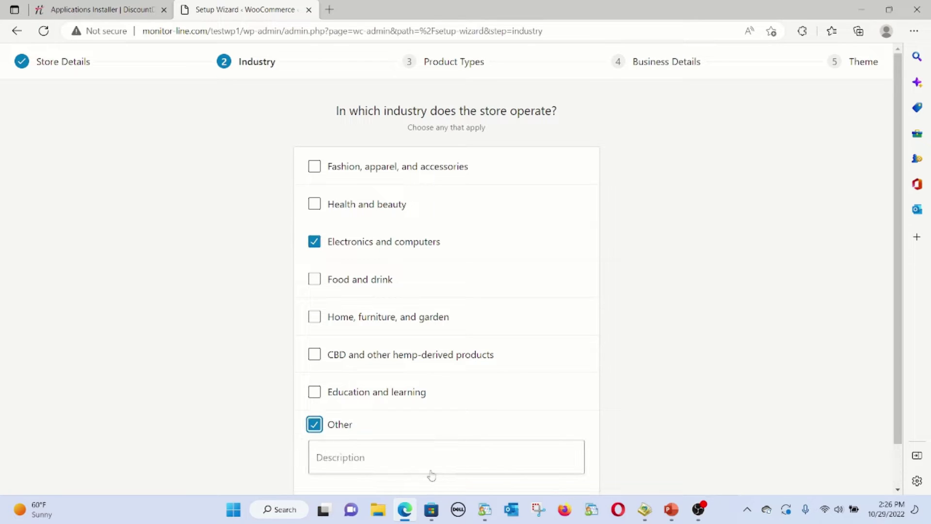
{"action": "left_click", "coordinate": [427, 465]}
{"action": "type", "text": "software"}
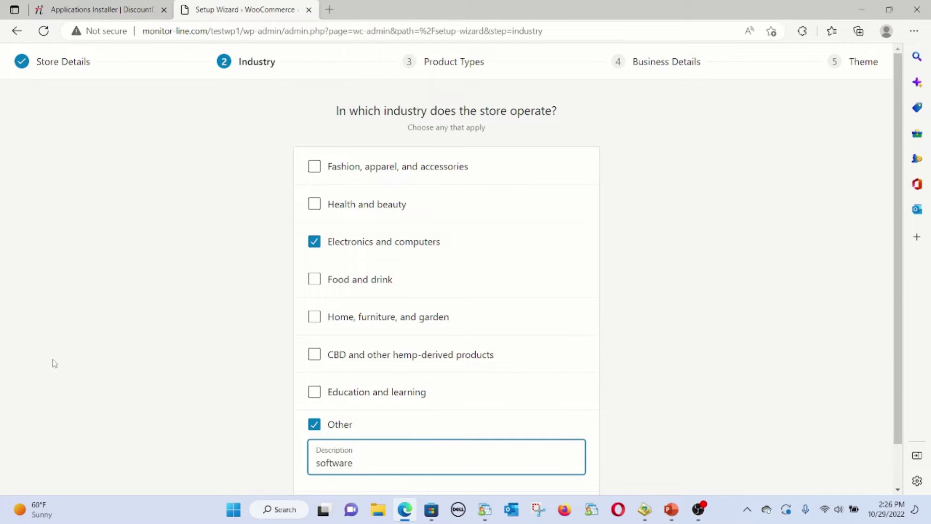
{"action": "scroll", "coordinate": [55, 364], "scroll_direction": "down", "scroll_amount": 1}
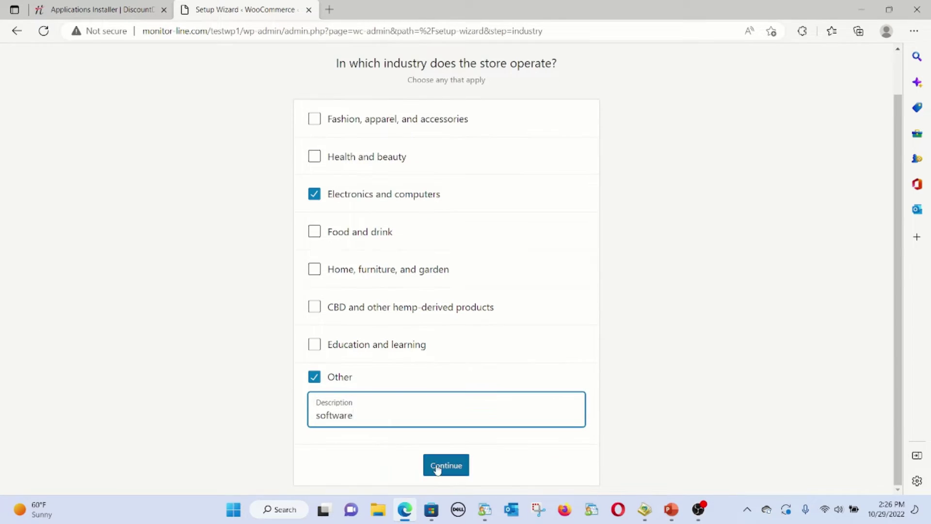
{"action": "key", "text": "Tab"}
{"action": "key", "text": "Return"}
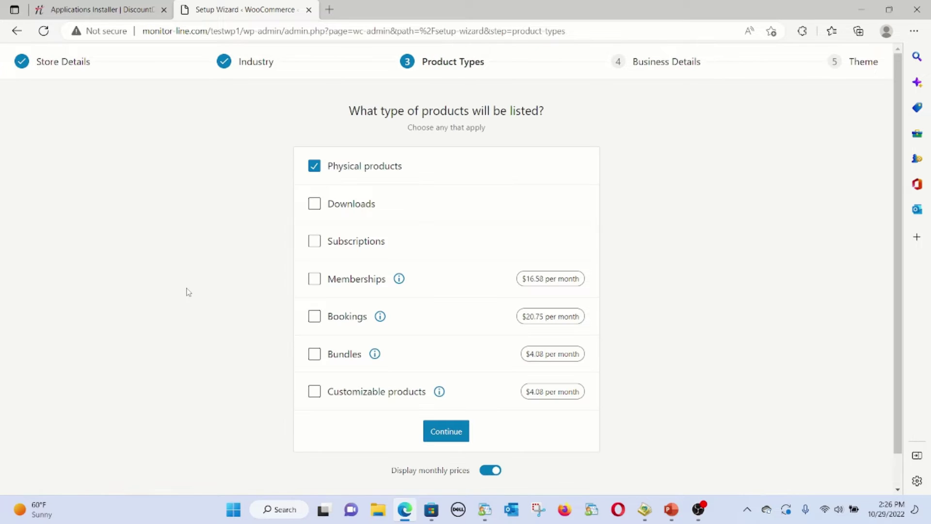
Add Downloads, Subscriptions, Memberships and Customizable products as product types, then continue
{"action": "left_click", "coordinate": [315, 205]}
{"action": "left_click", "coordinate": [314, 243]}
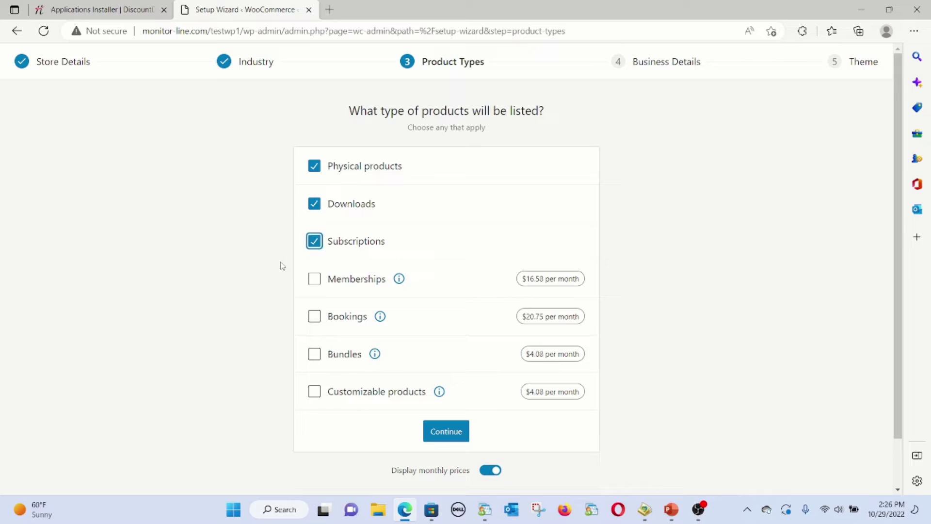
{"action": "left_click", "coordinate": [314, 280]}
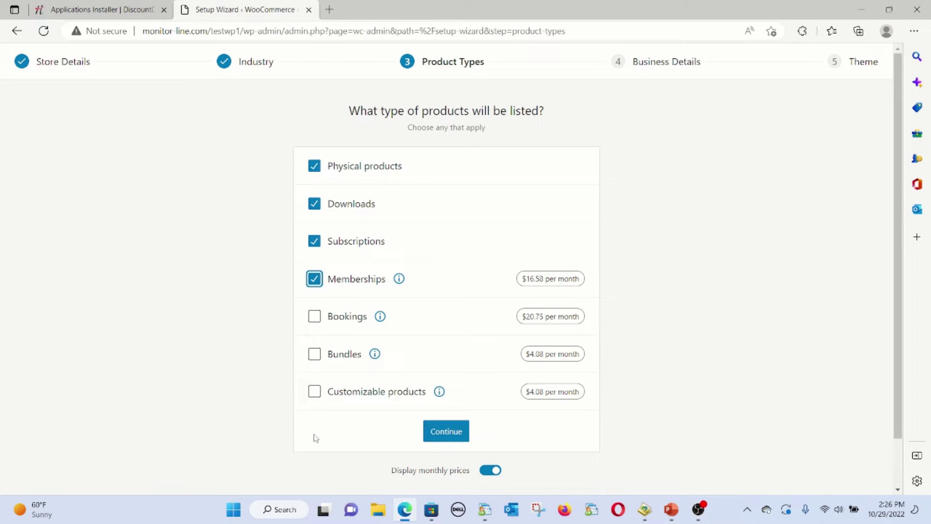
{"action": "left_click", "coordinate": [314, 394]}
{"action": "left_click", "coordinate": [458, 438]}
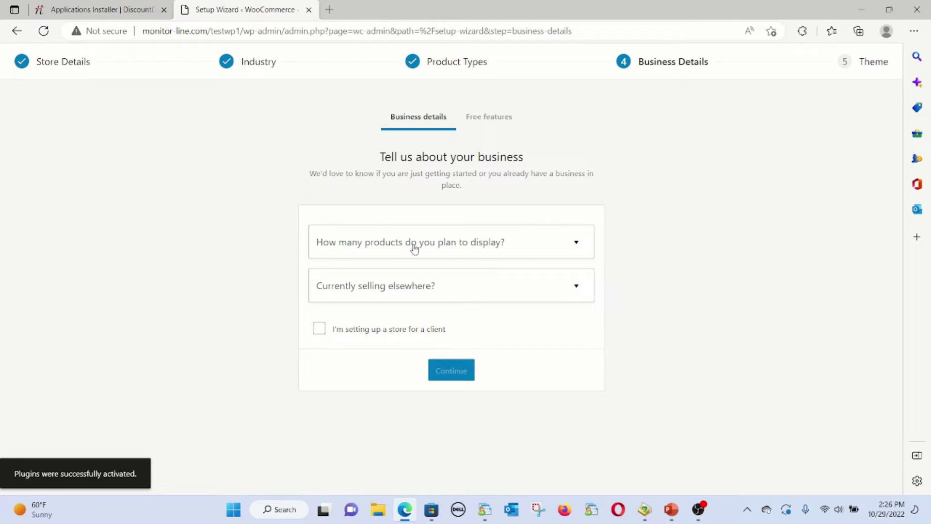
Answer 1 - 10 planned products and No to selling elsewhere, then continue
{"action": "left_click", "coordinate": [414, 249]}
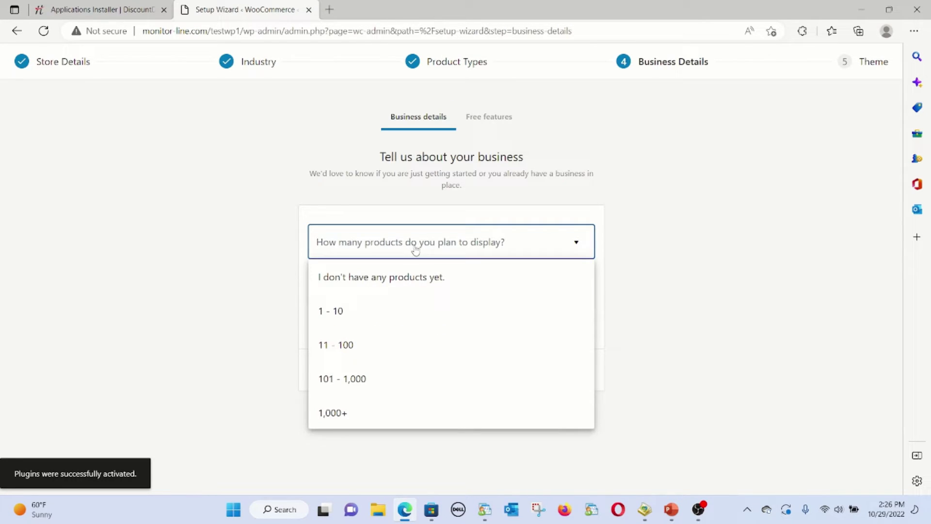
{"action": "left_click", "coordinate": [403, 312]}
{"action": "left_click", "coordinate": [396, 291]}
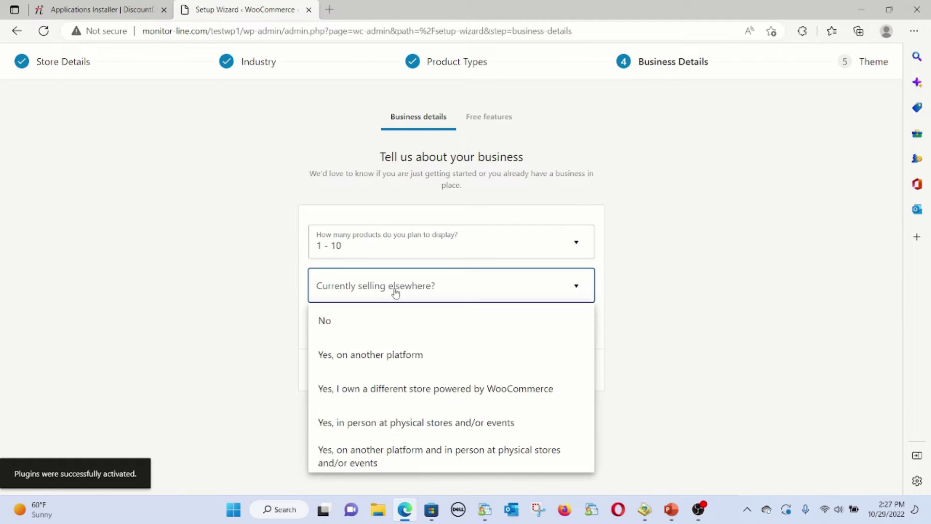
{"action": "left_click", "coordinate": [371, 326]}
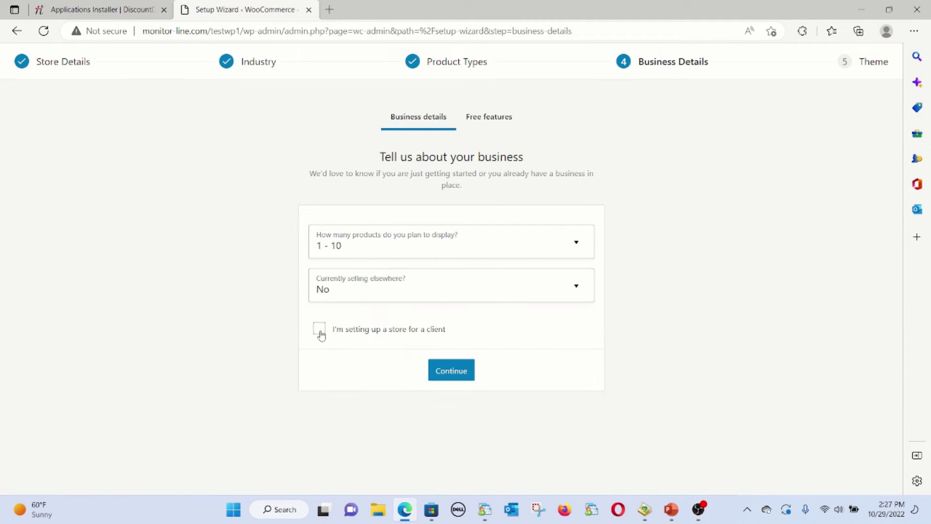
{"action": "left_click", "coordinate": [443, 371]}
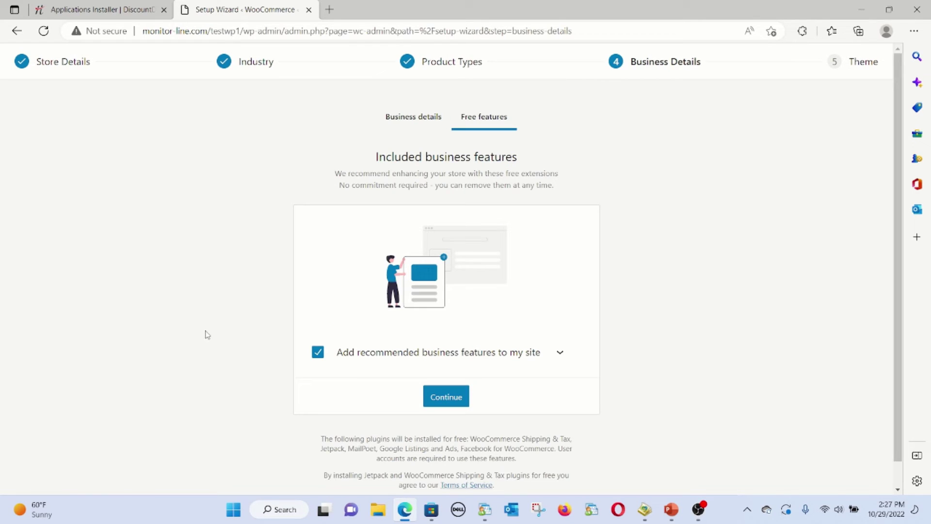
Untick the recommended business features and advance to the theme step
{"action": "left_click", "coordinate": [317, 352]}
{"action": "key", "text": "Tab"}
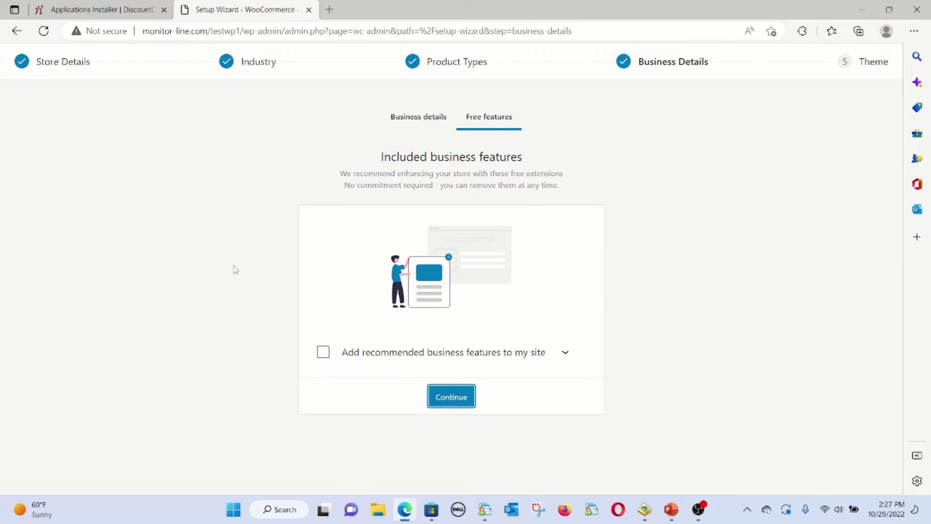
{"action": "key", "text": "Return"}
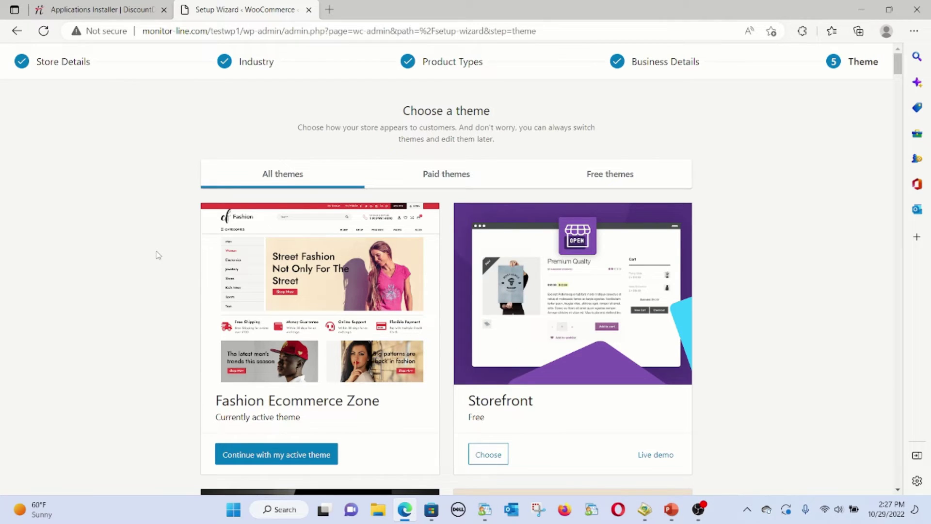
Browse the theme gallery, then continue with the active Storefront theme
{"action": "scroll", "coordinate": [158, 255], "scroll_direction": "down", "scroll_amount": 1}
{"action": "scroll", "coordinate": [158, 255], "scroll_direction": "down", "scroll_amount": 1}
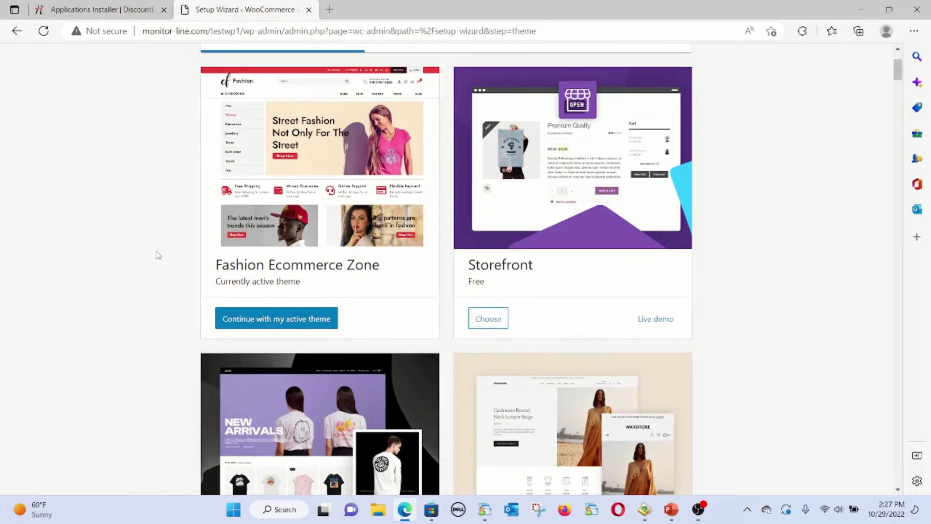
{"action": "scroll", "coordinate": [158, 255], "scroll_direction": "down", "scroll_amount": 1}
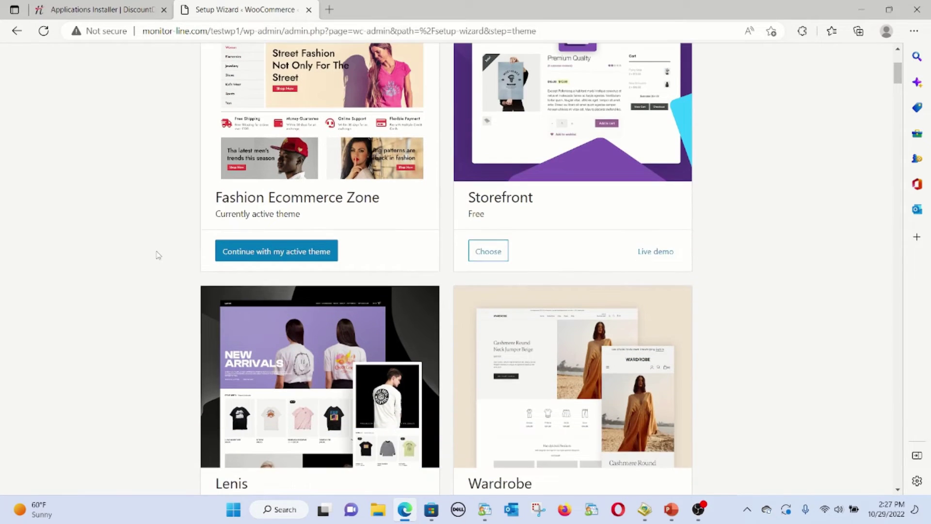
{"action": "scroll", "coordinate": [158, 255], "scroll_direction": "up", "scroll_amount": 1}
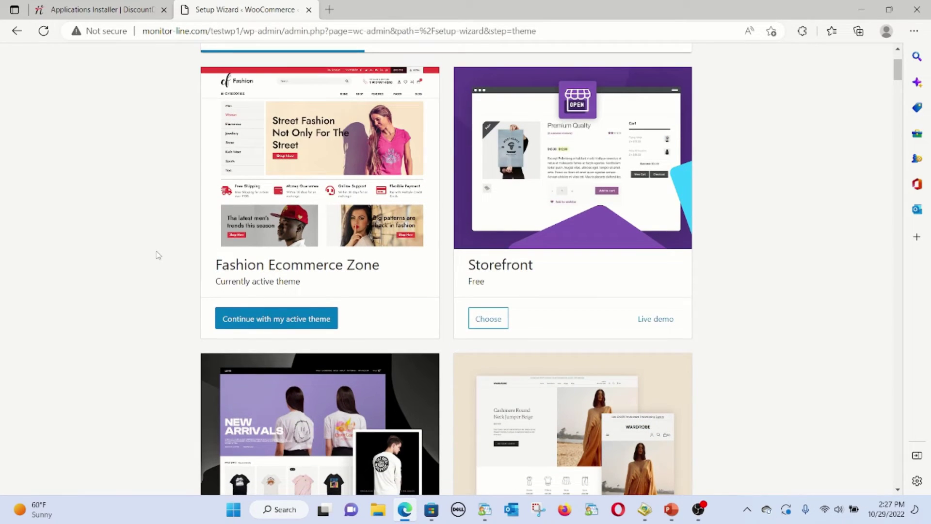
{"action": "scroll", "coordinate": [158, 255], "scroll_direction": "down", "scroll_amount": 4}
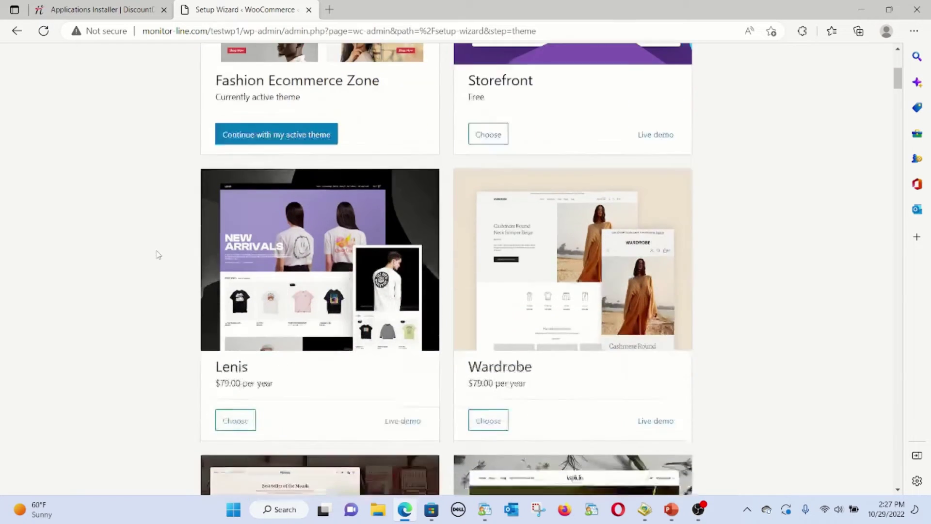
{"action": "scroll", "coordinate": [158, 255], "scroll_direction": "down", "scroll_amount": 4}
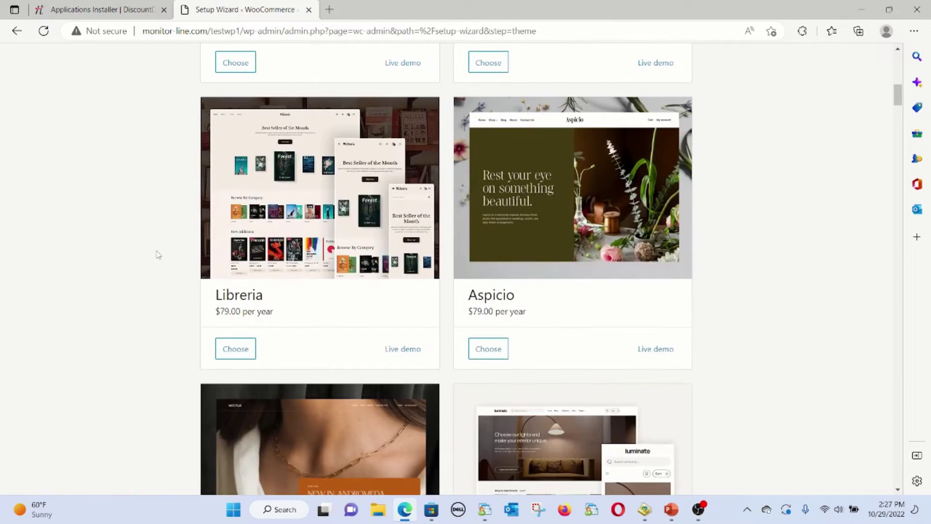
{"action": "scroll", "coordinate": [159, 255], "scroll_direction": "down", "scroll_amount": 2}
{"action": "scroll", "coordinate": [158, 255], "scroll_direction": "down", "scroll_amount": 3}
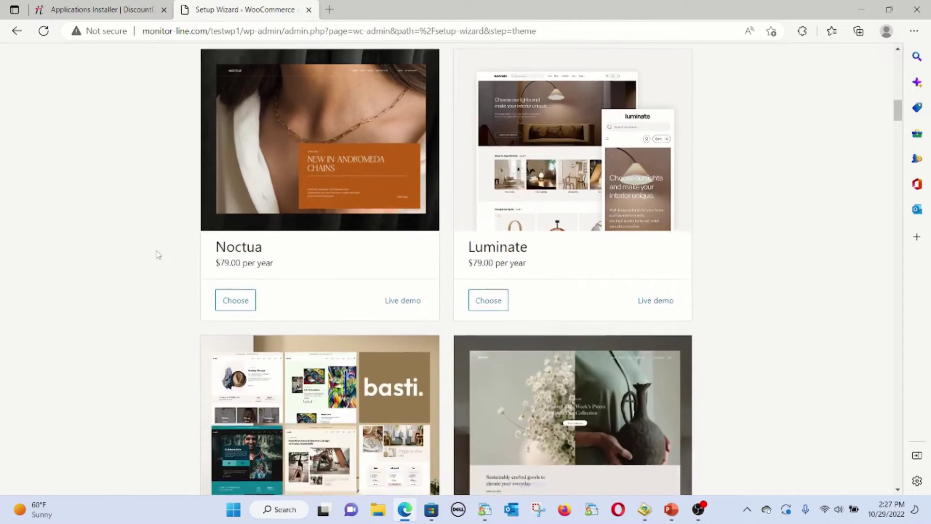
{"action": "scroll", "coordinate": [158, 255], "scroll_direction": "down", "scroll_amount": 5}
{"action": "scroll", "coordinate": [158, 256], "scroll_direction": "down", "scroll_amount": 5}
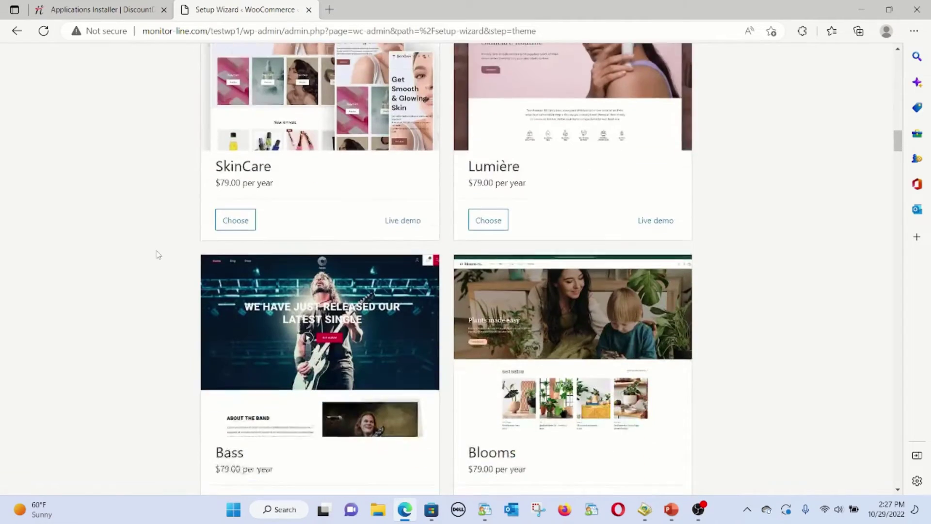
{"action": "scroll", "coordinate": [158, 255], "scroll_direction": "down", "scroll_amount": 3}
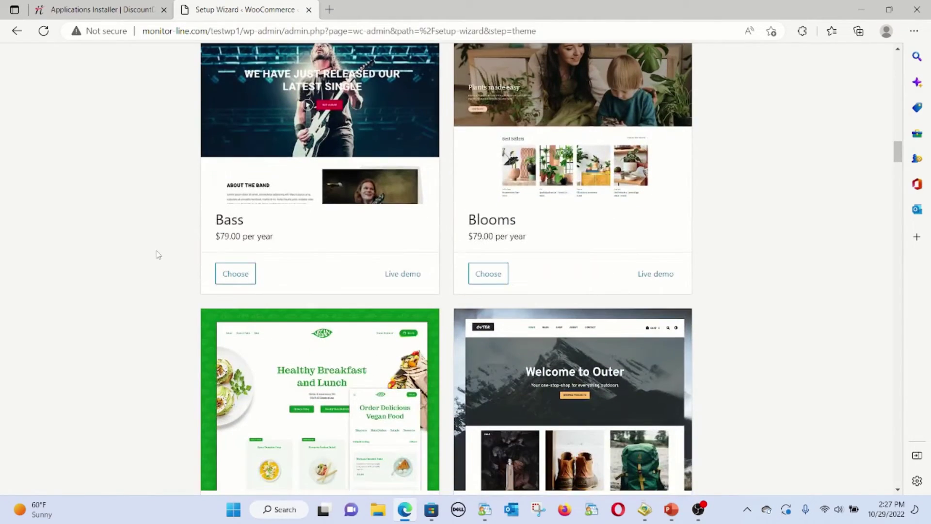
{"action": "scroll", "coordinate": [158, 255], "scroll_direction": "down", "scroll_amount": 5}
{"action": "scroll", "coordinate": [159, 258], "scroll_direction": "up", "scroll_amount": 20}
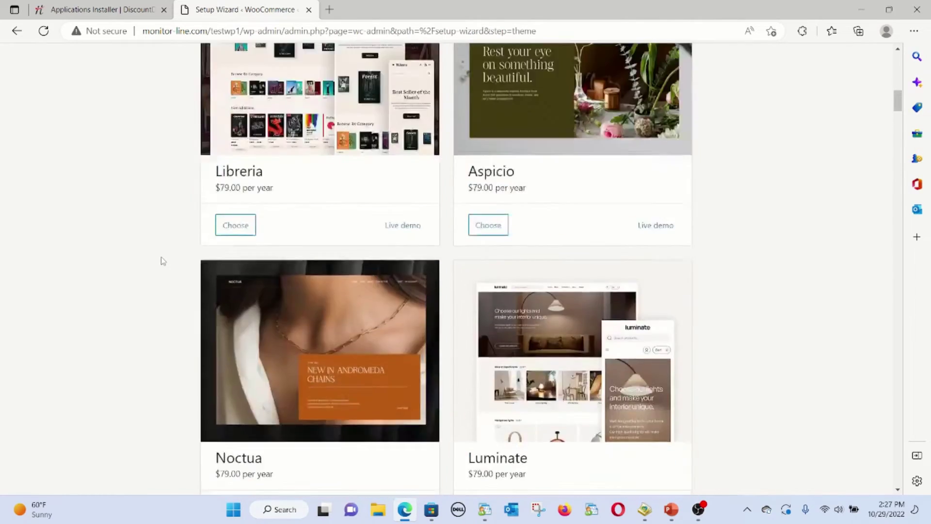
{"action": "scroll", "coordinate": [160, 260], "scroll_direction": "up", "scroll_amount": 2}
{"action": "scroll", "coordinate": [160, 260], "scroll_direction": "down", "scroll_amount": 4}
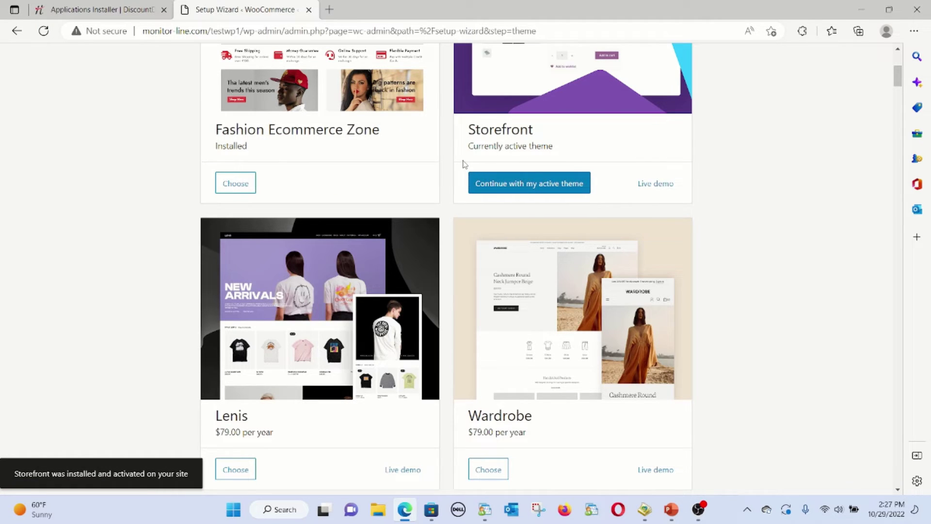
{"action": "left_click", "coordinate": [482, 183]}
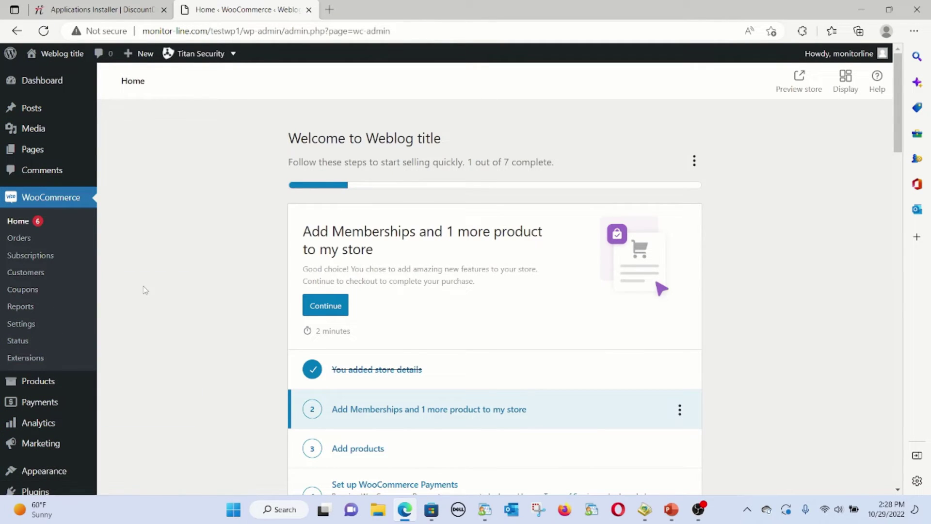
Postpone the Add Memberships task with 'I'll do it later', then add a product manually
{"action": "scroll", "coordinate": [161, 283], "scroll_direction": "down", "scroll_amount": 3}
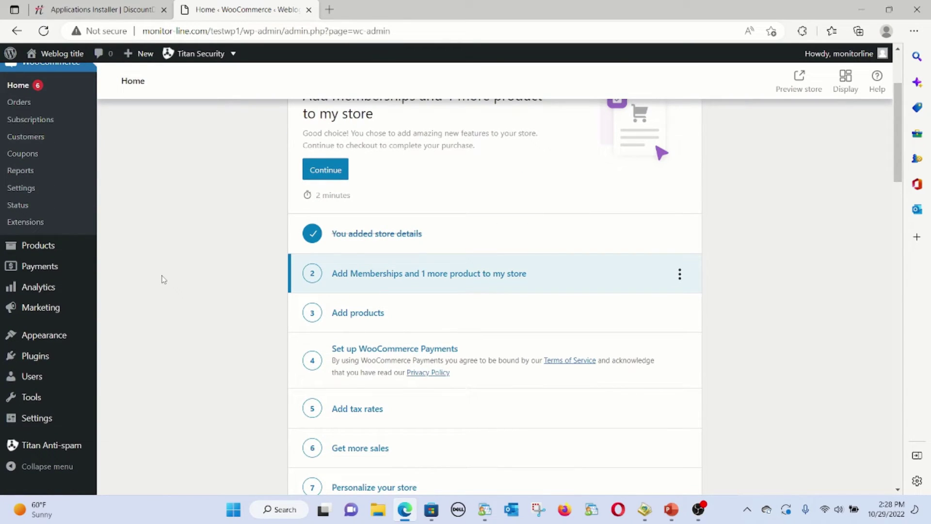
{"action": "left_click", "coordinate": [366, 277]}
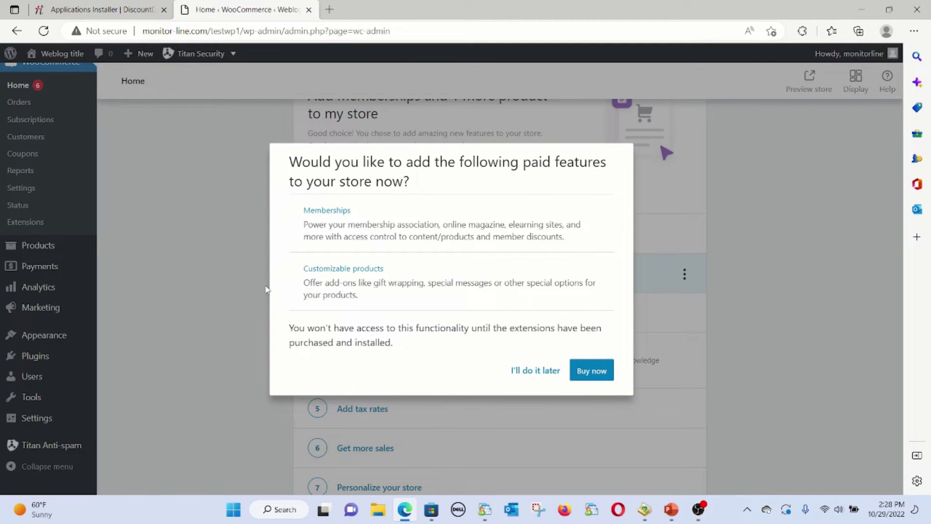
{"action": "left_click", "coordinate": [538, 370]}
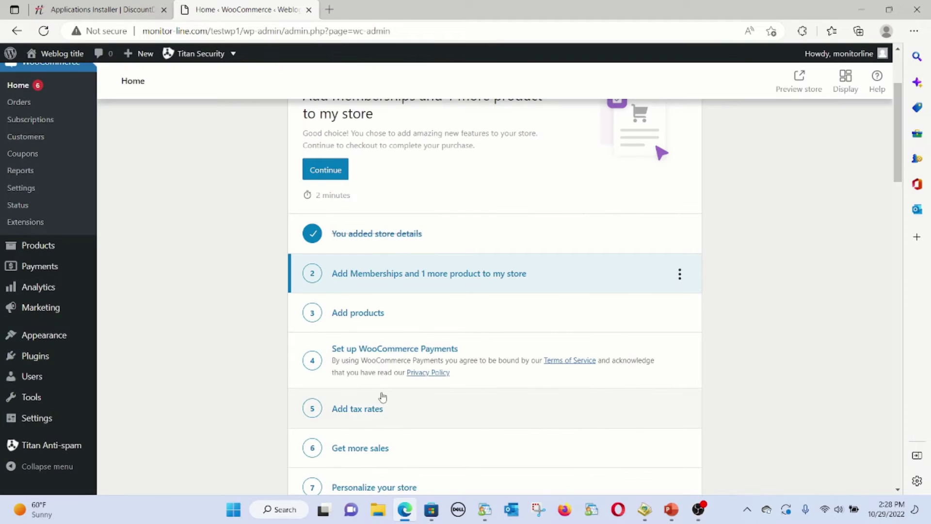
{"action": "left_click", "coordinate": [366, 315]}
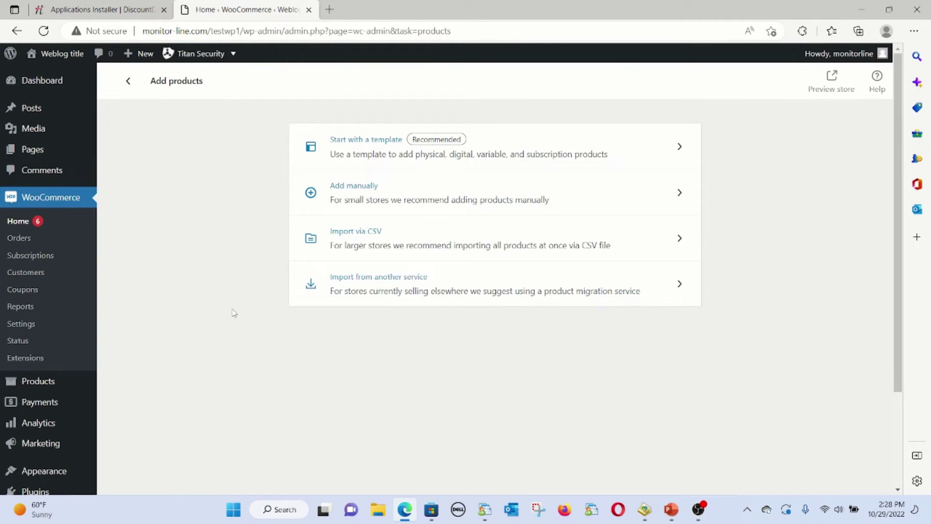
{"action": "left_click", "coordinate": [364, 188]}
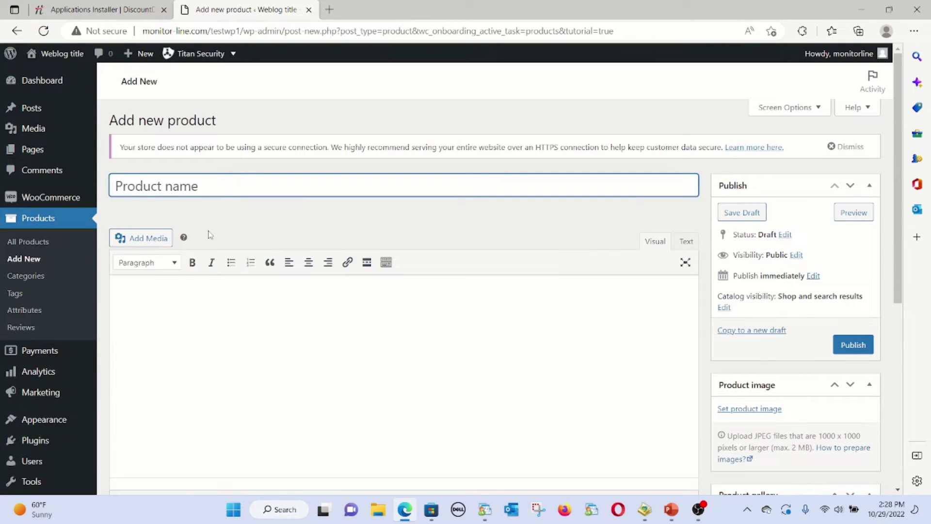
Name the product TestProgram1 and describe it as a test challenge: 10K starting balance, 5% daily drawdown limit
{"action": "type", "text": "TestProg"}
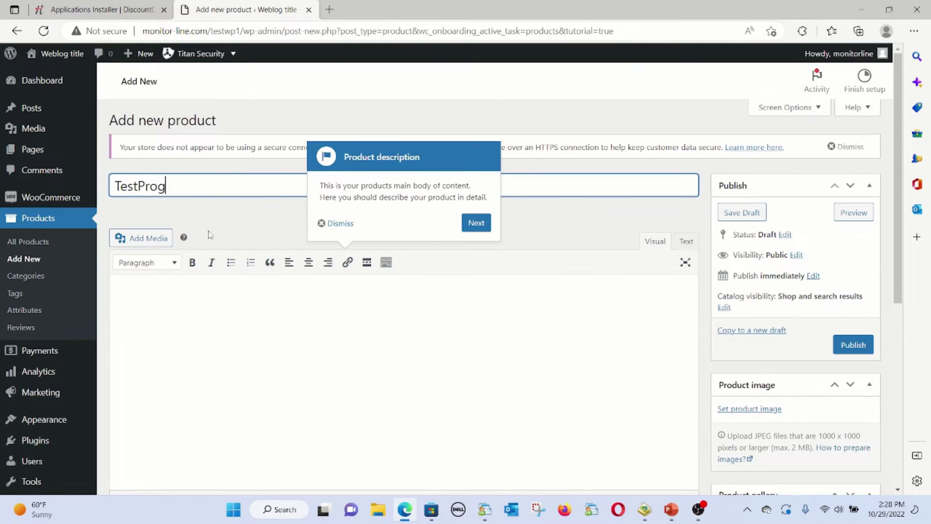
{"action": "type", "text": "ram1"}
{"action": "left_click_drag", "start_coordinate": [210, 187], "coordinate": [95, 186]}
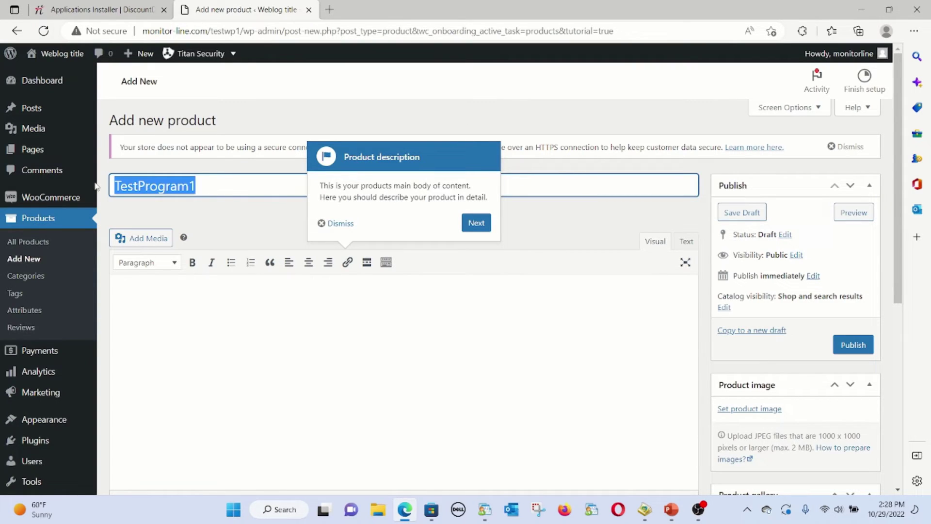
{"action": "left_click", "coordinate": [177, 300]}
{"action": "type", "text": "This is"}
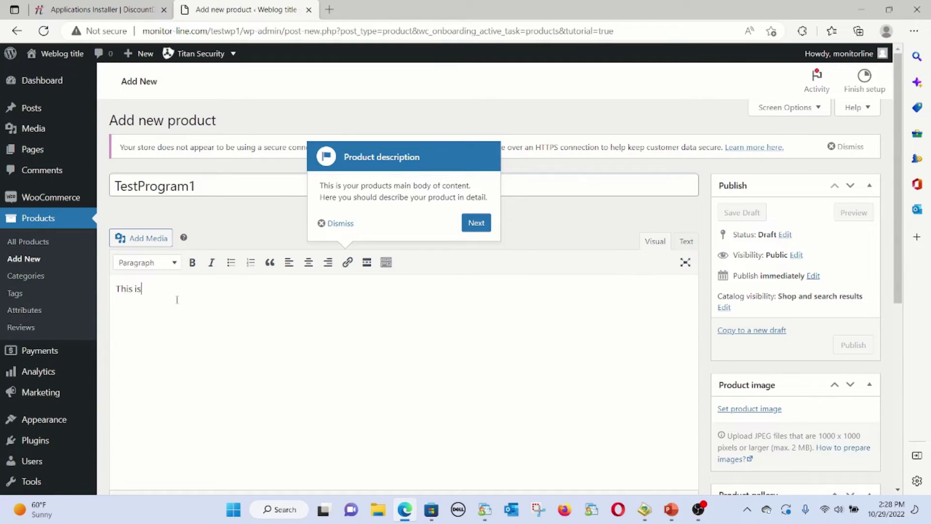
{"action": "type", "text": " a test challeng"}
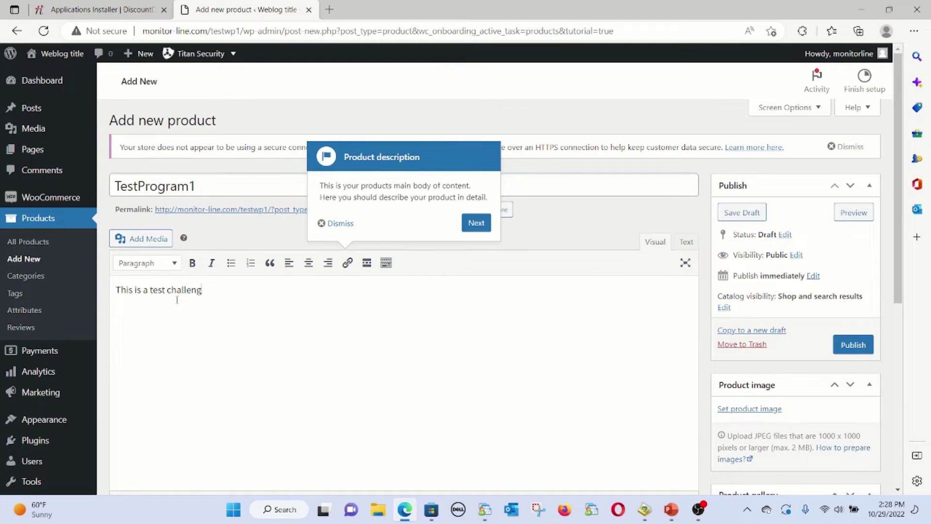
{"action": "type", "text": "e."}
{"action": "key", "text": "Return"}
{"action": "type", "text": "10K starting balance"}
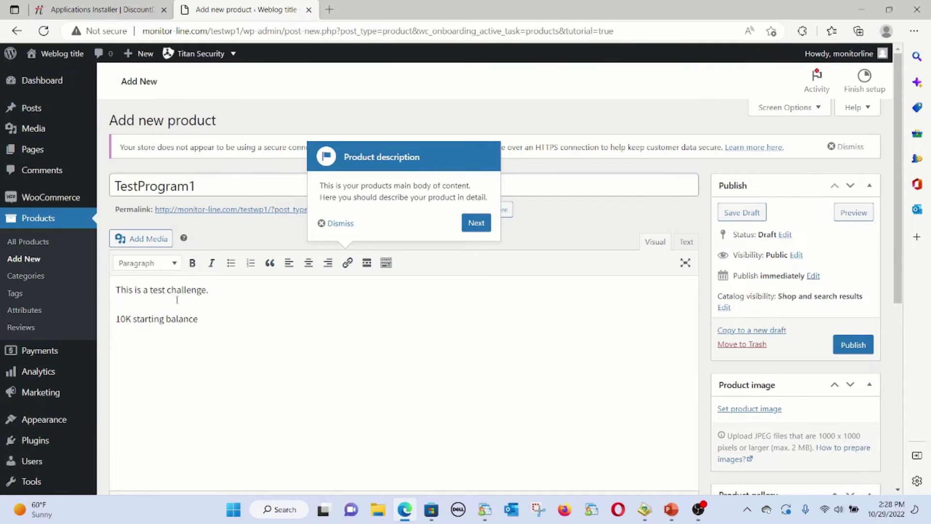
{"action": "type", "text": "% daily darawdown limit"}
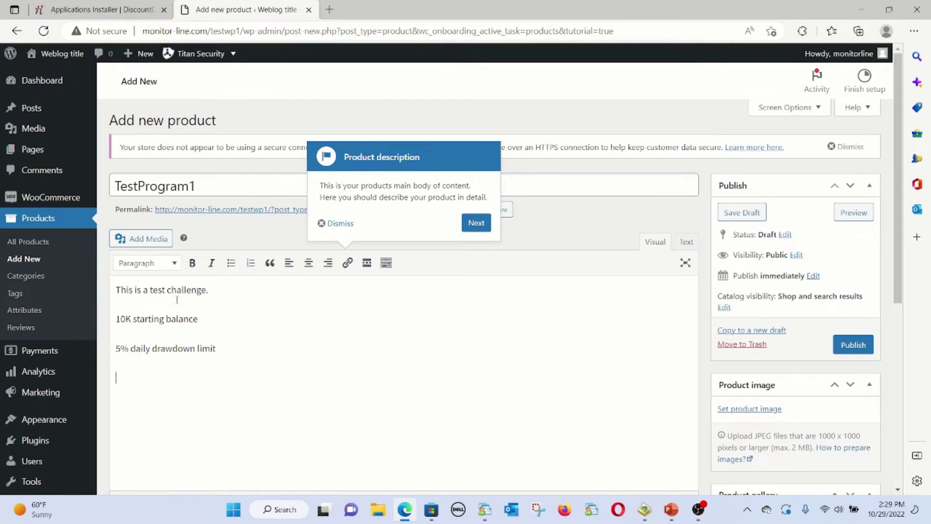
{"action": "scroll", "coordinate": [291, 286], "scroll_direction": "down", "scroll_amount": 5}
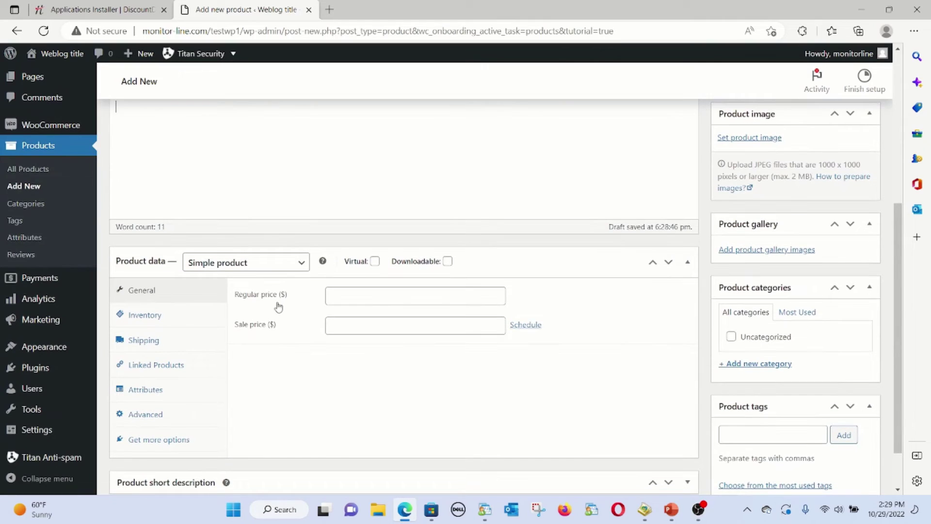
Keep the product type as Simple product and set the regular price to 0
{"action": "left_click", "coordinate": [224, 270]}
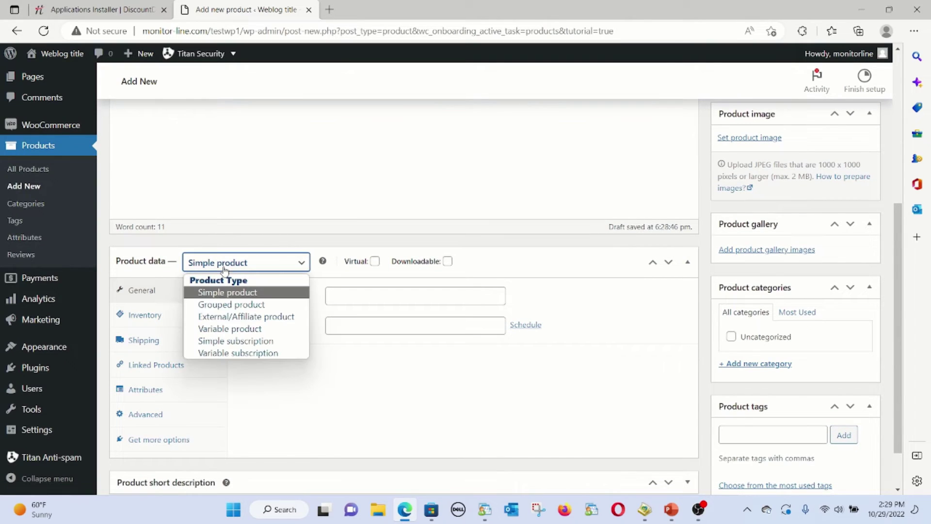
{"action": "left_click", "coordinate": [224, 268]}
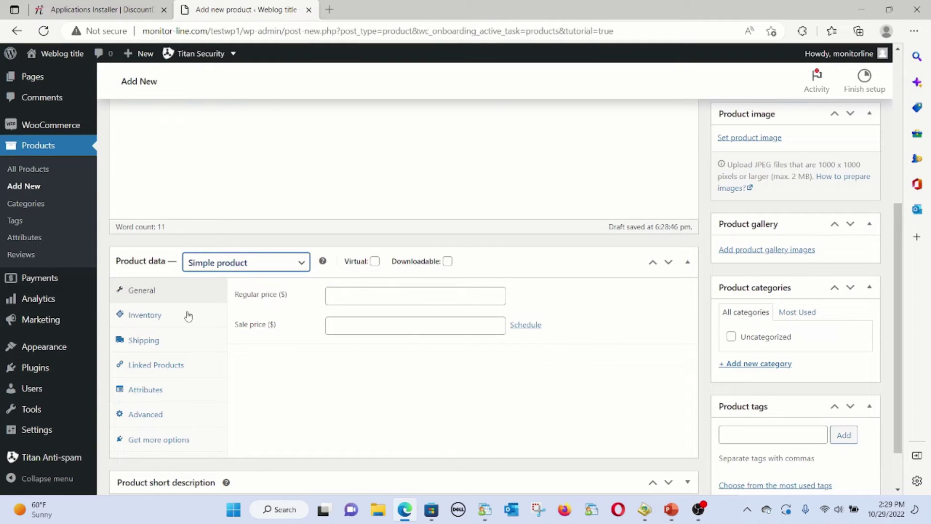
{"action": "left_click", "coordinate": [354, 291]}
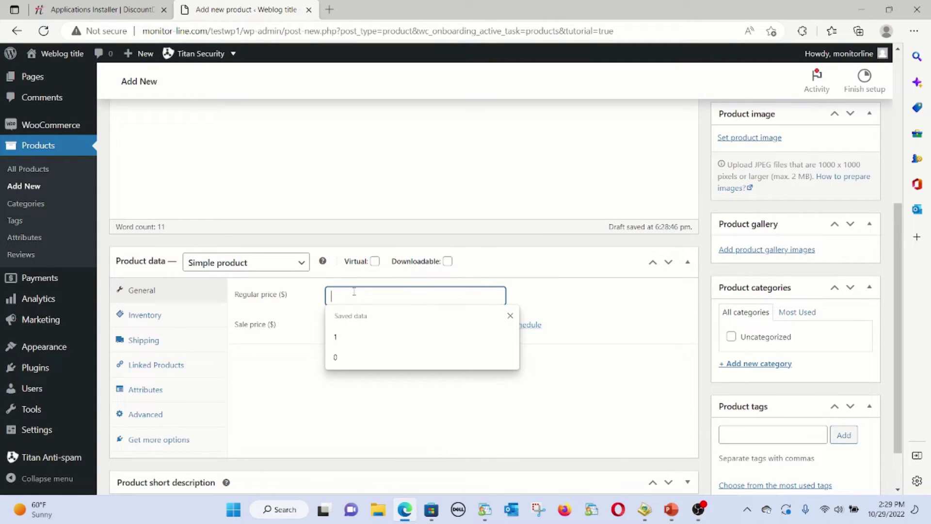
{"action": "type", "text": "0"}
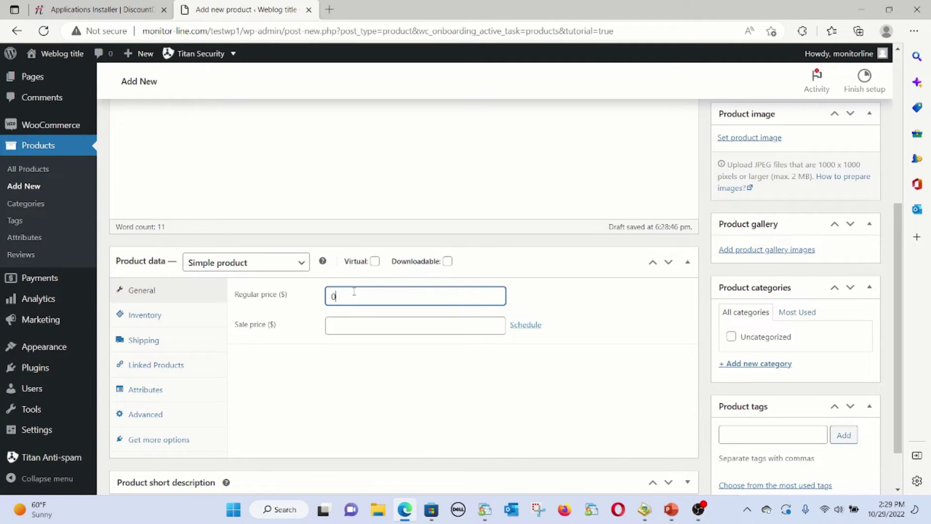
Publish TestProgram1 and visit the store's public front page
{"action": "scroll", "coordinate": [290, 320], "scroll_direction": "down", "scroll_amount": 1}
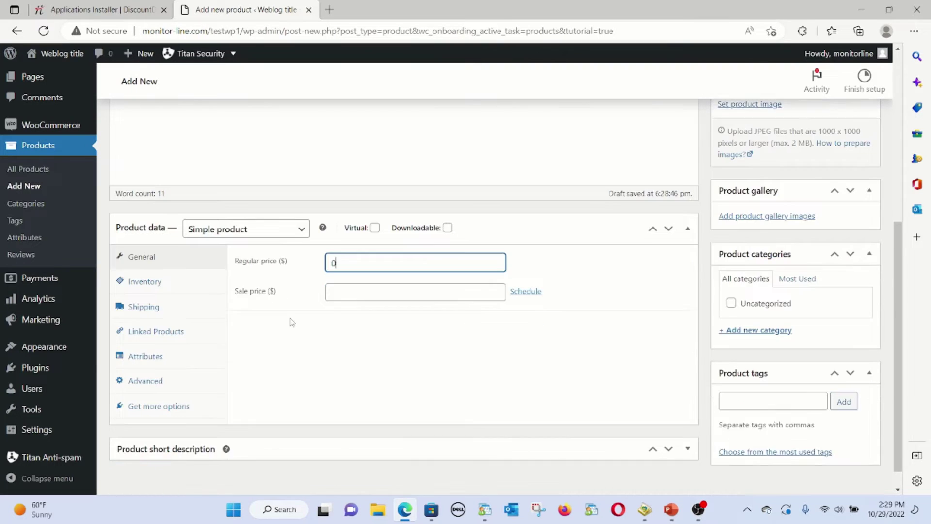
{"action": "scroll", "coordinate": [629, 328], "scroll_direction": "up", "scroll_amount": 4}
{"action": "key", "text": "Return"}
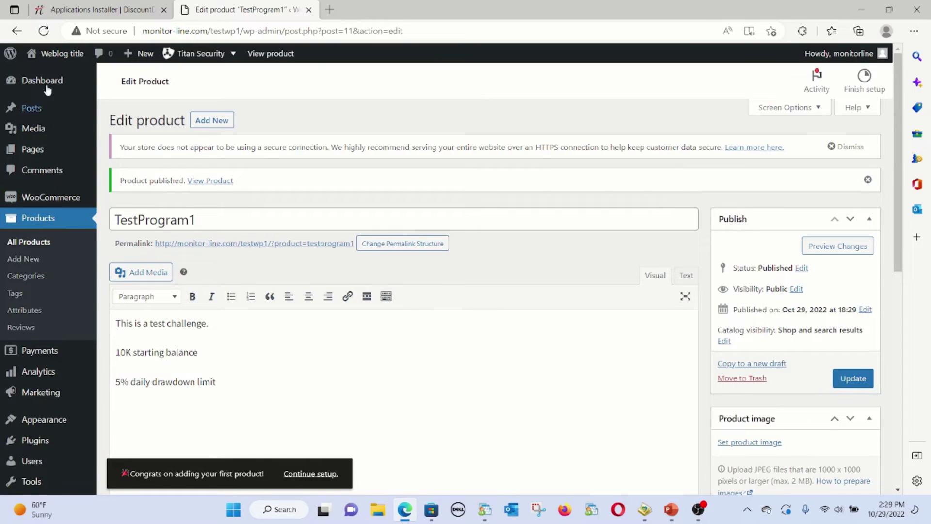
{"action": "left_click", "coordinate": [54, 54]}
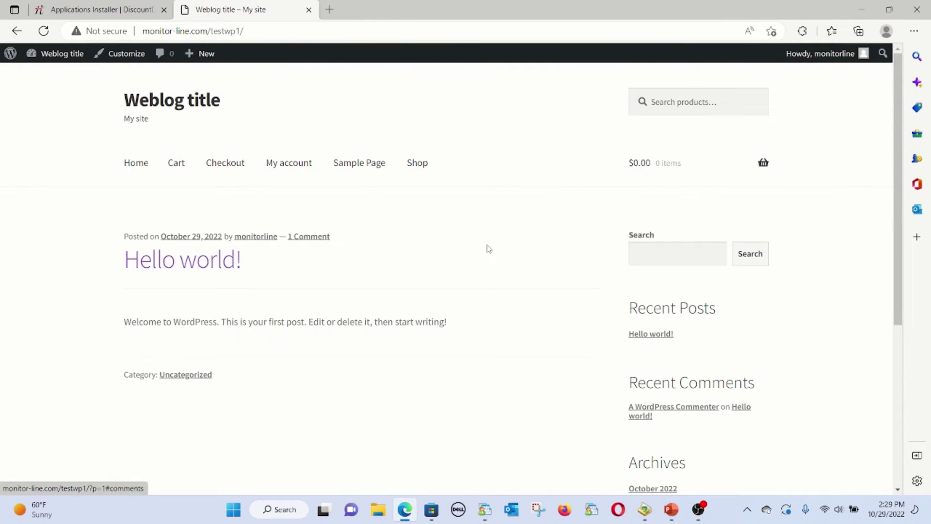
Go to the Shop page and add TestProgram1 to the cart
{"action": "scroll", "coordinate": [489, 249], "scroll_direction": "down", "scroll_amount": 1}
{"action": "scroll", "coordinate": [489, 248], "scroll_direction": "up", "scroll_amount": 1}
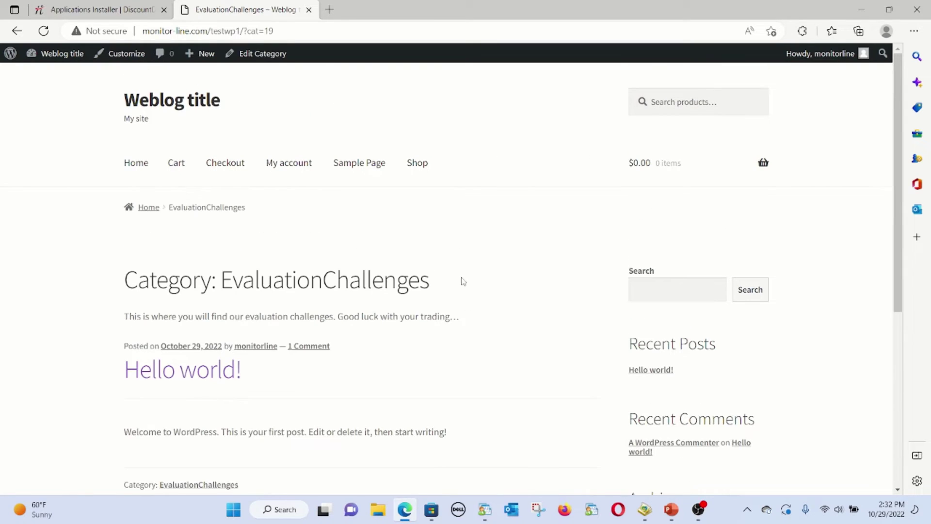
{"action": "left_click", "coordinate": [416, 164]}
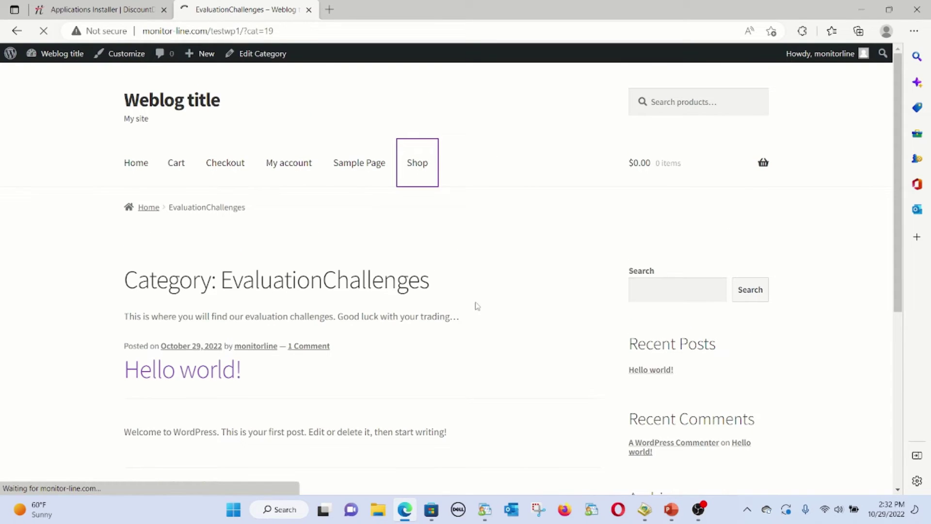
{"action": "scroll", "coordinate": [475, 306], "scroll_direction": "down", "scroll_amount": 2}
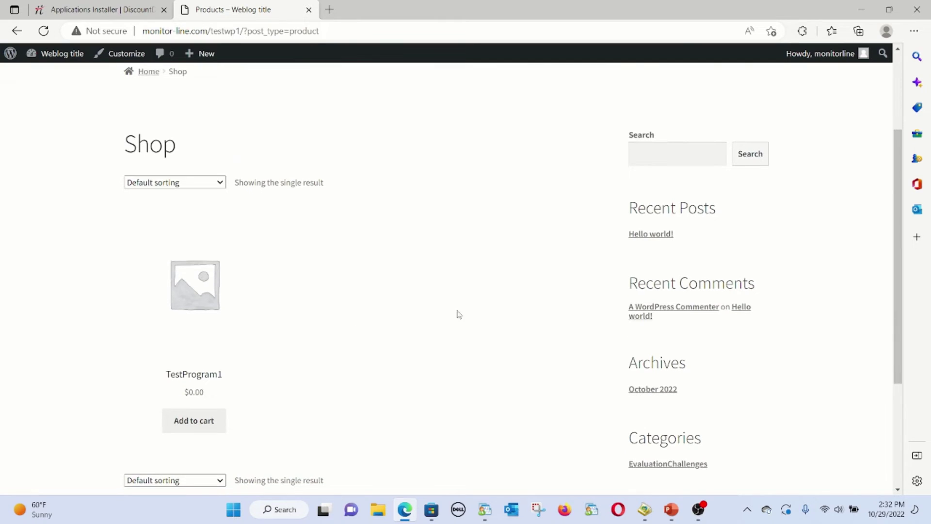
{"action": "scroll", "coordinate": [224, 380], "scroll_direction": "down", "scroll_amount": 1}
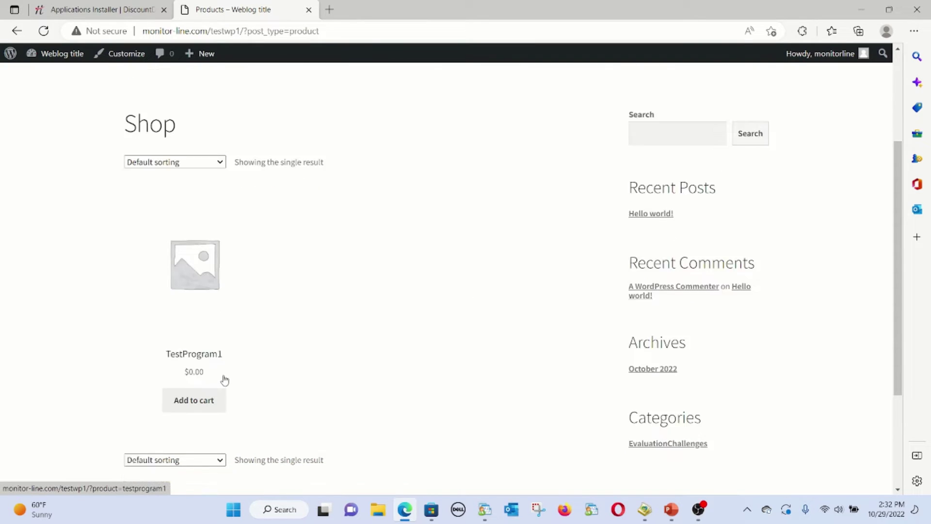
{"action": "scroll", "coordinate": [225, 380], "scroll_direction": "down", "scroll_amount": 2}
{"action": "left_click", "coordinate": [190, 290]}
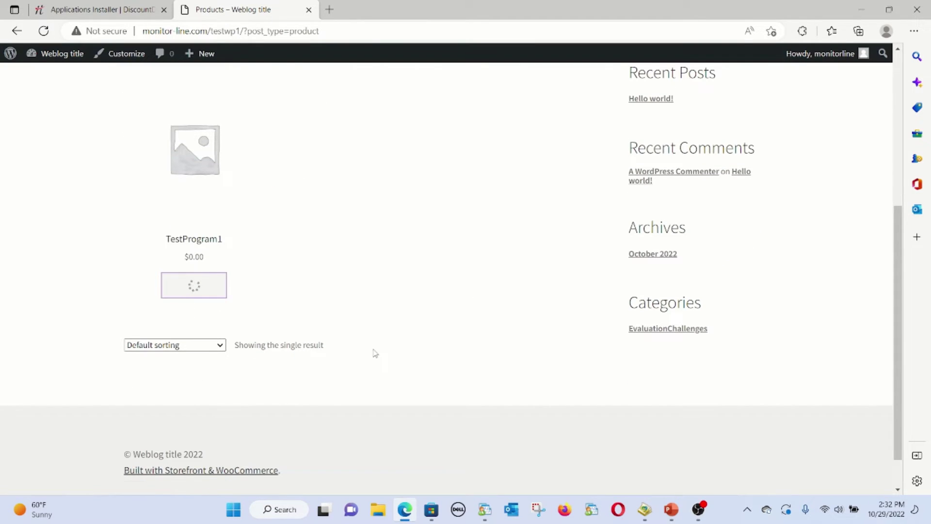
View the cart with TestProgram1 at $0.00, free shipping and a $0.00 total
{"action": "left_click", "coordinate": [214, 291]}
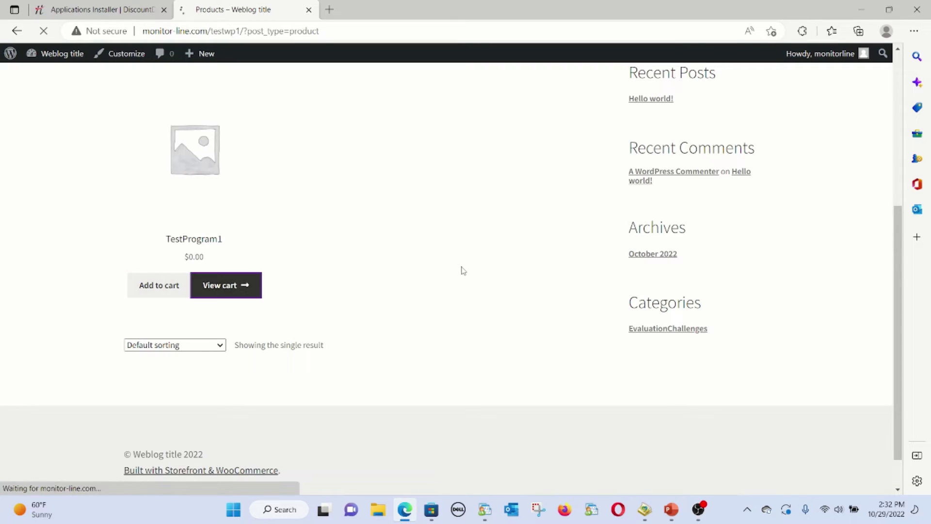
{"action": "scroll", "coordinate": [463, 271], "scroll_direction": "down", "scroll_amount": 3}
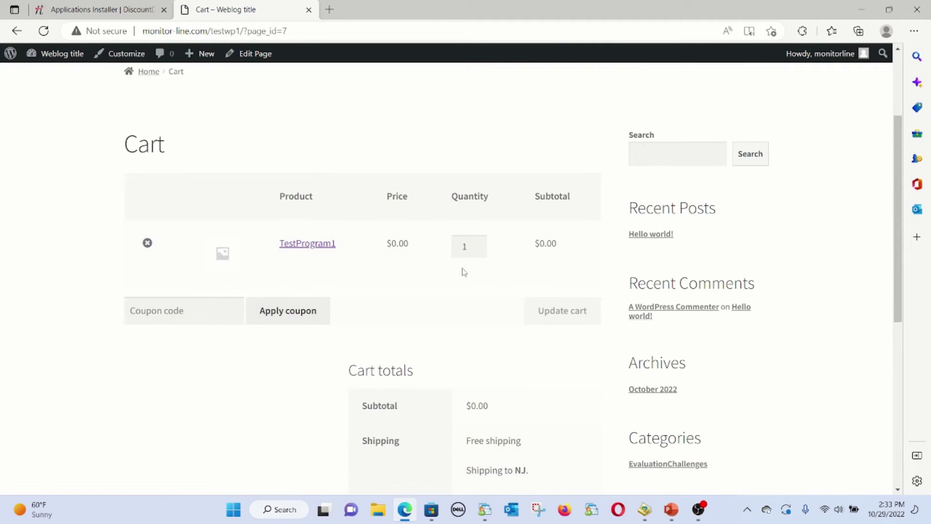
{"action": "scroll", "coordinate": [478, 331], "scroll_direction": "down", "scroll_amount": 3}
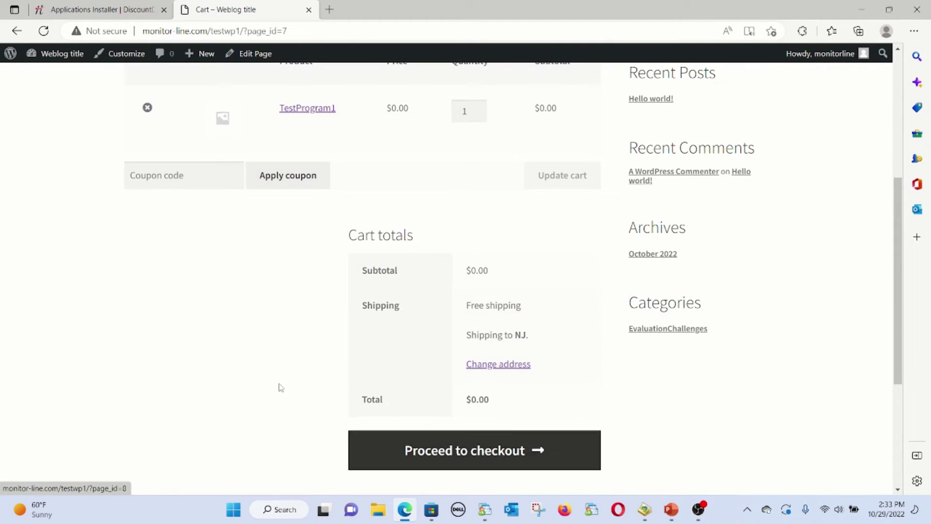
{"action": "scroll", "coordinate": [278, 359], "scroll_direction": "up", "scroll_amount": 6}
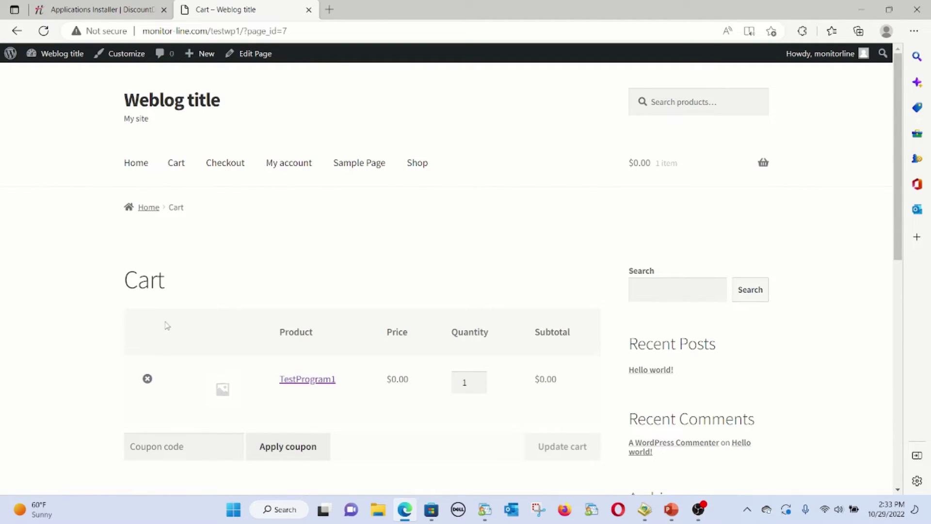
Open the TestProgram1 product page from the cart and highlight its description lines
{"action": "left_click", "coordinate": [327, 381]}
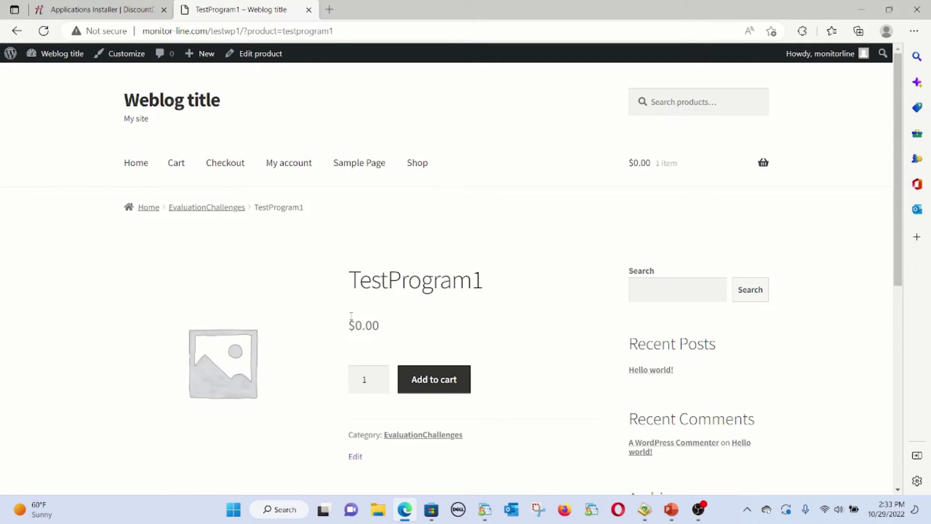
{"action": "scroll", "coordinate": [356, 328], "scroll_direction": "down", "scroll_amount": 5}
{"action": "triple_click", "coordinate": [423, 349]}
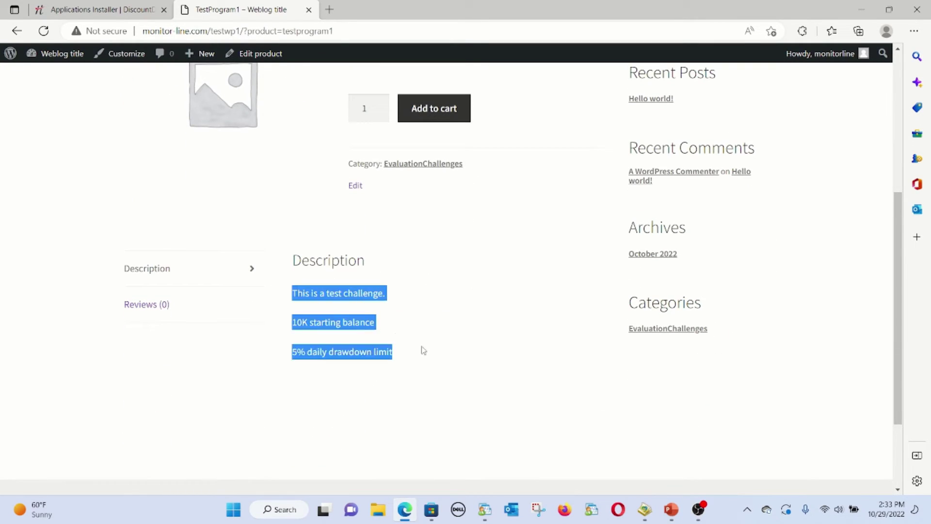
{"action": "scroll", "coordinate": [313, 310], "scroll_direction": "up", "scroll_amount": 5}
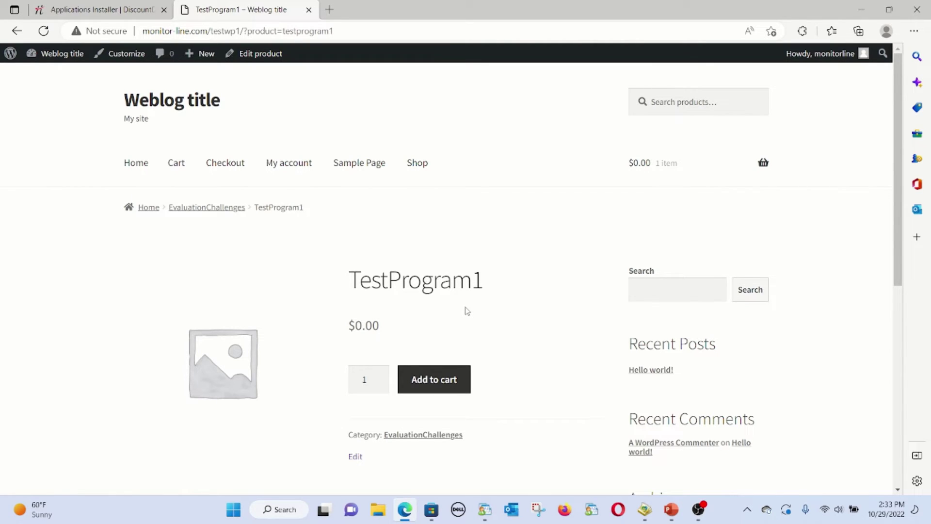
Glance at the presentation, then go to the site's home page with the Hello world! post
{"action": "left_click", "coordinate": [671, 509]}
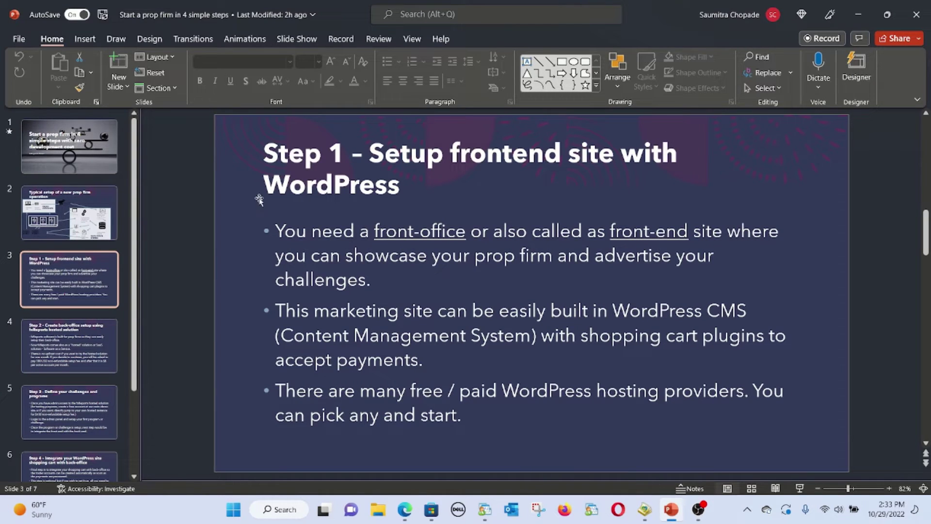
{"action": "key", "text": "alt+Tab"}
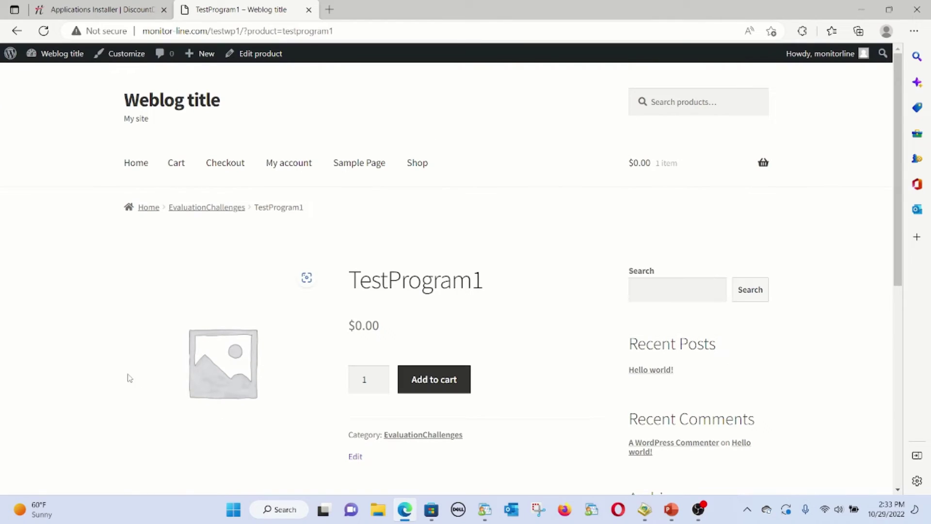
{"action": "mouse_move", "coordinate": [686, 205]}
{"action": "left_click", "coordinate": [127, 163]}
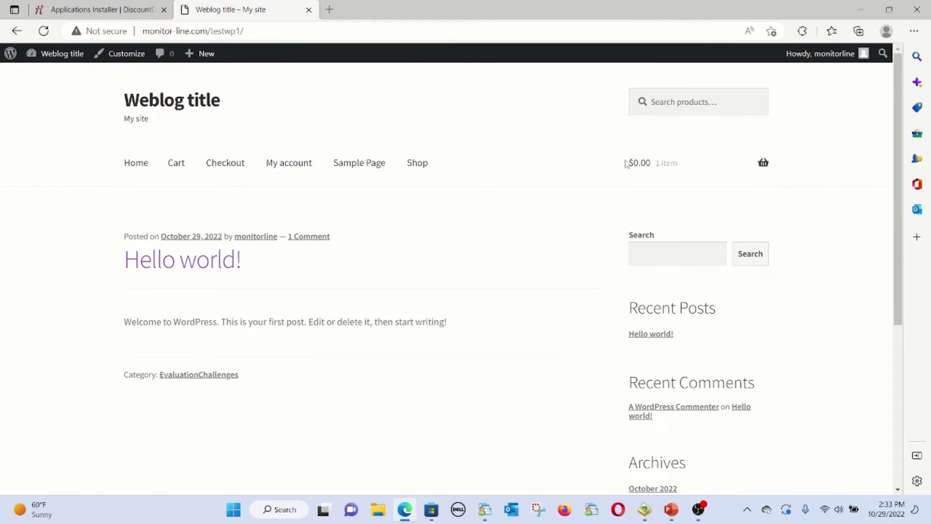
{"action": "scroll", "coordinate": [586, 225], "scroll_direction": "down", "scroll_amount": 5}
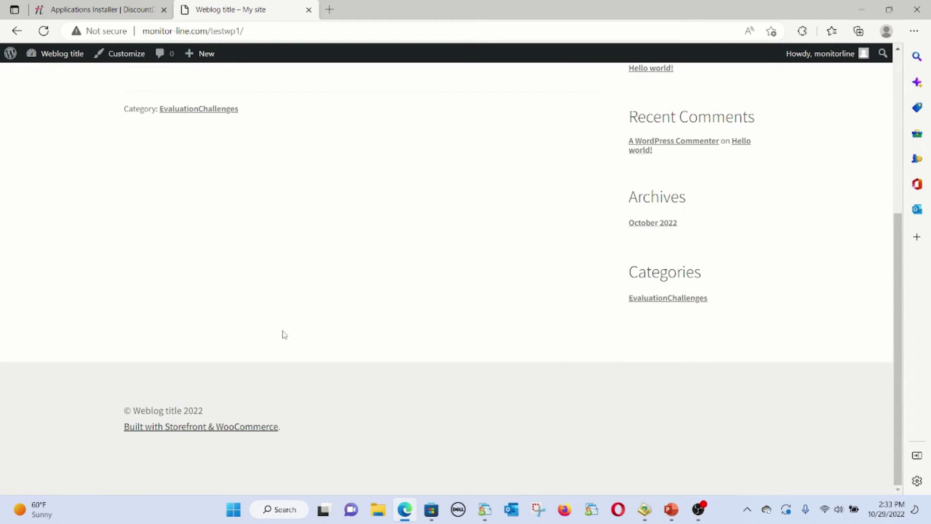
{"action": "scroll", "coordinate": [355, 260], "scroll_direction": "up", "scroll_amount": 5}
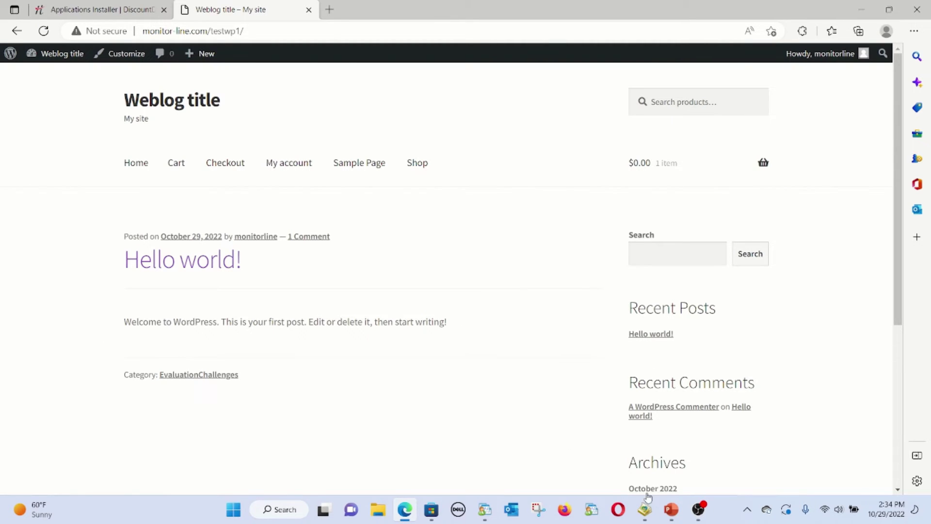
Glance at the slides, then open the EvaluationChallenges category page in the store
{"action": "left_click", "coordinate": [672, 508]}
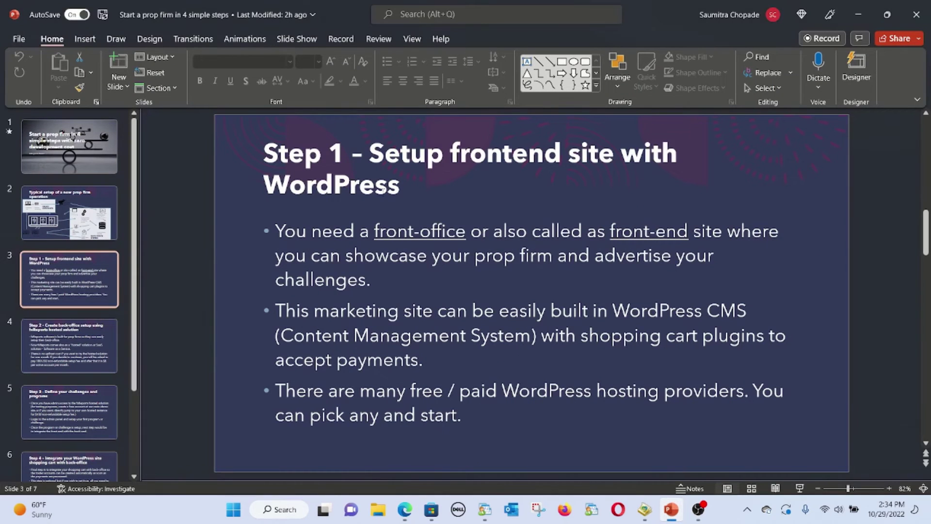
{"action": "key", "text": "alt+Tab"}
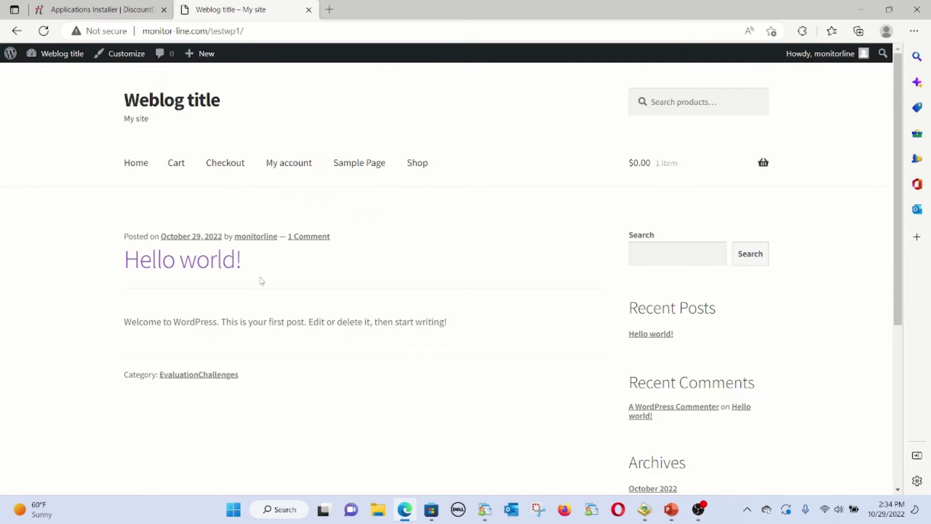
{"action": "scroll", "coordinate": [506, 340], "scroll_direction": "down", "scroll_amount": 5}
{"action": "left_click", "coordinate": [658, 300]}
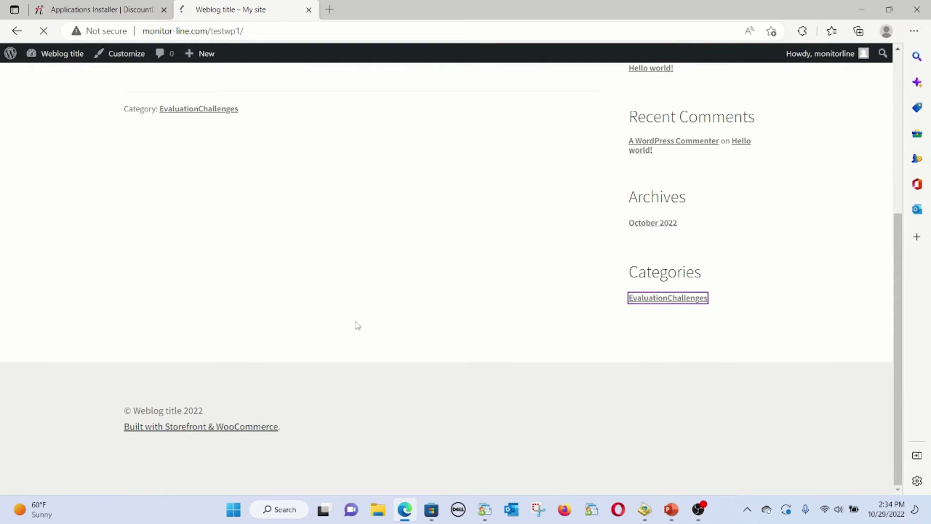
{"action": "scroll", "coordinate": [371, 338], "scroll_direction": "down", "scroll_amount": 3}
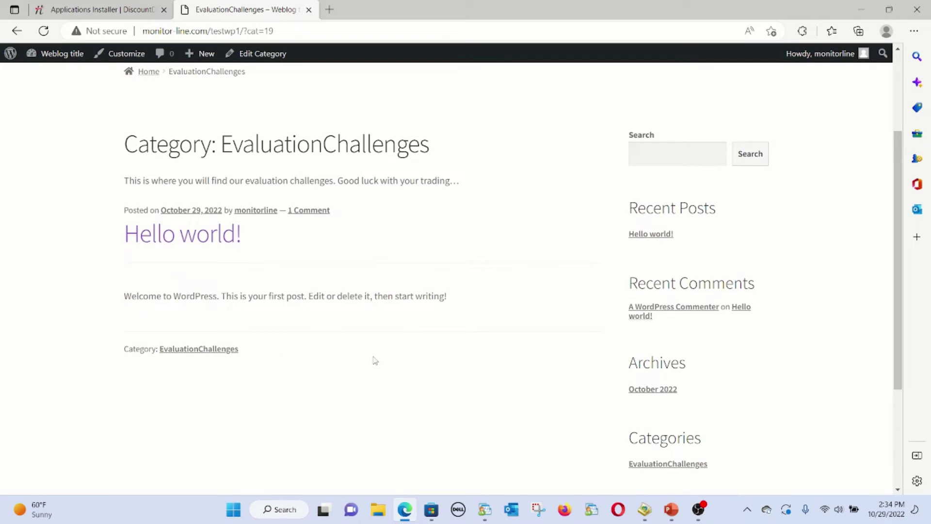
{"action": "scroll", "coordinate": [398, 291], "scroll_direction": "up", "scroll_amount": 3}
Browse the Shop to the TestProgram1 product page, then return to the presentation
{"action": "left_click", "coordinate": [418, 168]}
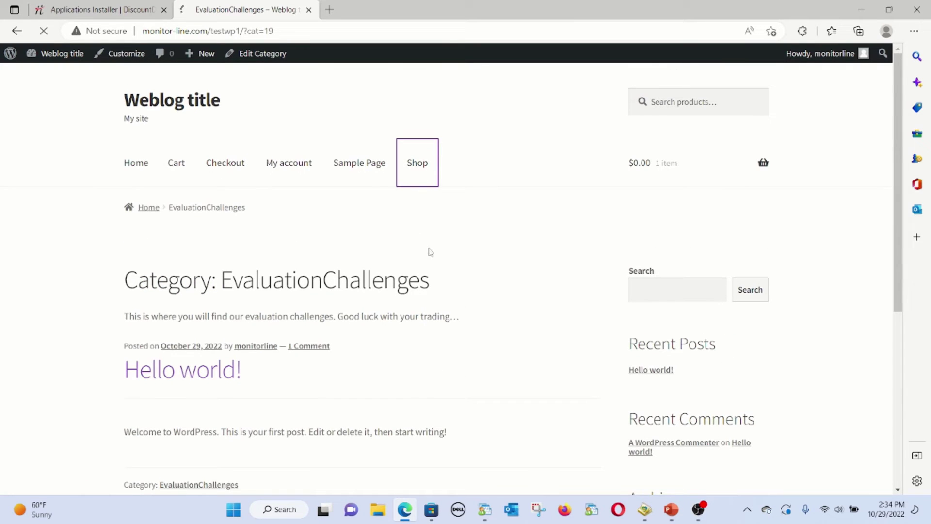
{"action": "scroll", "coordinate": [429, 254], "scroll_direction": "down", "scroll_amount": 5}
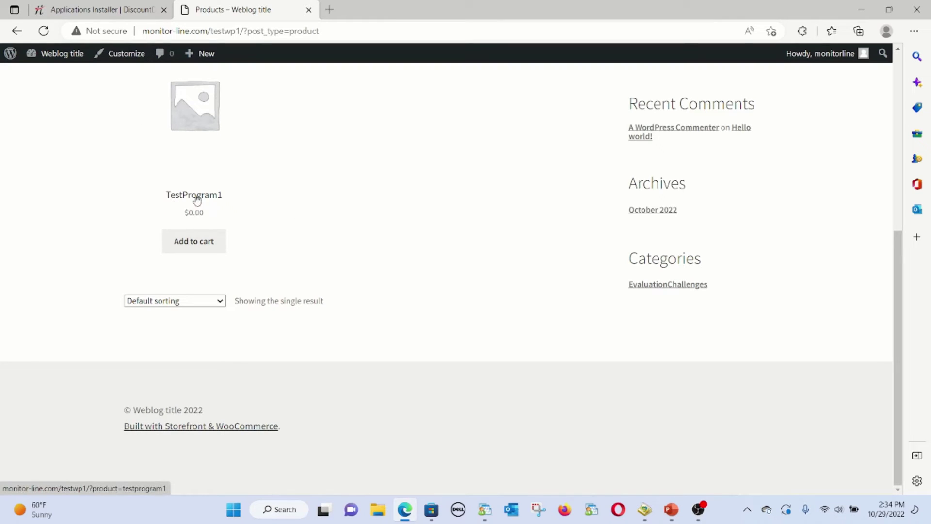
{"action": "left_click", "coordinate": [208, 199]}
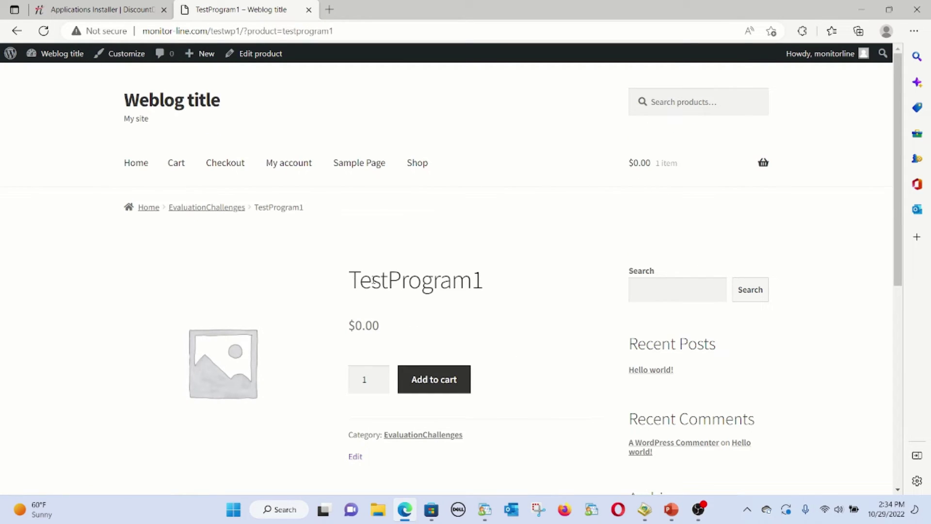
{"action": "double_click", "coordinate": [376, 281]}
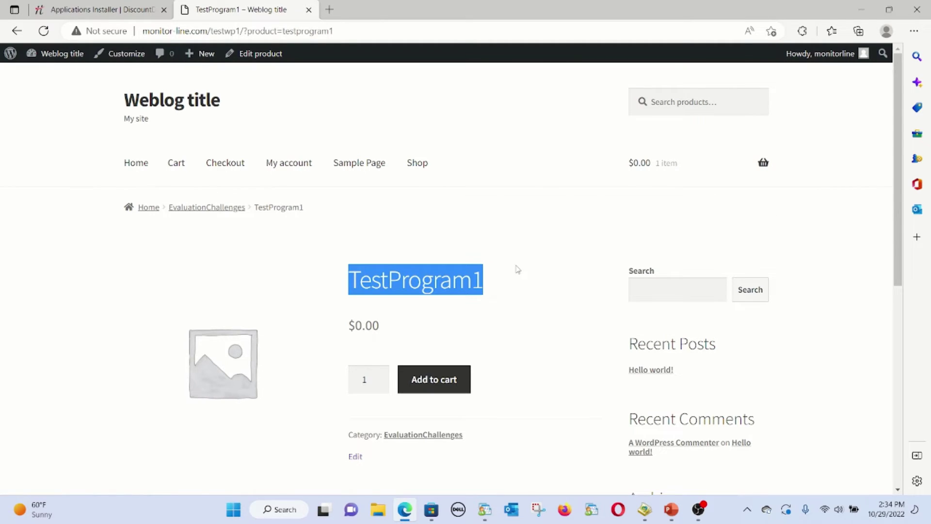
{"action": "key", "text": "alt+Tab"}
{"action": "key", "text": "alt+Tab"}
{"action": "key", "text": "alt+Tab"}
{"action": "key", "text": "alt+Tab"}
{"action": "key", "text": "alt+Tab"}
{"action": "key", "text": "alt+Tab"}
{"action": "key", "text": "alt+Tab"}
{"action": "key", "text": "alt+Tab"}
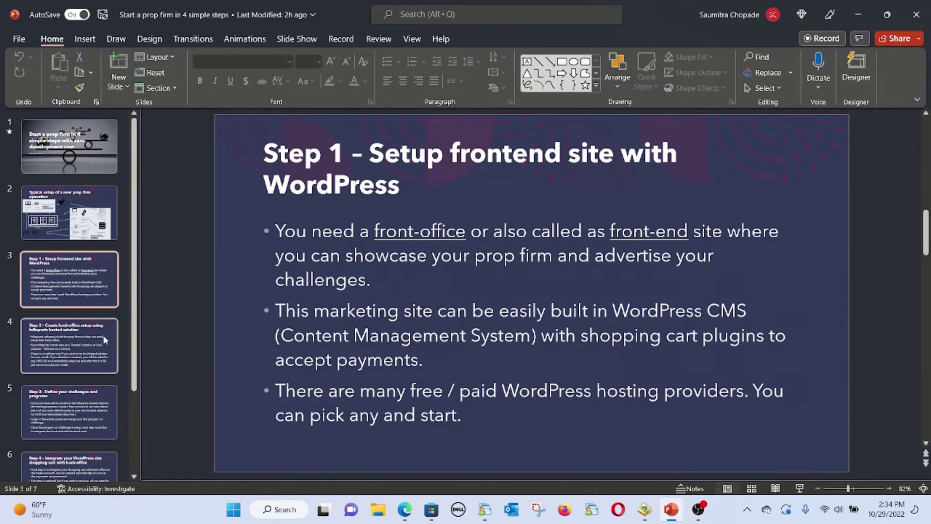
Show slide 4, 'Step 2 – fxReports hosted solution', highlighting 'hosted', then bring up fxReports
{"action": "left_click", "coordinate": [95, 339]}
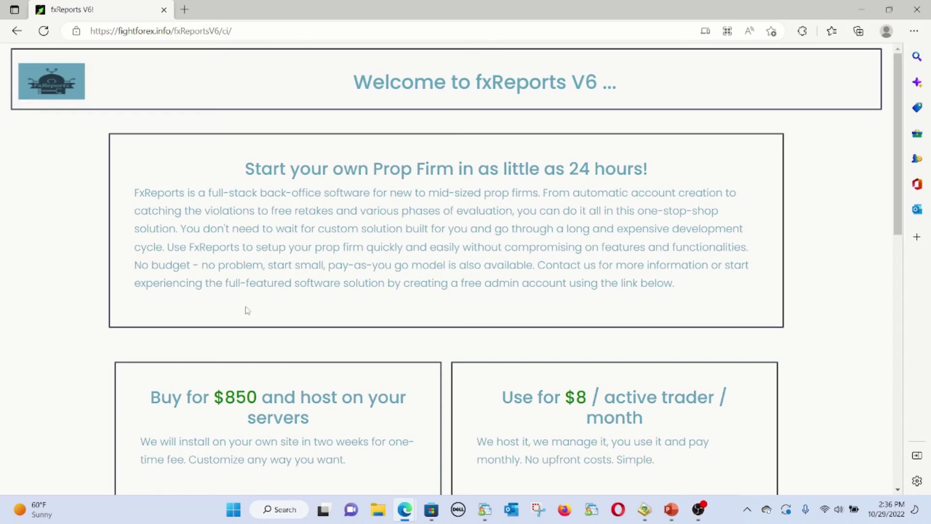
{"action": "left_click", "coordinate": [671, 509]}
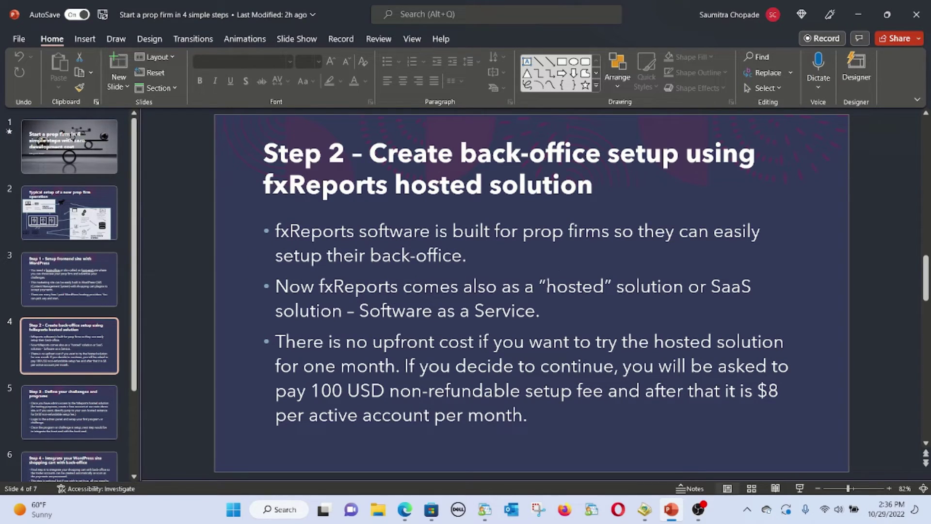
{"action": "left_click_drag", "start_coordinate": [546, 286], "coordinate": [605, 288]}
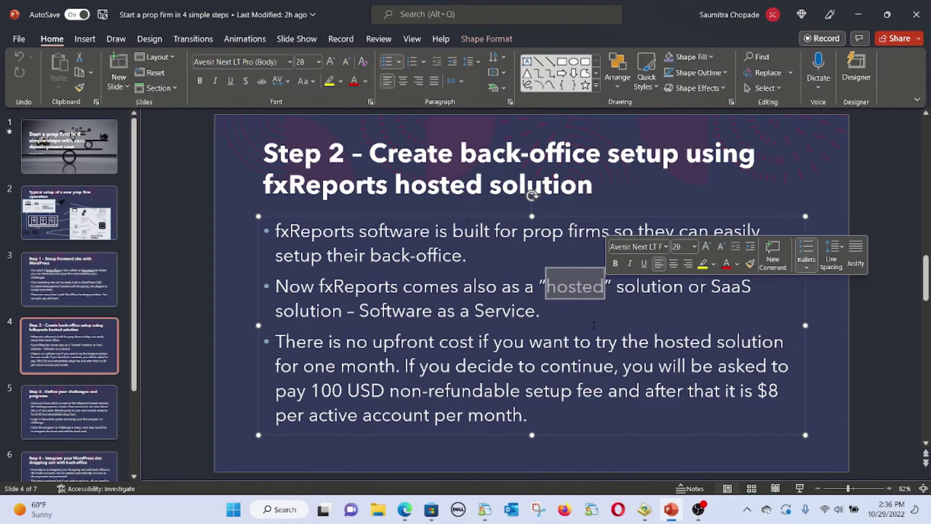
{"action": "left_click", "coordinate": [220, 310]}
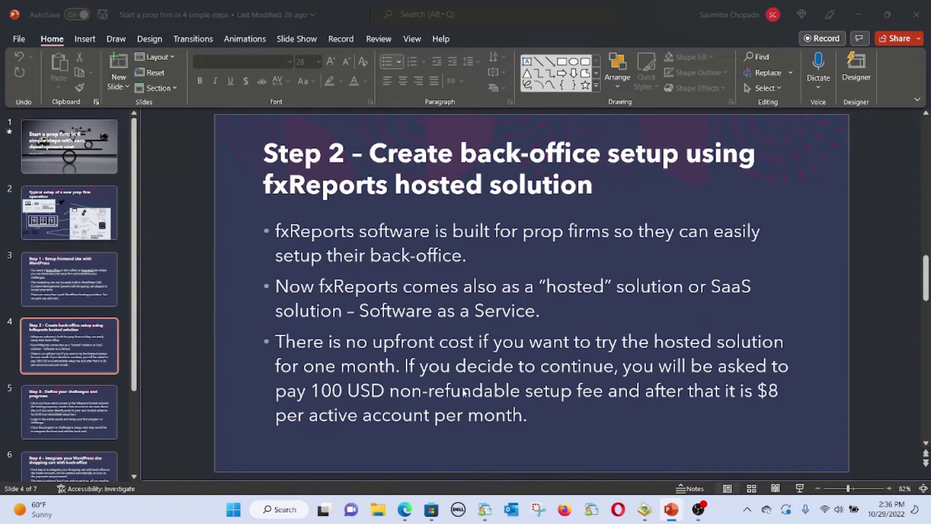
{"action": "key", "text": "alt+Tab"}
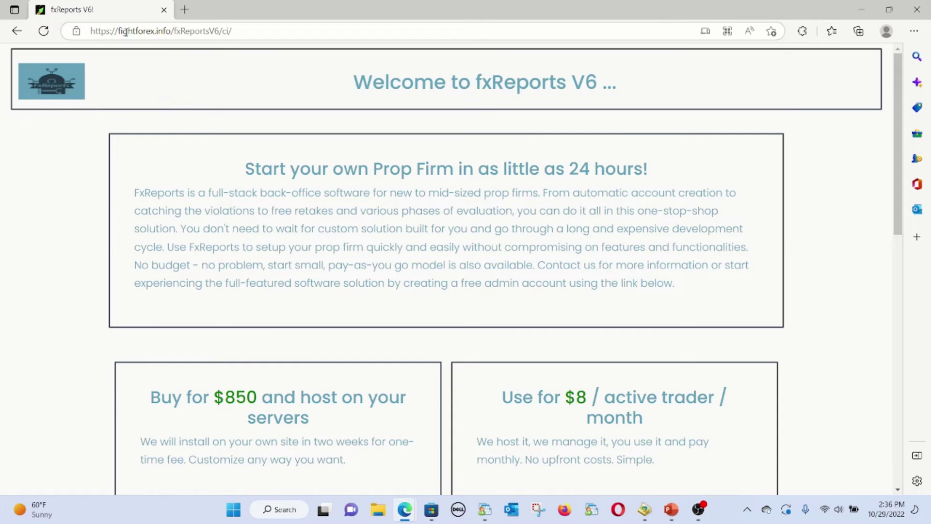
Open the fxReports V6 admin registration form from the landing page
{"action": "left_click_drag", "start_coordinate": [123, 31], "coordinate": [250, 29]}
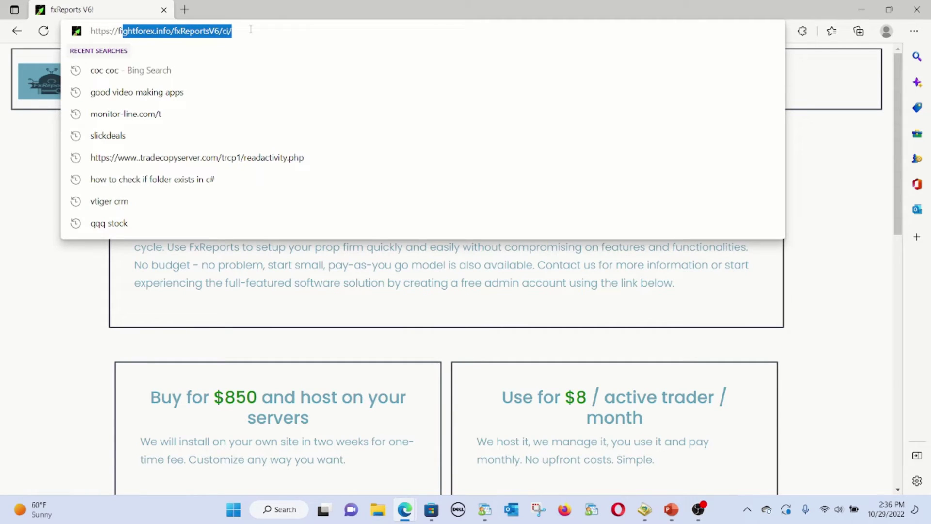
{"action": "left_click", "coordinate": [19, 160]}
{"action": "scroll", "coordinate": [69, 226], "scroll_direction": "down", "scroll_amount": 7}
{"action": "scroll", "coordinate": [69, 226], "scroll_direction": "down", "scroll_amount": 5}
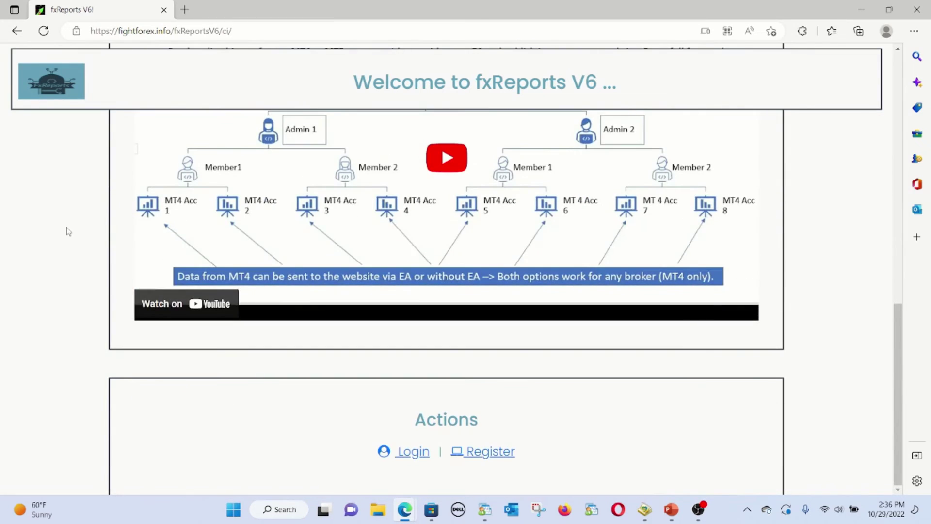
{"action": "left_click", "coordinate": [469, 460]}
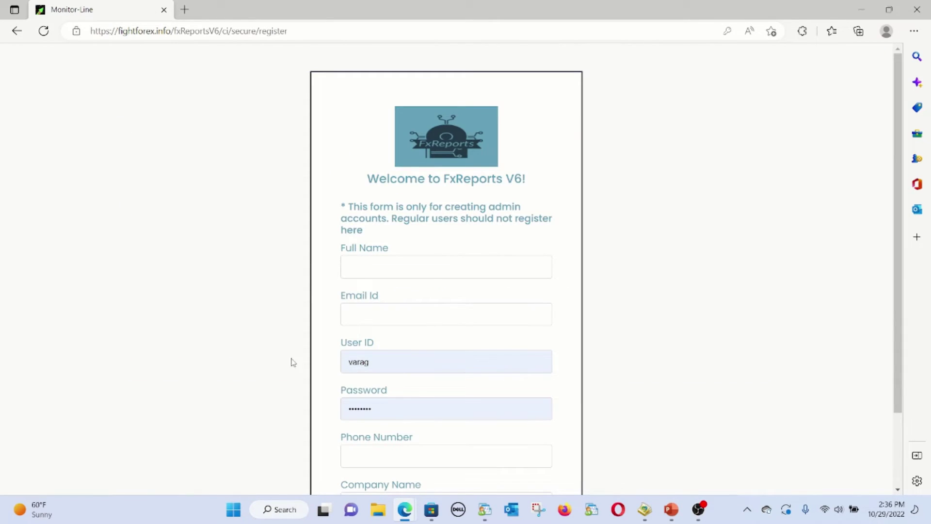
Clear the autofilled user ID and password in the registration form
{"action": "scroll", "coordinate": [291, 362], "scroll_direction": "down", "scroll_amount": 1}
{"action": "double_click", "coordinate": [369, 294]}
{"action": "key", "text": "BackSpace"}
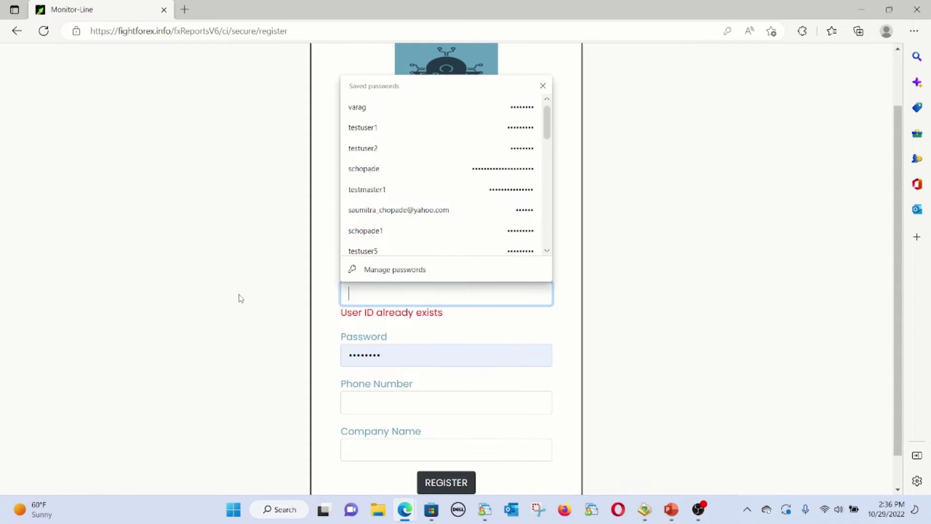
{"action": "key", "text": "Tab"}
{"action": "key", "text": "BackSpace"}
{"action": "left_click", "coordinate": [238, 298]}
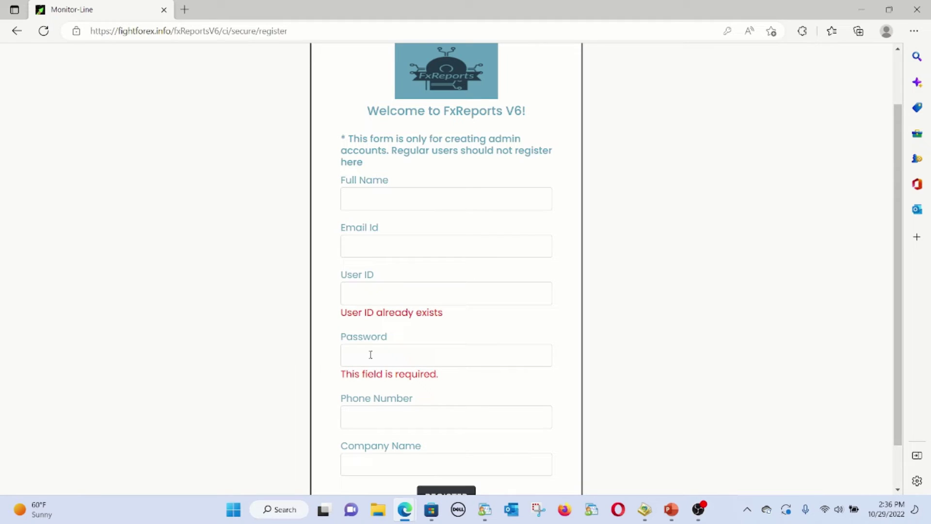
Scroll through the registration form, then go back two pages in the browser
{"action": "scroll", "coordinate": [246, 392], "scroll_direction": "down", "scroll_amount": 1}
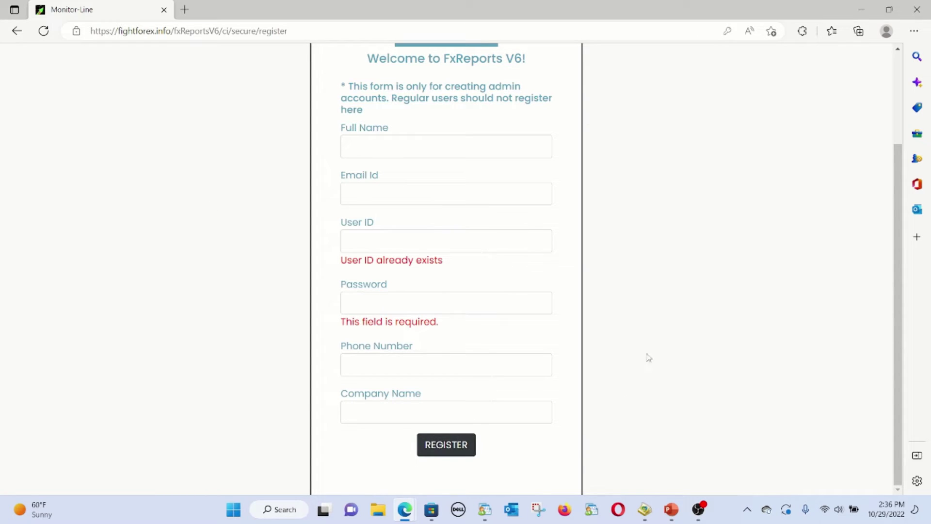
{"action": "scroll", "coordinate": [120, 239], "scroll_direction": "up", "scroll_amount": 3}
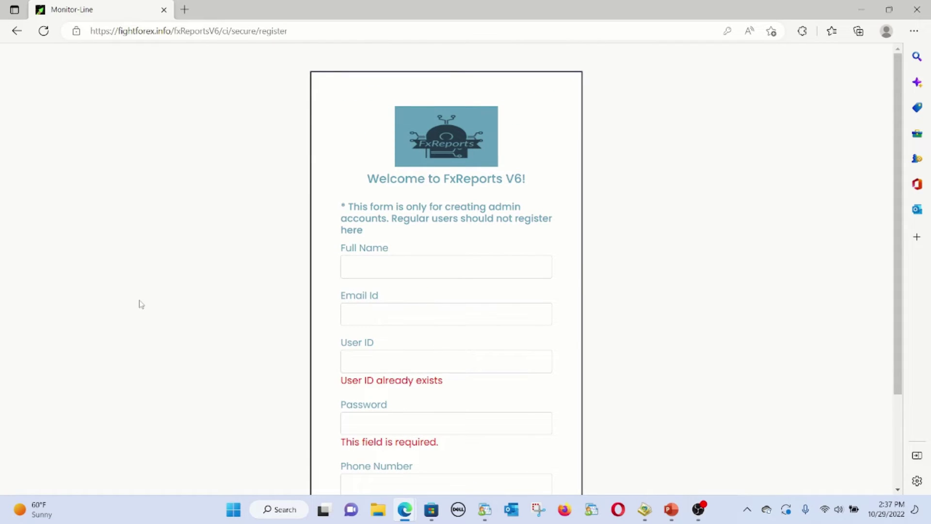
{"action": "scroll", "coordinate": [143, 313], "scroll_direction": "down", "scroll_amount": 3}
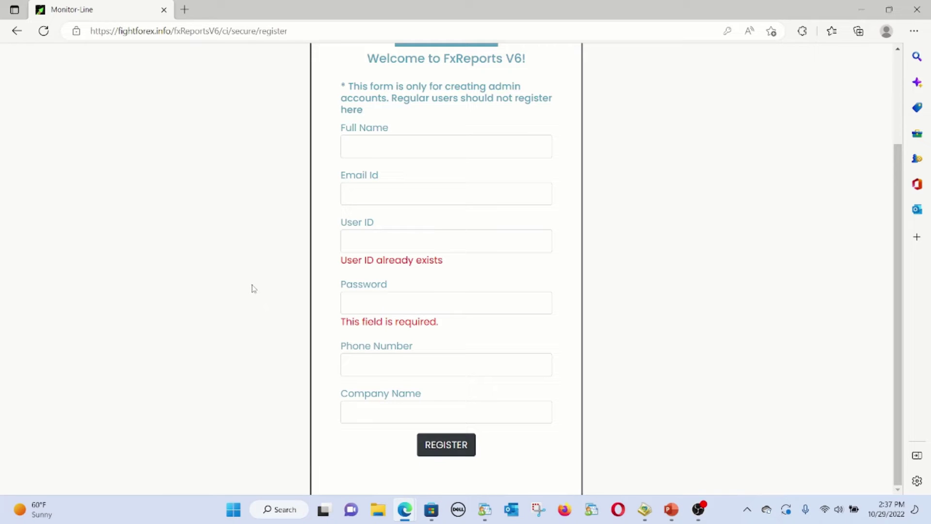
{"action": "scroll", "coordinate": [252, 288], "scroll_direction": "up", "scroll_amount": 3}
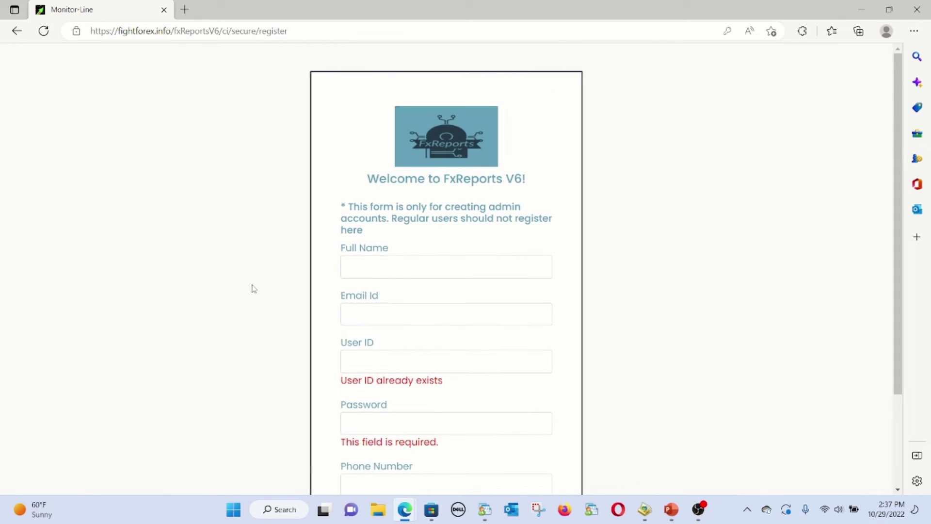
{"action": "scroll", "coordinate": [258, 278], "scroll_direction": "down", "scroll_amount": 3}
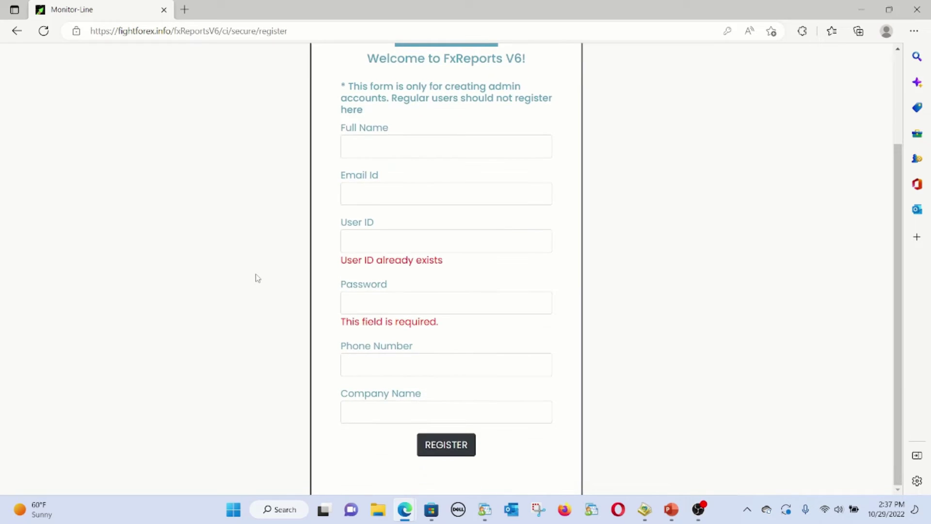
{"action": "scroll", "coordinate": [146, 218], "scroll_direction": "up", "scroll_amount": 3}
{"action": "left_click", "coordinate": [16, 30]}
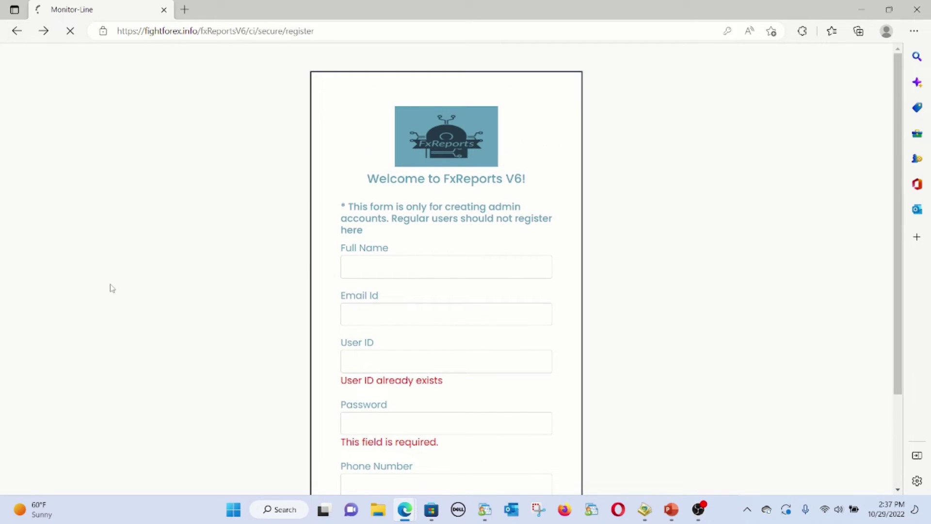
{"action": "left_click", "coordinate": [16, 31]}
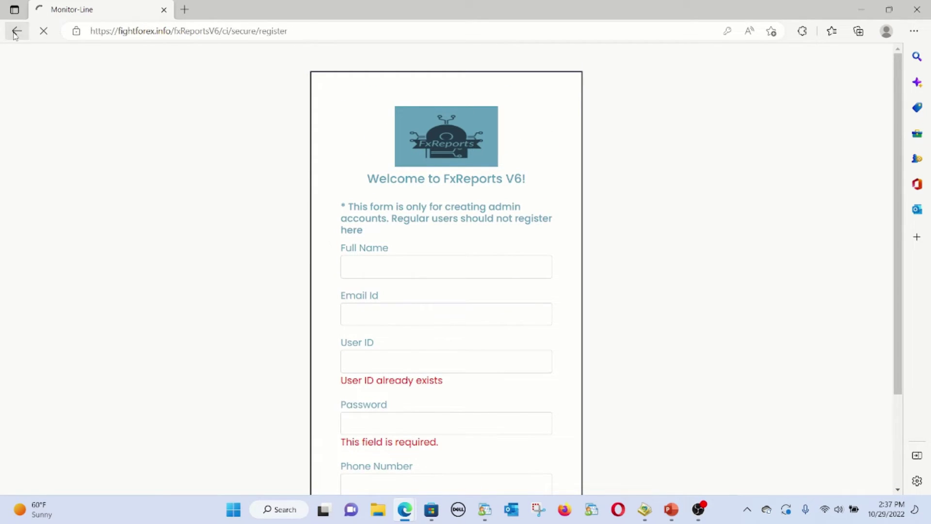
From the fxReports V6 landing page, log in as admin using the saved credentials
{"action": "left_click", "coordinate": [33, 100]}
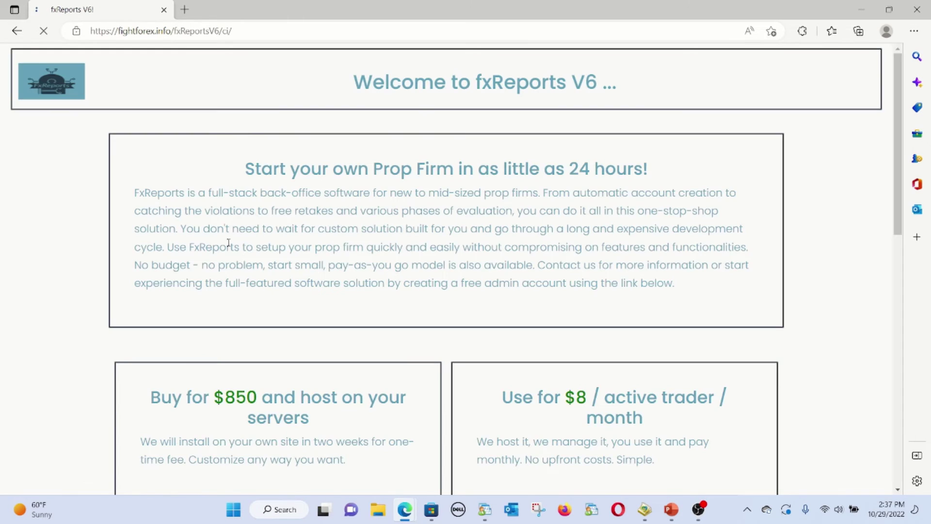
{"action": "scroll", "coordinate": [246, 260], "scroll_direction": "down", "scroll_amount": 4}
{"action": "scroll", "coordinate": [247, 260], "scroll_direction": "down", "scroll_amount": 8}
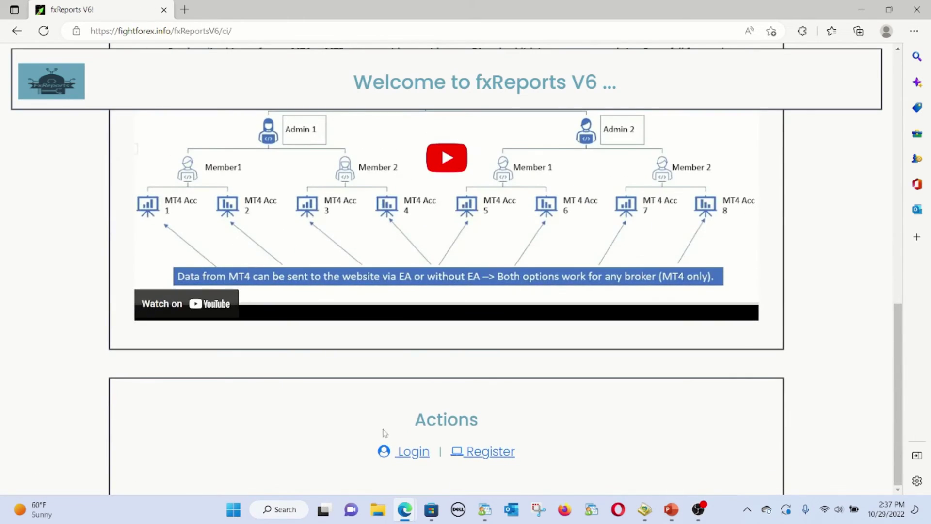
{"action": "left_click", "coordinate": [407, 452]}
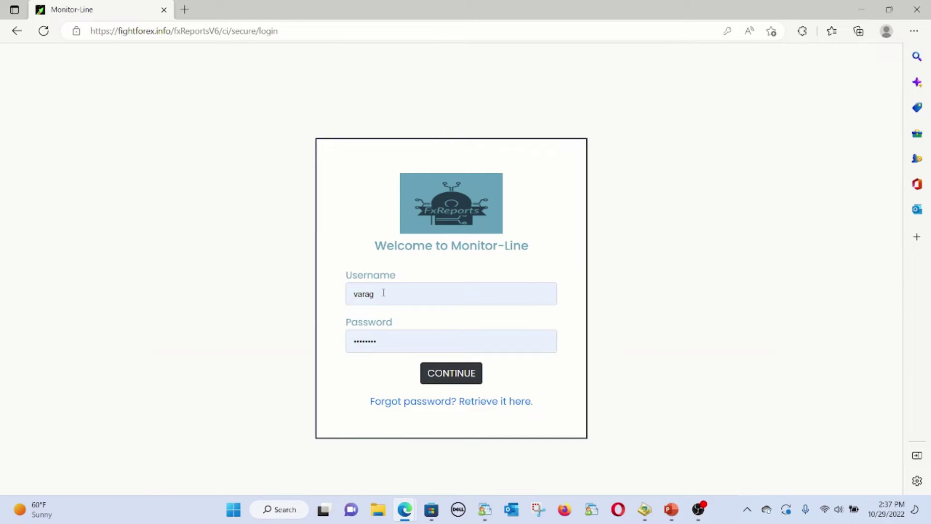
{"action": "double_click", "coordinate": [348, 293]}
{"action": "left_click", "coordinate": [261, 298]}
{"action": "left_click", "coordinate": [452, 373]}
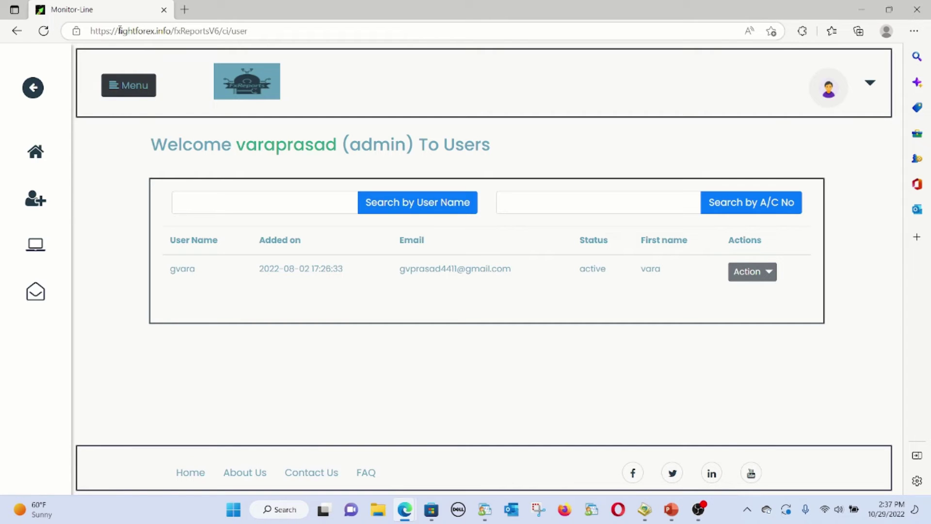
Go to the admin home Users page, then open the Add user form
{"action": "left_click_drag", "start_coordinate": [119, 30], "coordinate": [297, 28]}
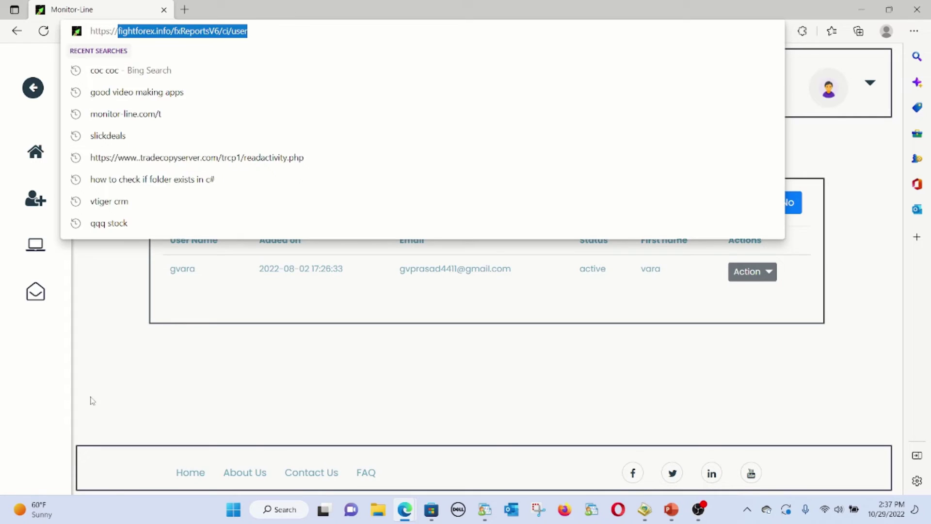
{"action": "left_click", "coordinate": [129, 373]}
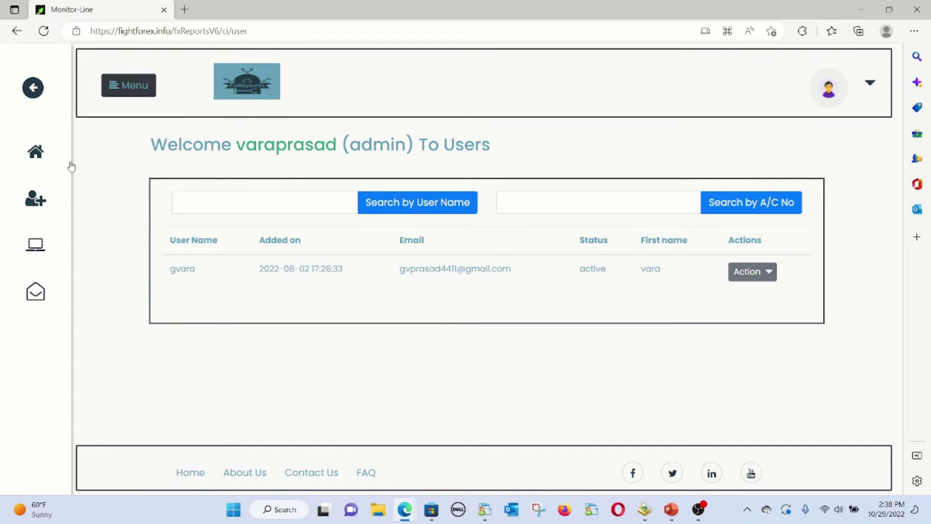
{"action": "left_click", "coordinate": [35, 152]}
{"action": "left_click_drag", "start_coordinate": [443, 147], "coordinate": [493, 153]}
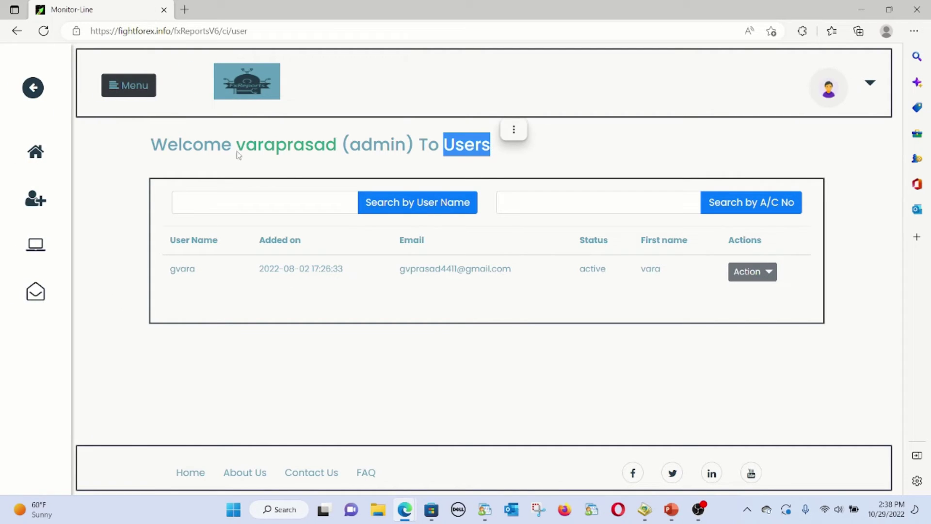
{"action": "left_click", "coordinate": [35, 199]}
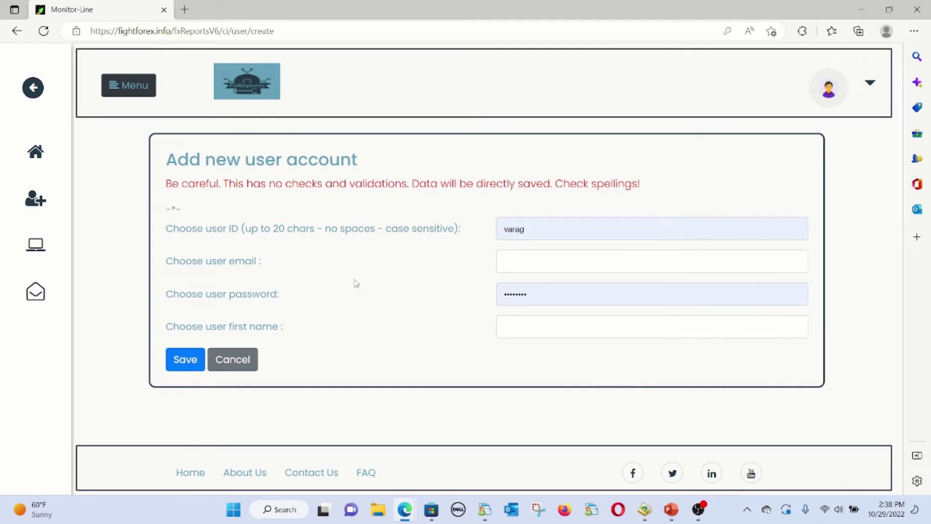
Check the Programs list, show the listed user's accounts, then return to Programs
{"action": "left_click", "coordinate": [35, 245]}
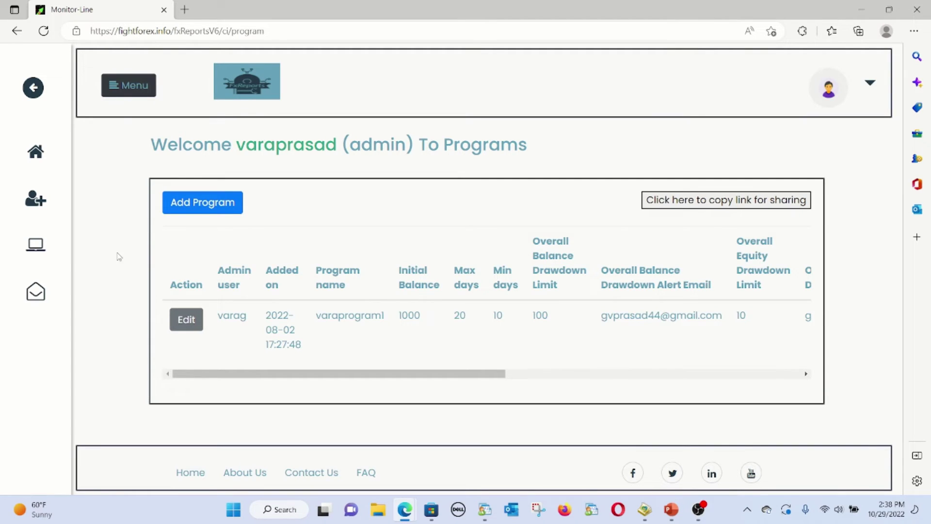
{"action": "left_click", "coordinate": [34, 159]}
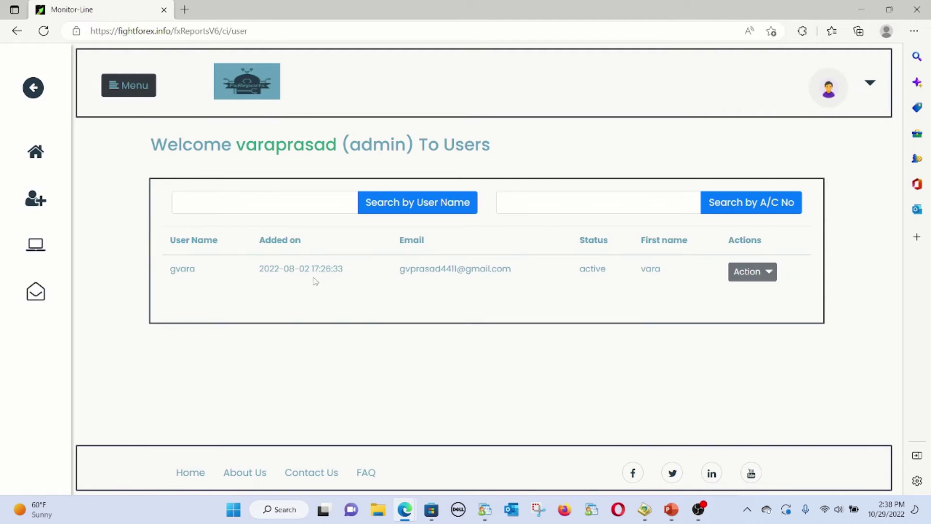
{"action": "left_click", "coordinate": [757, 276]}
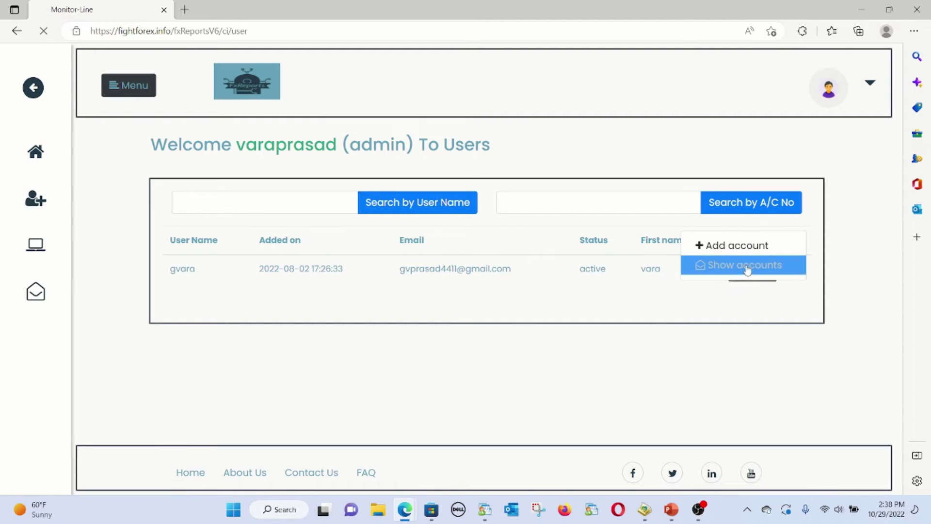
{"action": "left_click", "coordinate": [750, 267]}
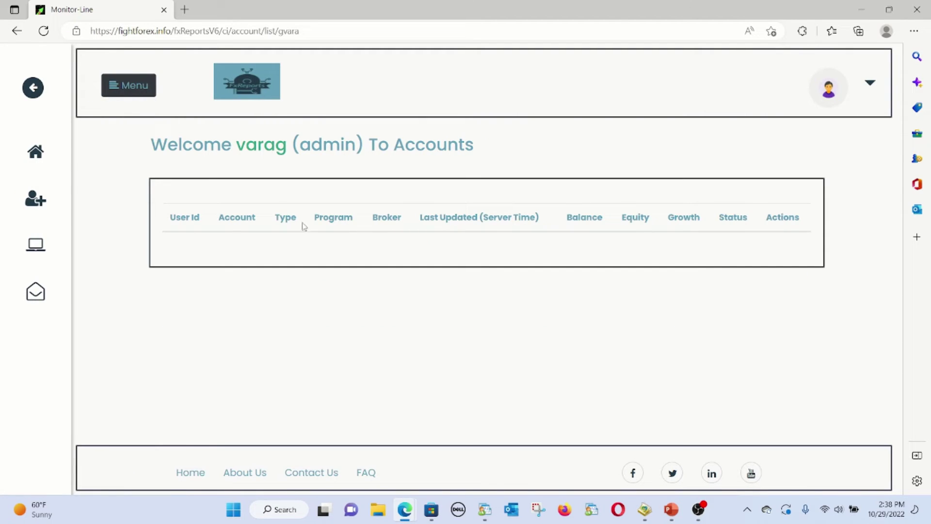
{"action": "left_click", "coordinate": [53, 245]}
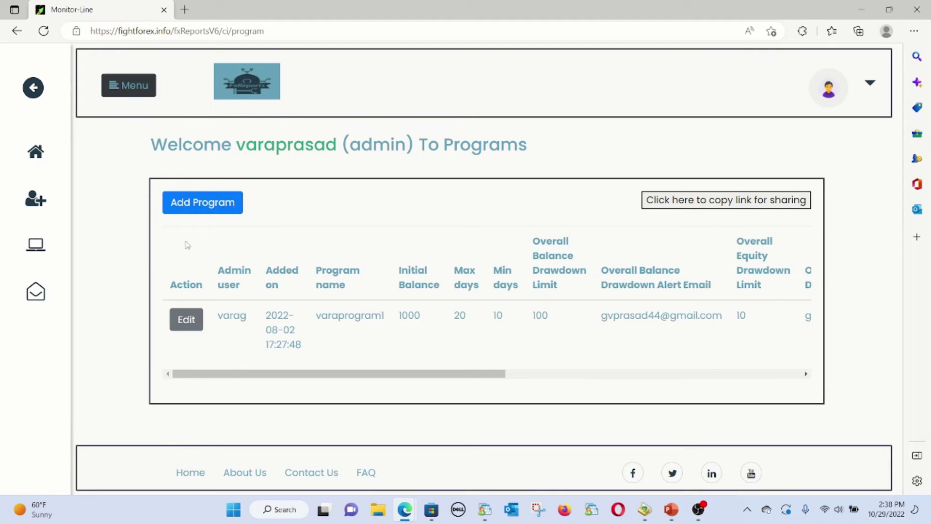
{"action": "key", "text": "alt+Tab"}
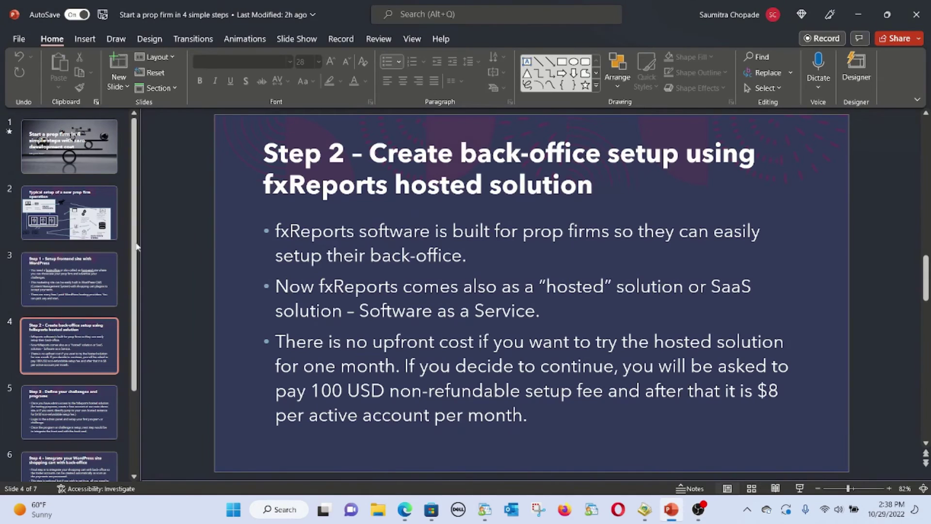
{"action": "left_click", "coordinate": [97, 283]}
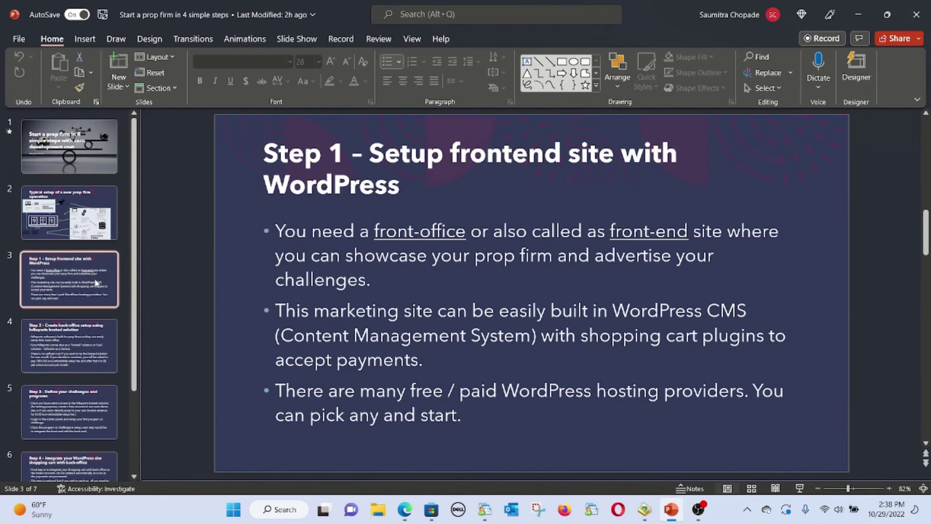
{"action": "left_click", "coordinate": [405, 509]}
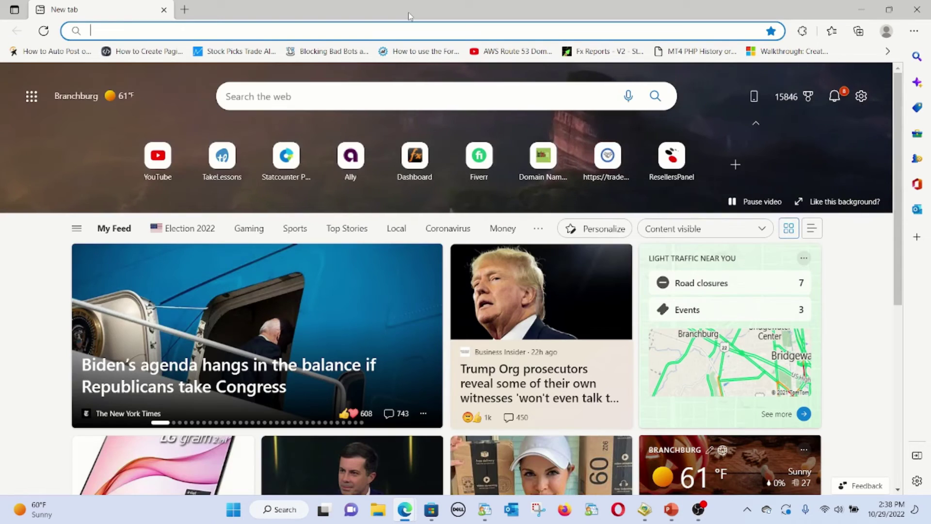
{"action": "type", "text": "monitor-line.com/testwp"}
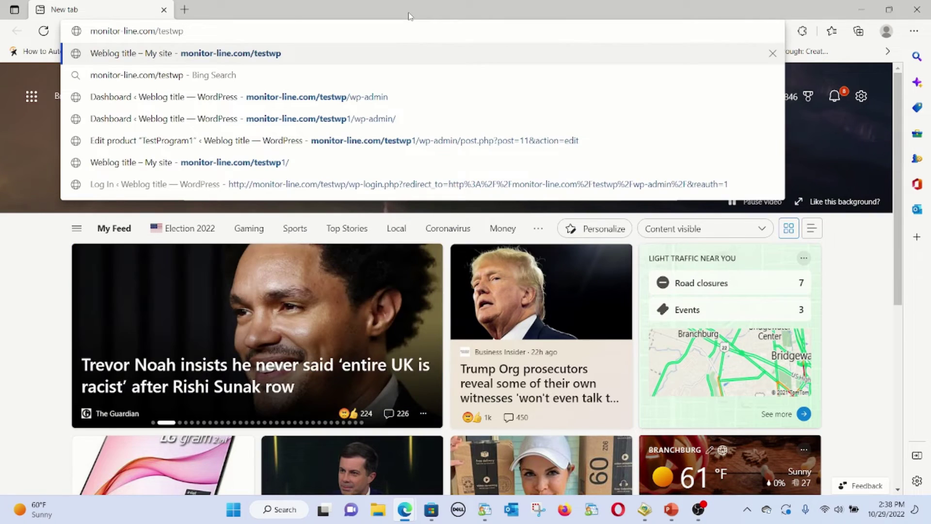
{"action": "type", "text": "2"}
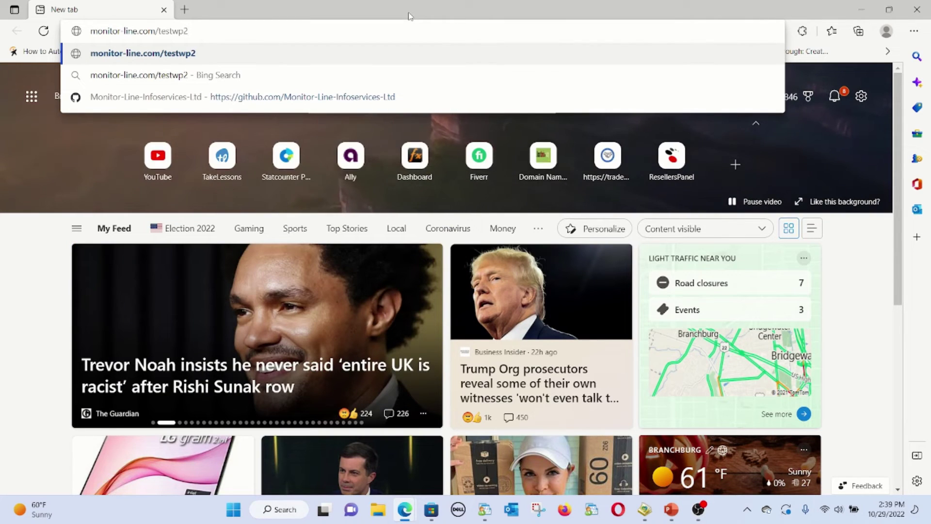
{"action": "key", "text": "Return"}
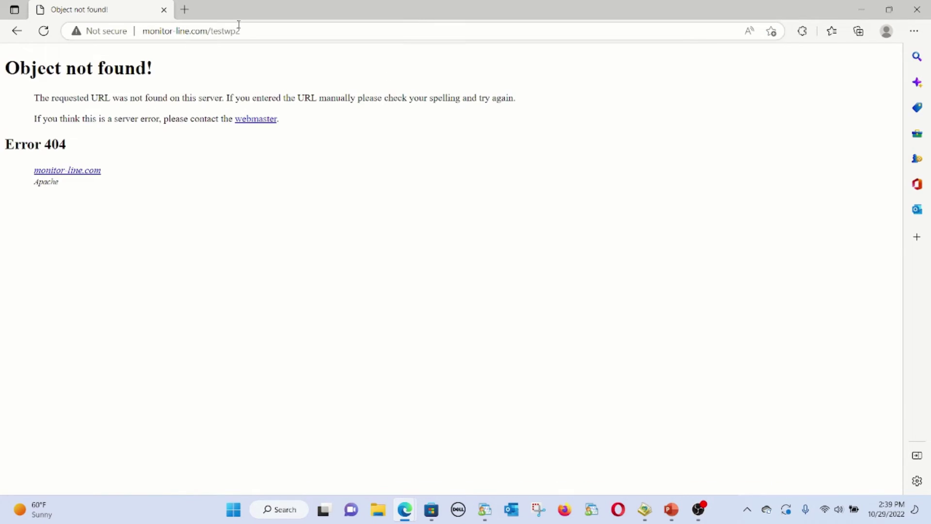
{"action": "left_click", "coordinate": [239, 25]}
{"action": "left_click", "coordinate": [238, 31]}
{"action": "double_click", "coordinate": [262, 30]}
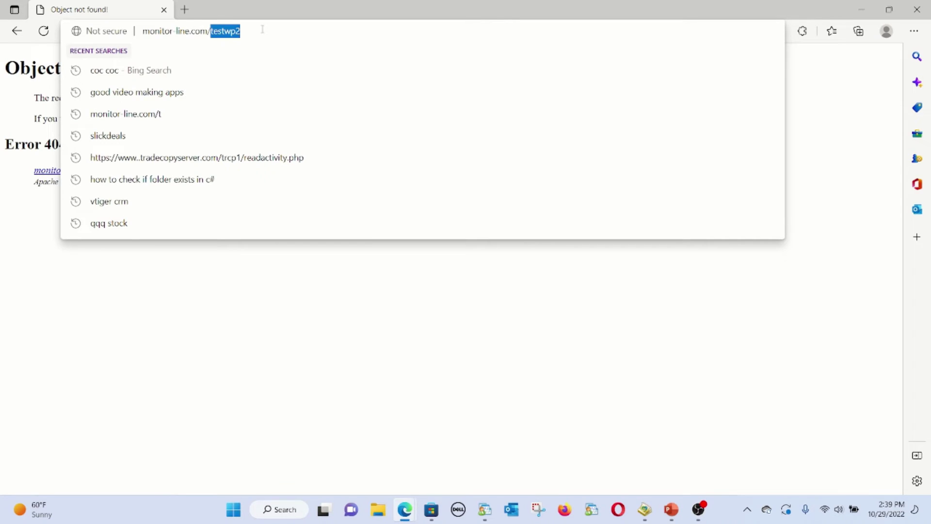
{"action": "left_click", "coordinate": [263, 29]}
{"action": "key", "text": "BackSpace"}
{"action": "type", "text": "1/wp-admin/"}
{"action": "key", "text": "Return"}
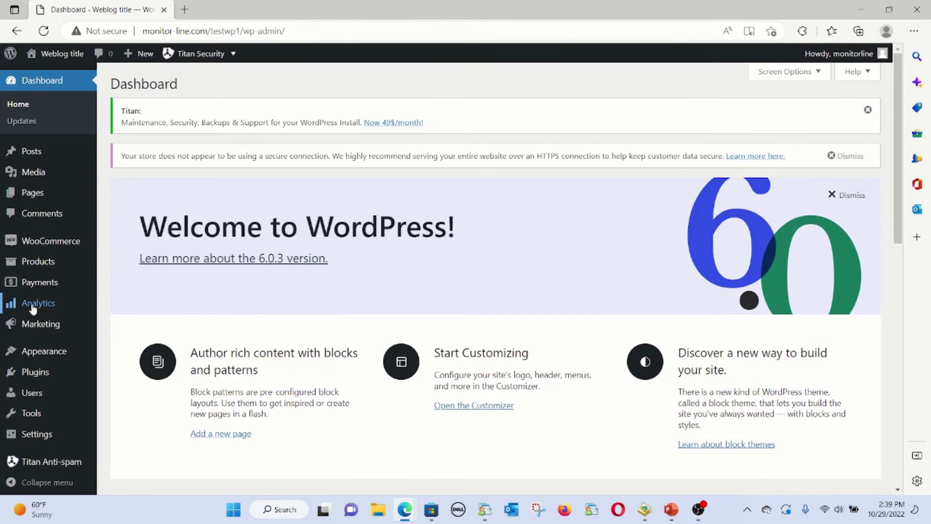
{"action": "mouse_move", "coordinate": [38, 263]}
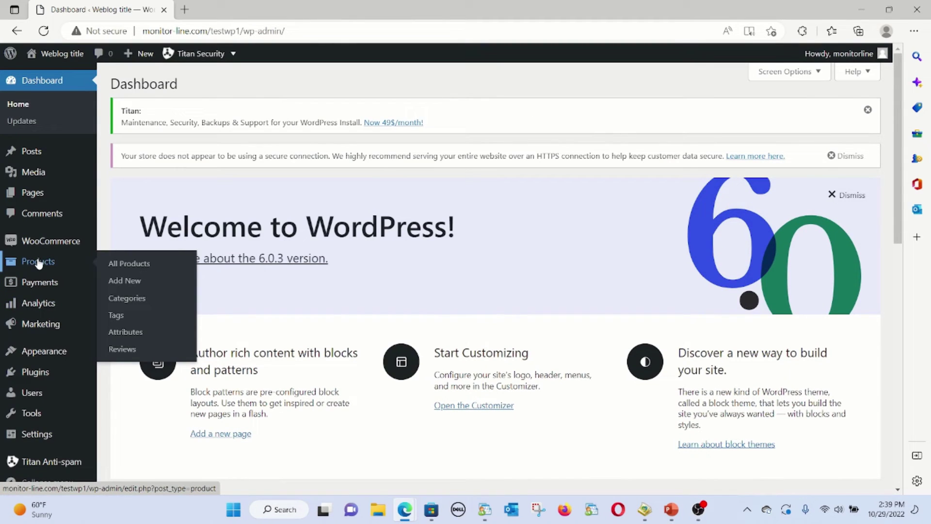
{"action": "left_click", "coordinate": [123, 269]}
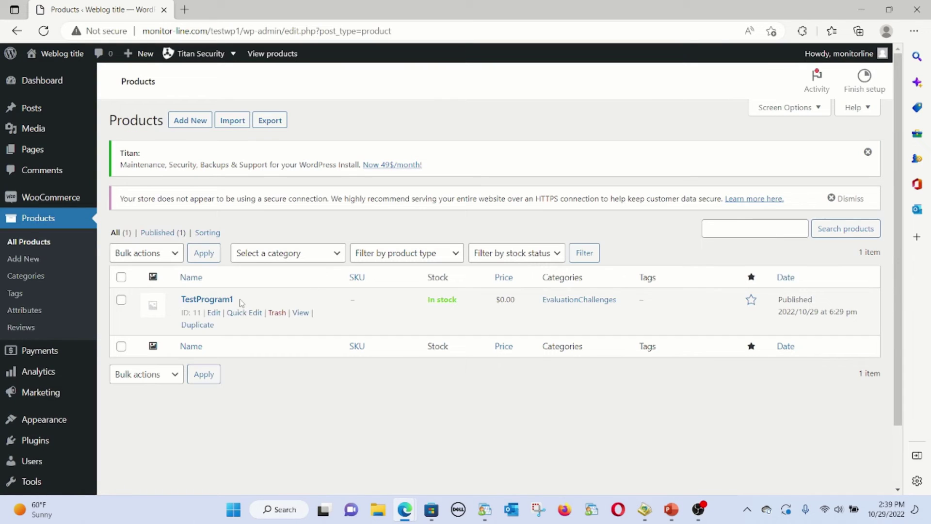
{"action": "left_click_drag", "start_coordinate": [241, 303], "coordinate": [181, 301]}
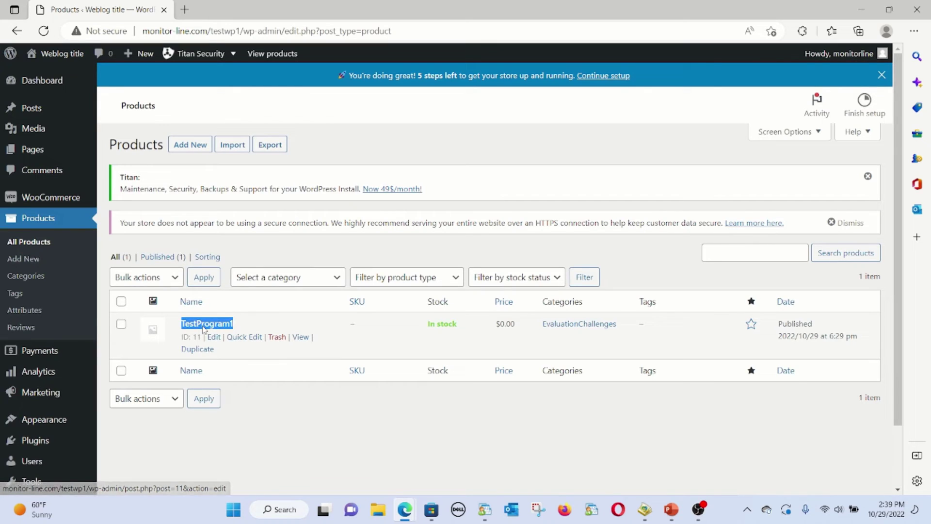
{"action": "key", "text": "alt+Tab"}
{"action": "key", "text": "Tab"}
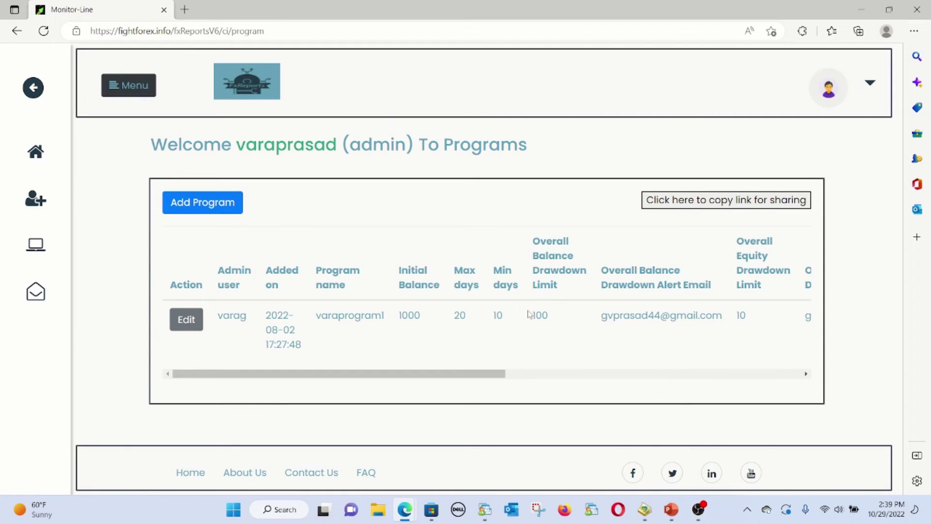
Start a new program TestProgram1 with 10000 initial balance, 30 max days and company alert email
{"action": "left_click", "coordinate": [193, 212]}
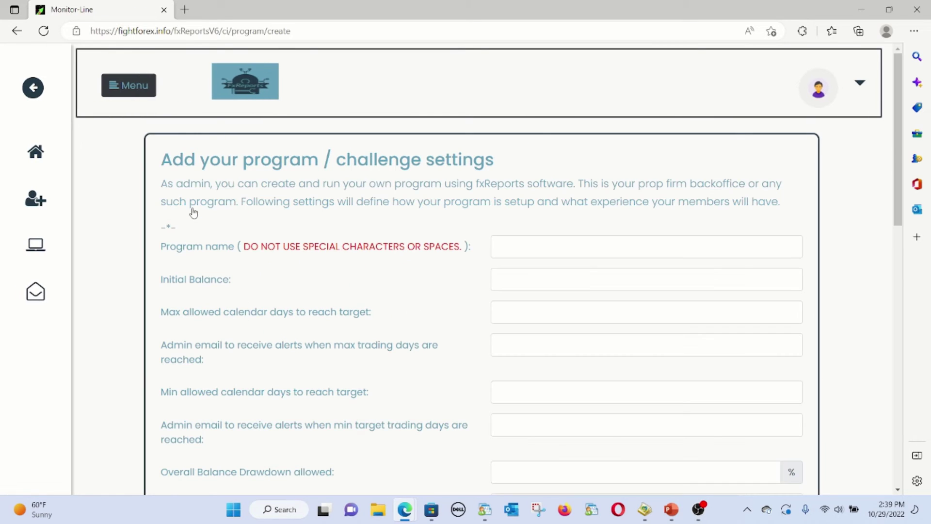
{"action": "left_click", "coordinate": [576, 239]}
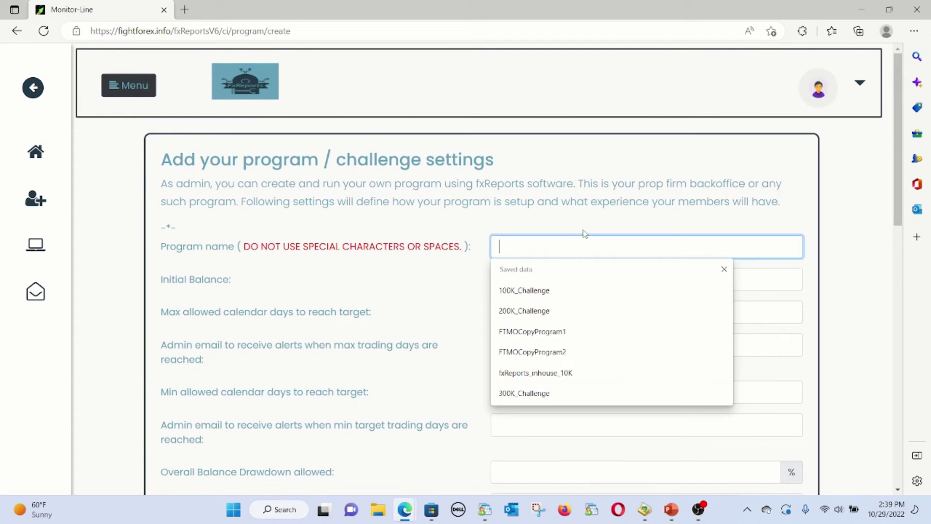
{"action": "type", "text": "TestProgram1"}
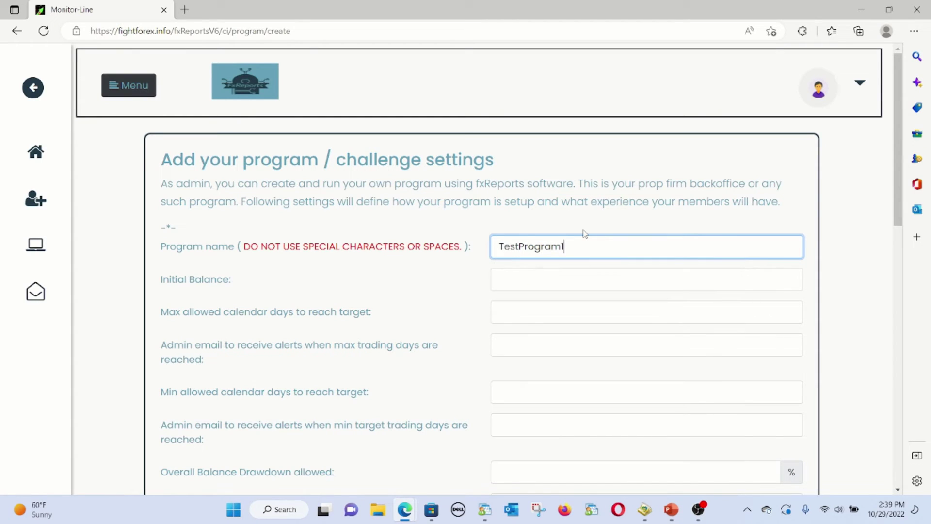
{"action": "key", "text": "Tab"}
{"action": "type", "text": "1000"}
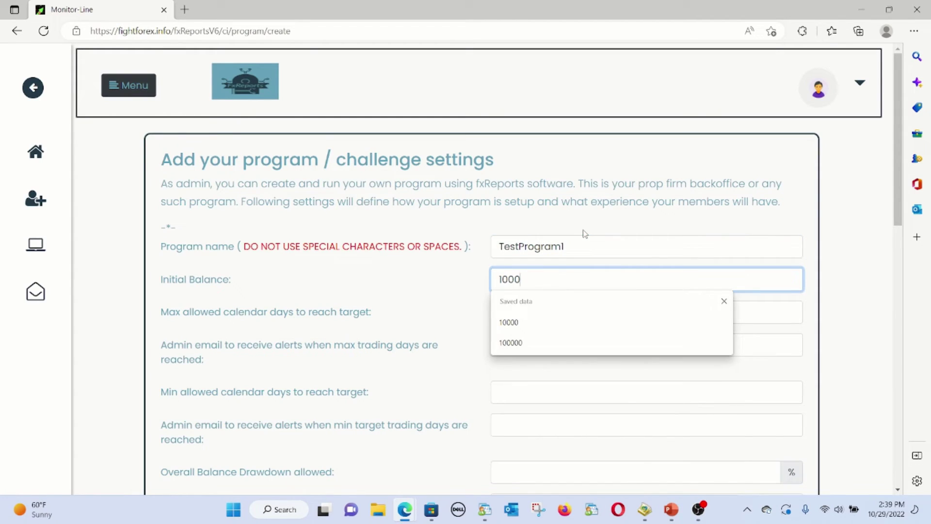
{"action": "type", "text": "0"}
{"action": "key", "text": "Tab"}
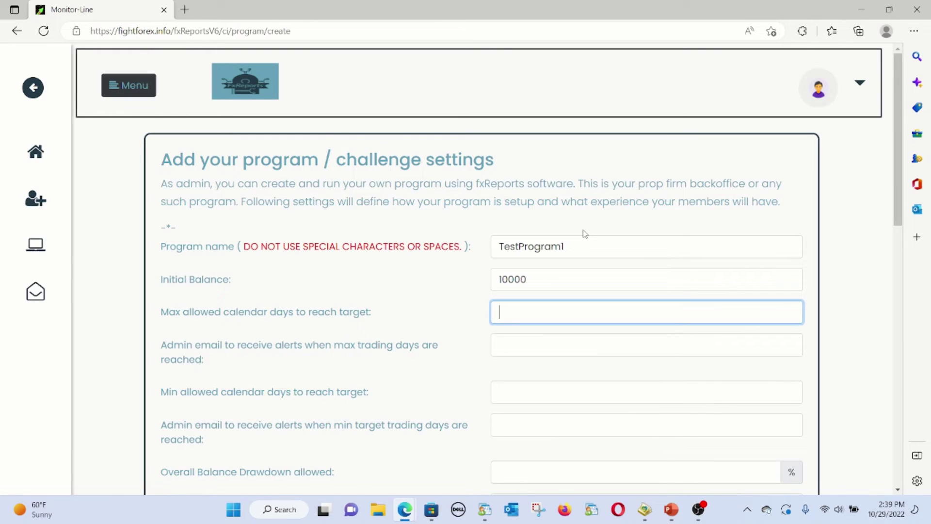
{"action": "type", "text": "30"}
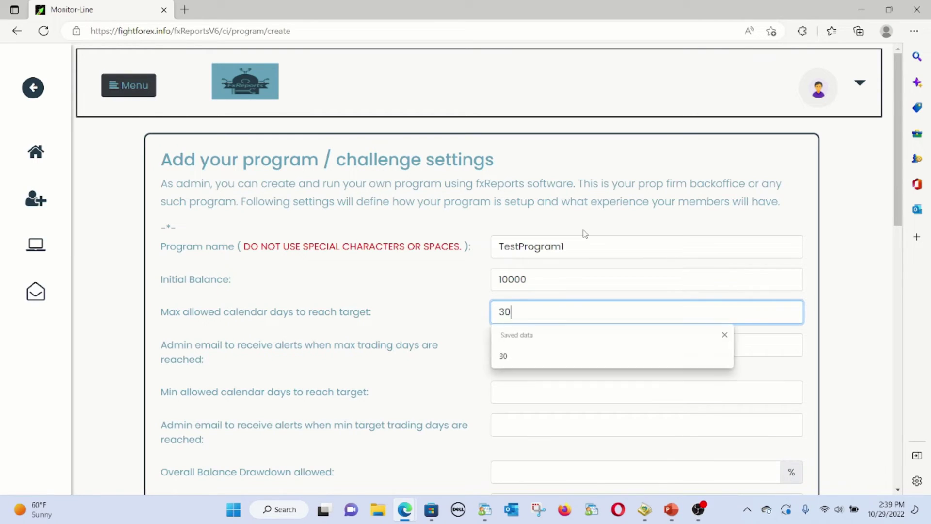
{"action": "key", "text": "Tab"}
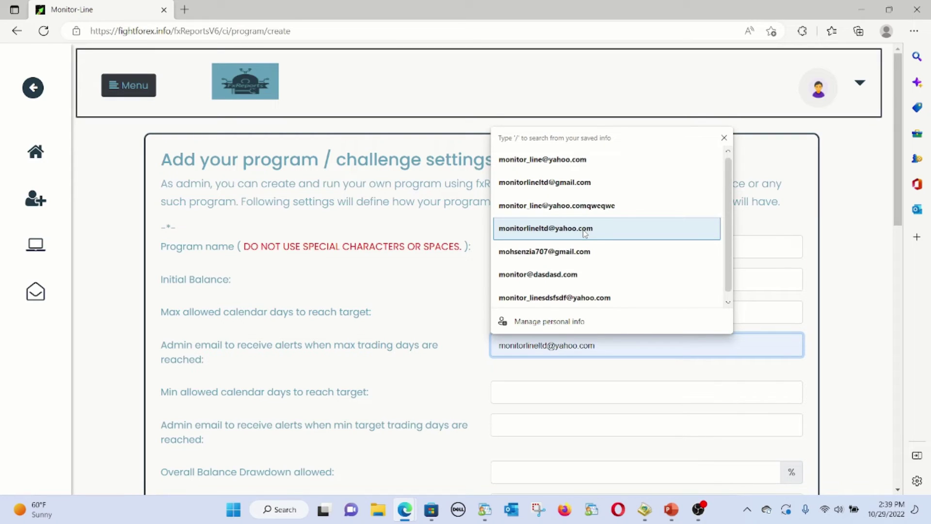
{"action": "key", "text": "Escape"}
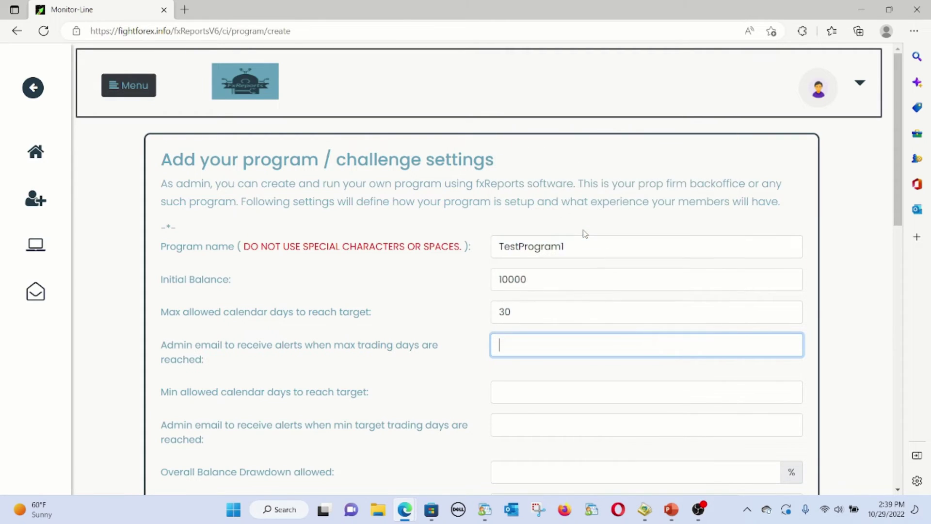
{"action": "type", "text": "company"}
{"action": "key", "text": "Down"}
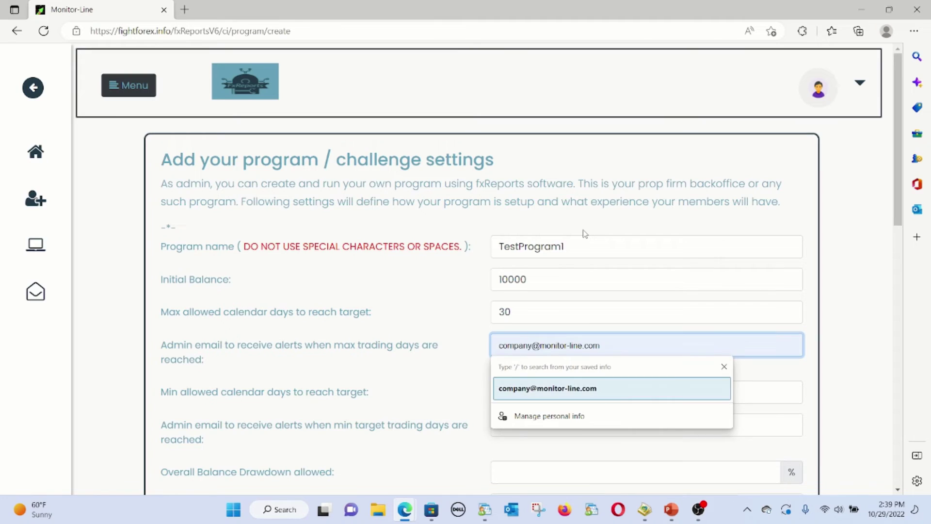
{"action": "key", "text": "Return"}
Set 5 minimum days and 5% overall balance drawdown, each with the company alert email
{"action": "scroll", "coordinate": [591, 294], "scroll_direction": "down", "scroll_amount": 2}
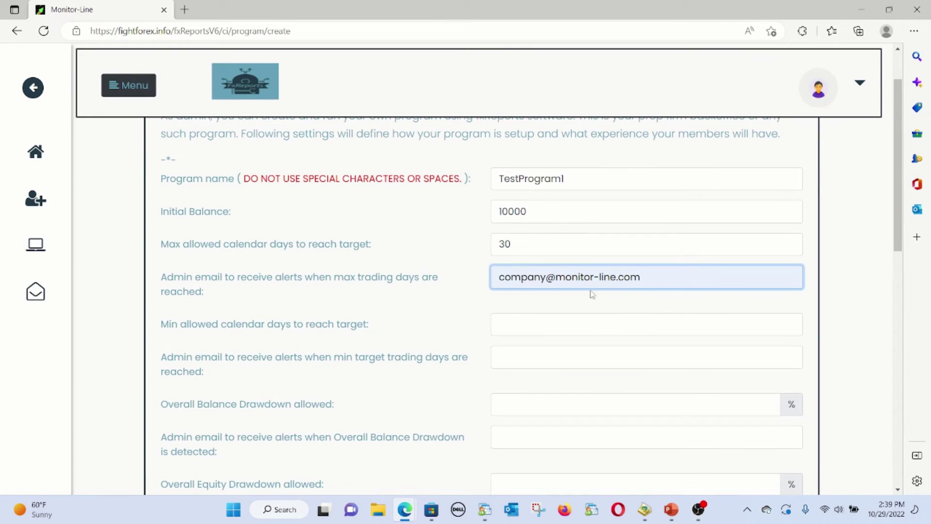
{"action": "left_click", "coordinate": [517, 328]}
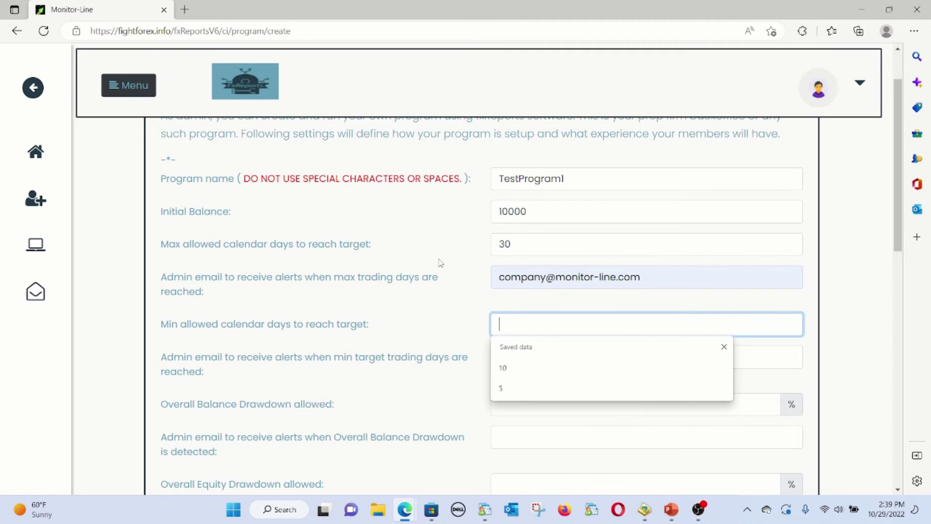
{"action": "type", "text": "5"}
{"action": "key", "text": "Tab"}
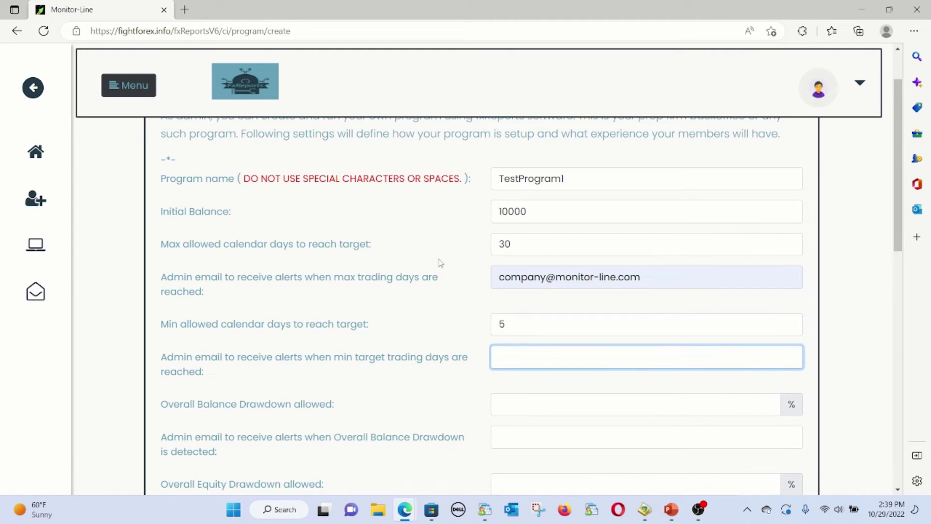
{"action": "type", "text": "comp"}
{"action": "key", "text": "Down"}
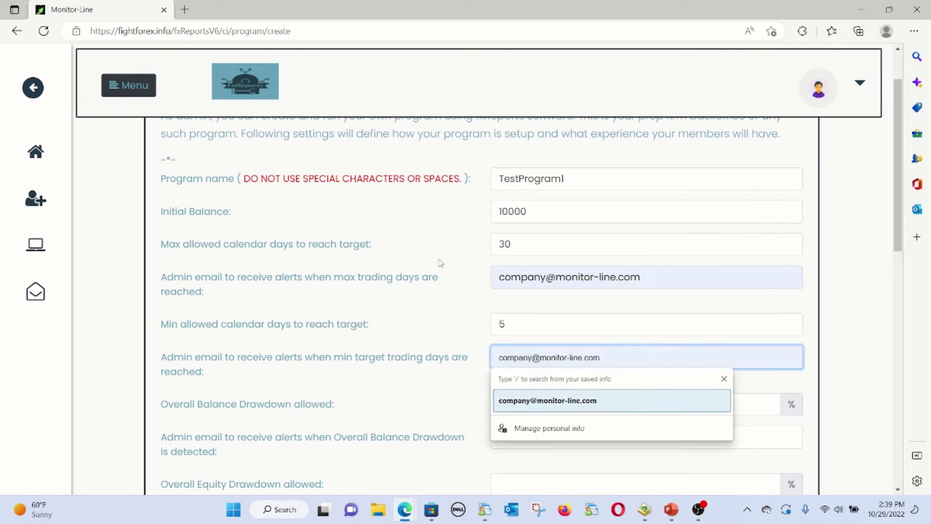
{"action": "key", "text": "Return"}
{"action": "key", "text": "Tab"}
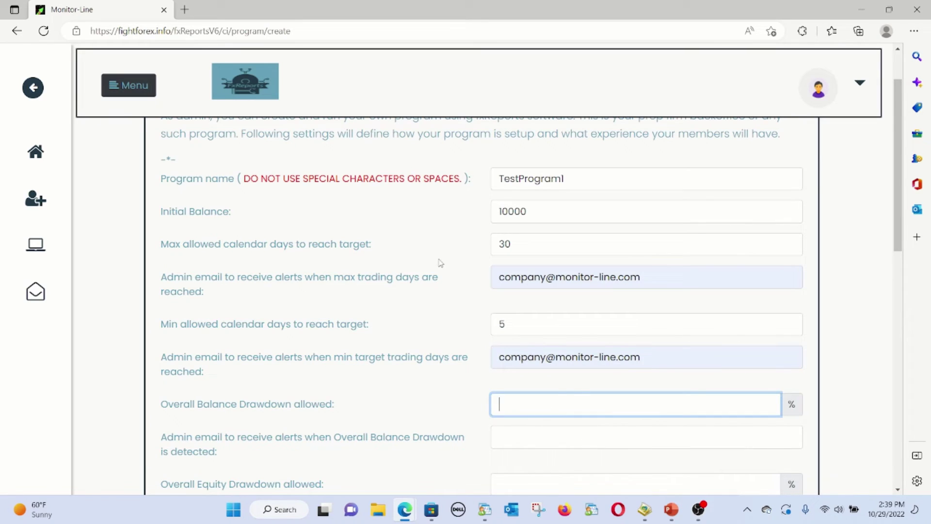
{"action": "type", "text": "5"}
{"action": "key", "text": "Tab"}
{"action": "type", "text": "comp"}
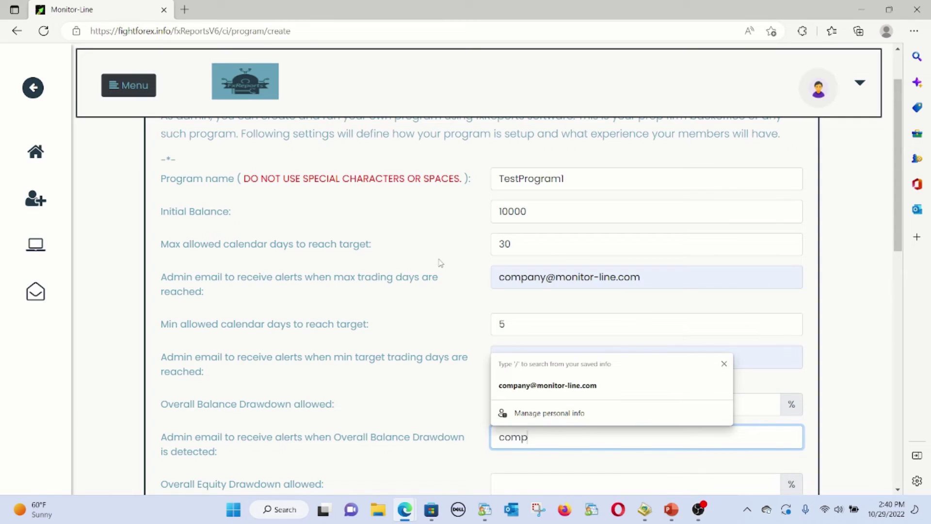
{"action": "key", "text": "Down"}
{"action": "key", "text": "Return"}
Set 5% equity drawdown, 3% daily drawdown with floating PL Yes, plus company alert emails
{"action": "key", "text": "Tab"}
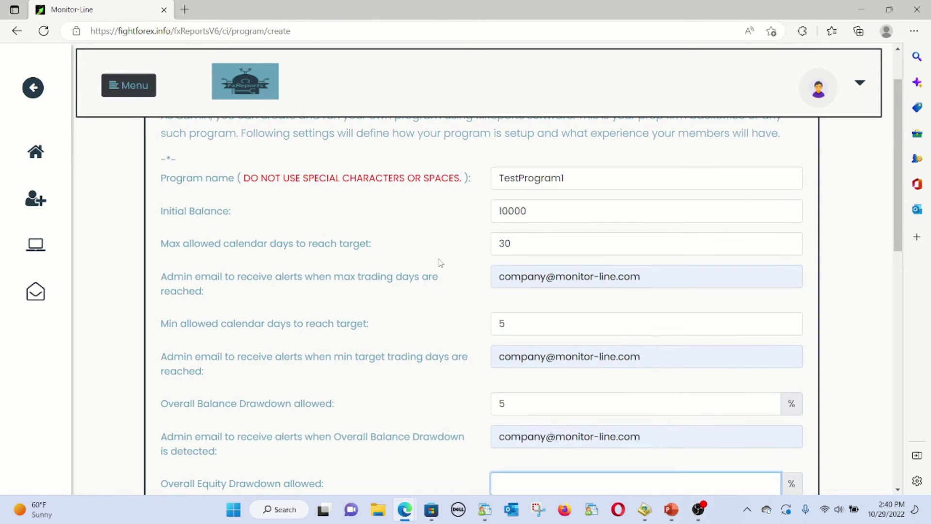
{"action": "type", "text": "5"}
{"action": "key", "text": "Tab"}
{"action": "type", "text": "com"}
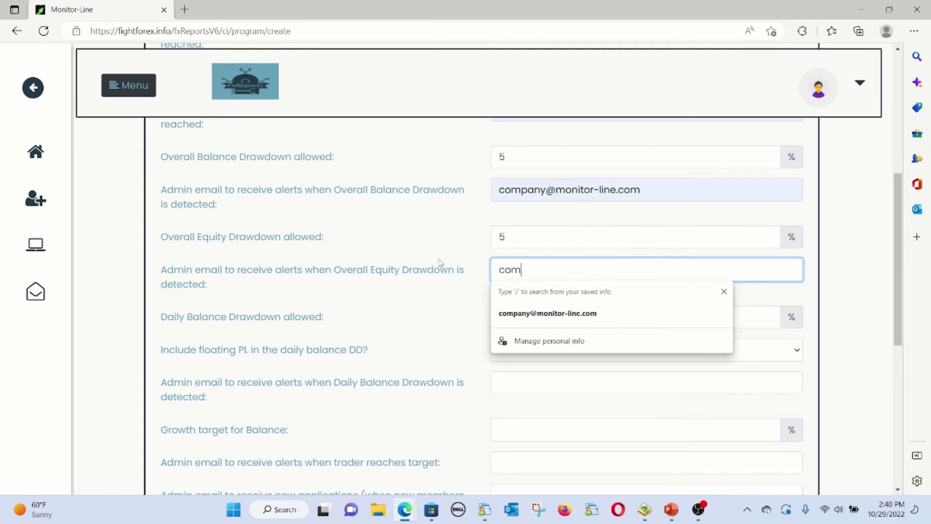
{"action": "key", "text": "Down"}
{"action": "key", "text": "Return"}
{"action": "key", "text": "Tab"}
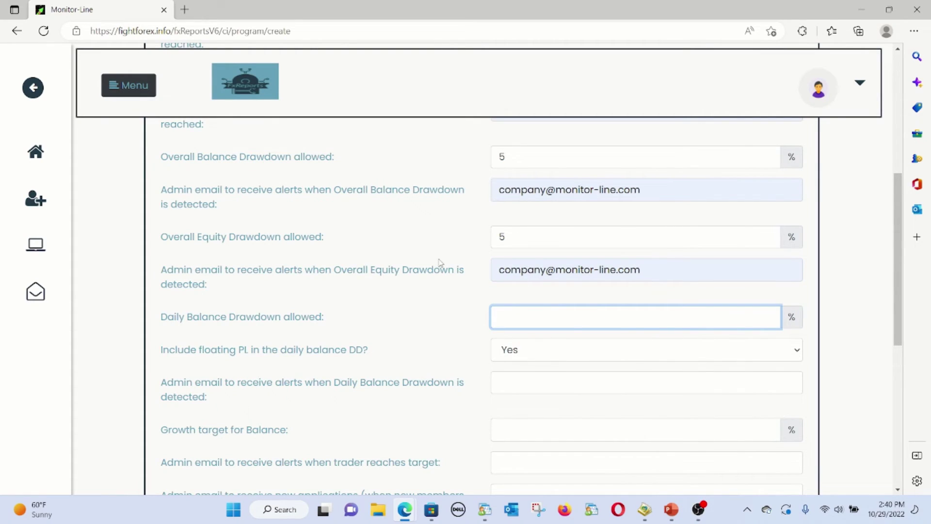
{"action": "type", "text": "3"}
{"action": "key", "text": "Tab"}
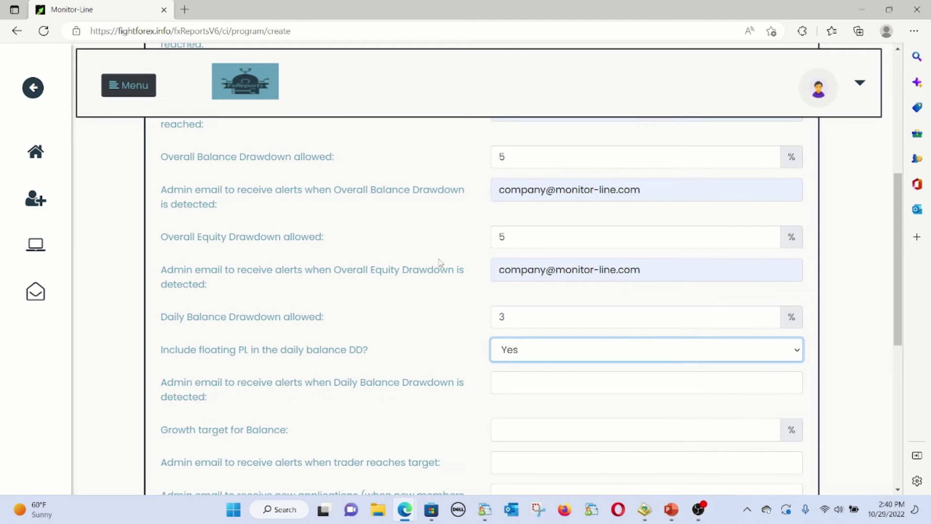
{"action": "left_click", "coordinate": [542, 359]}
{"action": "left_click", "coordinate": [542, 359]}
{"action": "left_click", "coordinate": [541, 387]}
{"action": "type", "text": "com"}
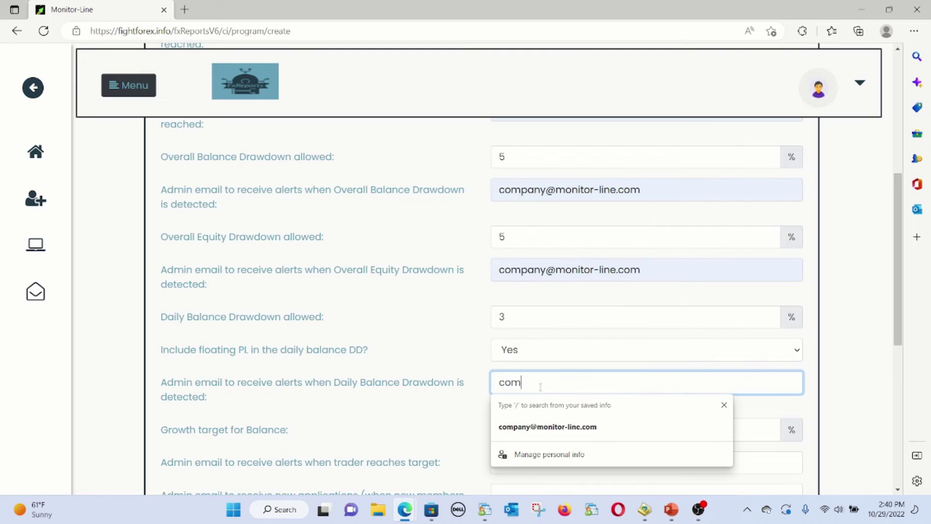
{"action": "key", "text": "Down"}
{"action": "key", "text": "Return"}
{"action": "key", "text": "Return"}
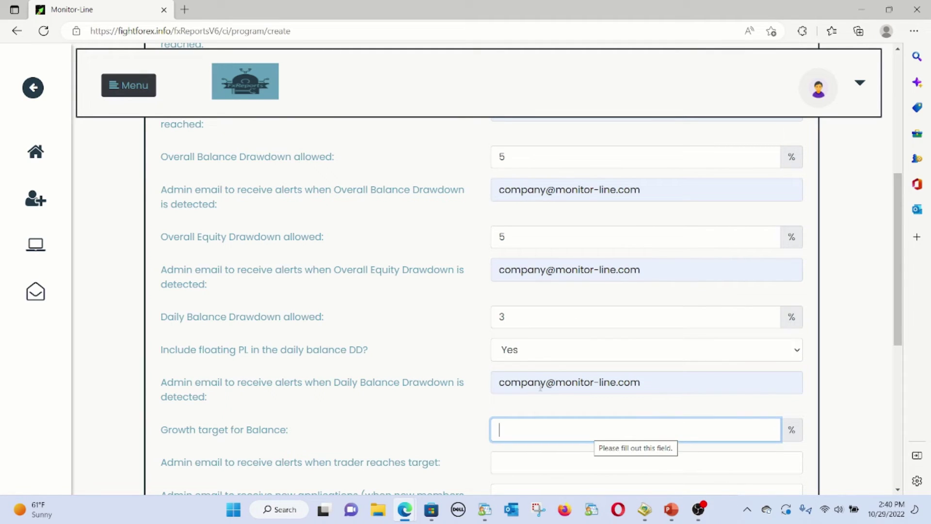
Set a 10% growth target with company emails for target-reached and new applications alerts
{"action": "type", "text": "10"}
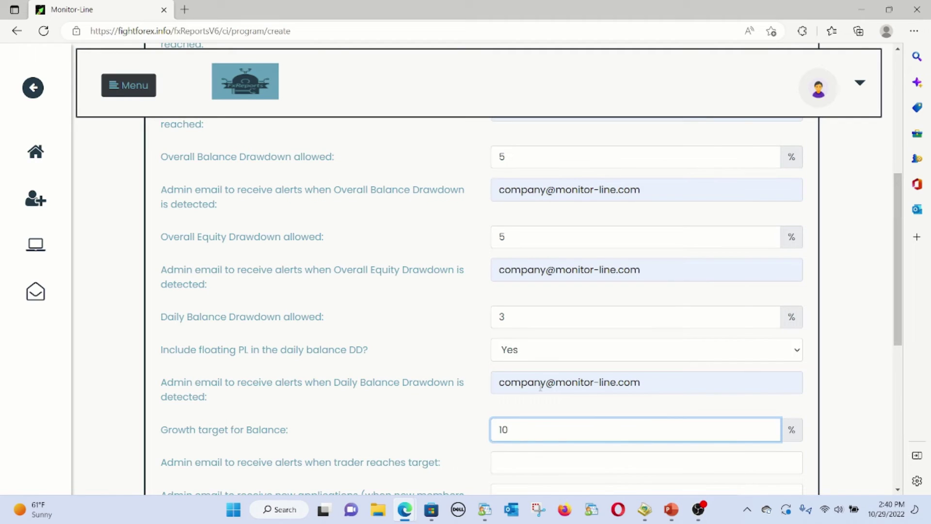
{"action": "key", "text": "Tab"}
{"action": "type", "text": "com"}
{"action": "key", "text": "Down"}
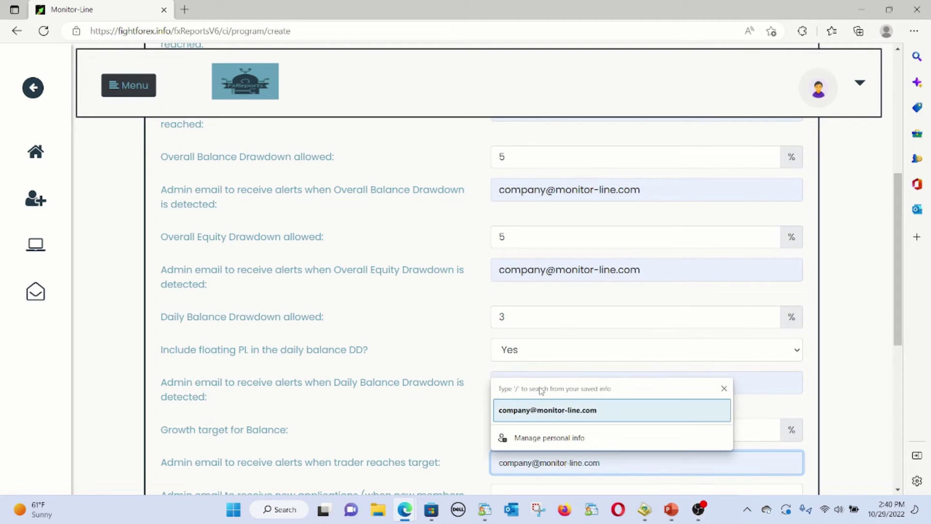
{"action": "key", "text": "Return"}
{"action": "key", "text": "Tab"}
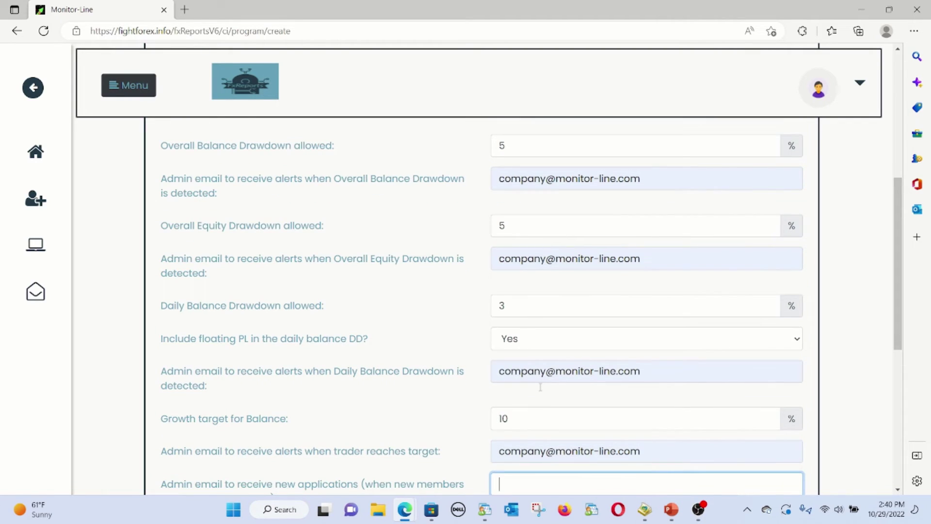
{"action": "type", "text": "comp"}
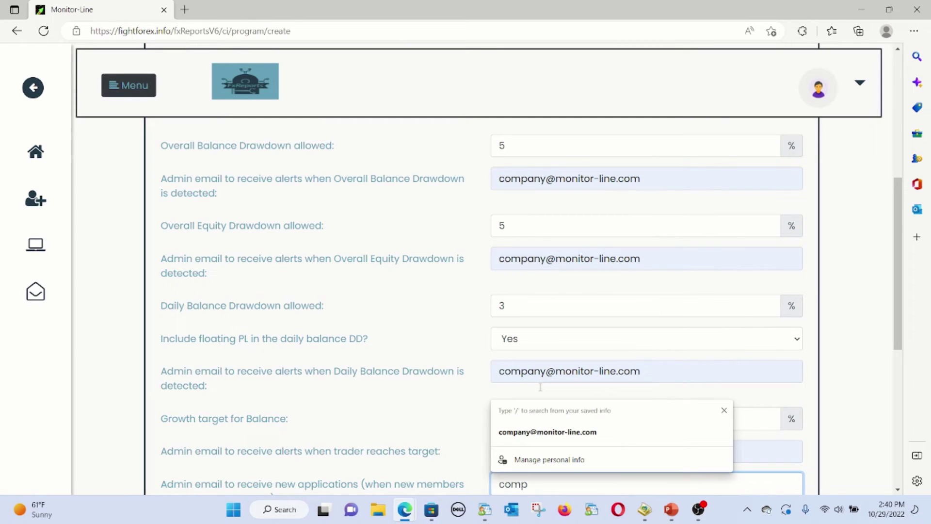
{"action": "key", "text": "Down"}
{"action": "key", "text": "Return"}
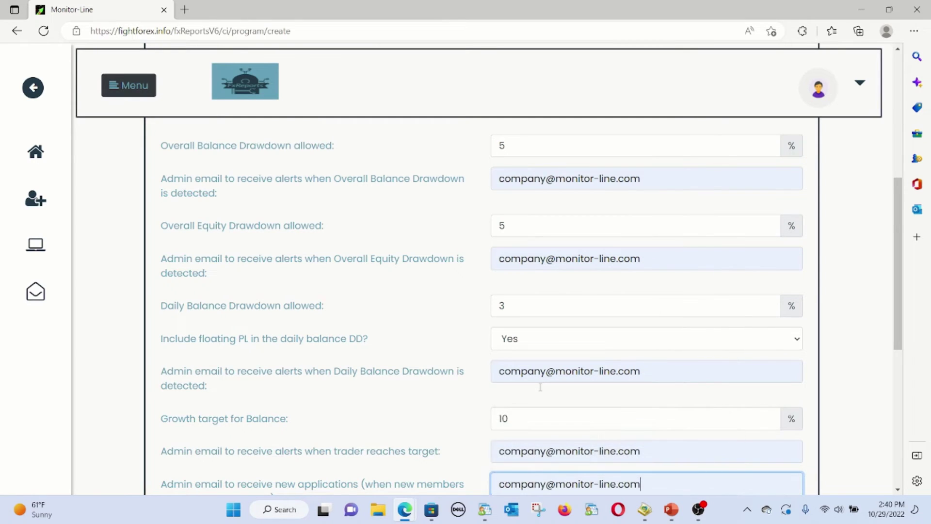
{"action": "scroll", "coordinate": [301, 307], "scroll_direction": "down", "scroll_amount": 3}
{"action": "key", "text": "alt+Tab"}
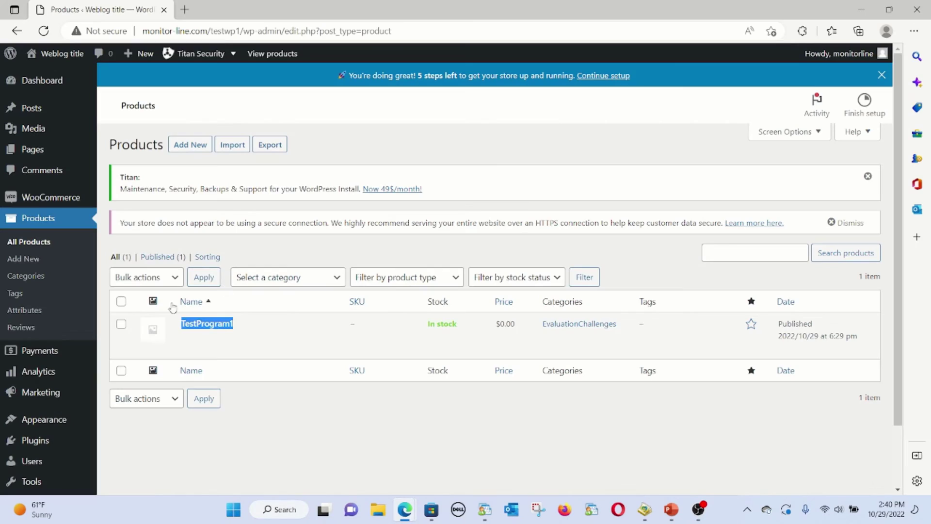
{"action": "mouse_move", "coordinate": [214, 325]}
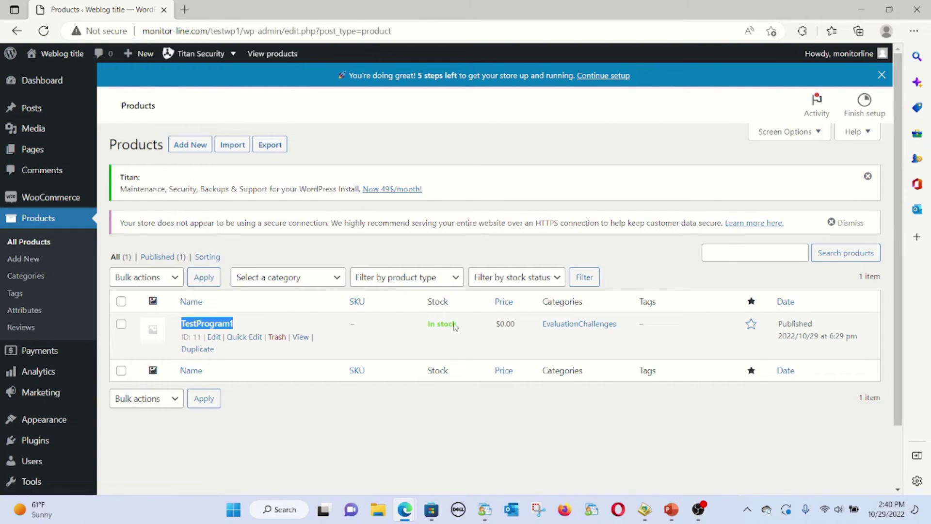
{"action": "left_click_drag", "start_coordinate": [497, 325], "coordinate": [533, 326]}
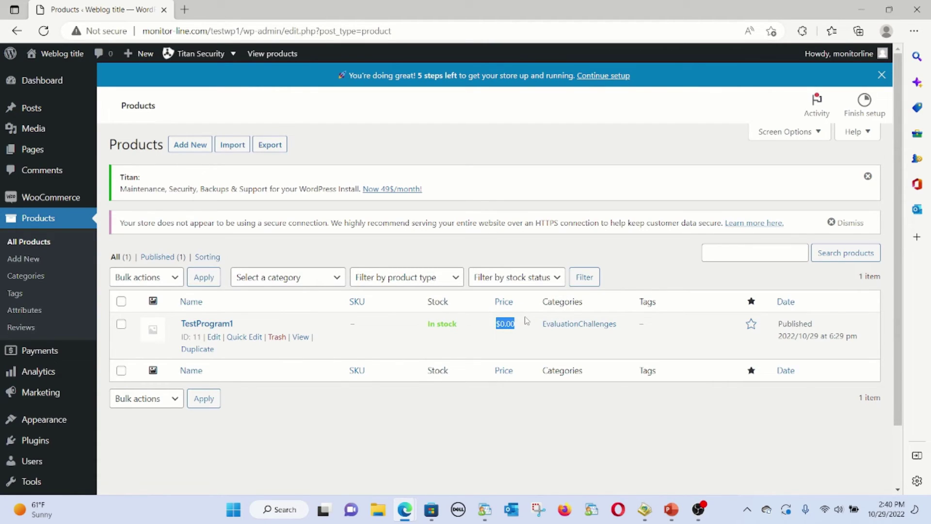
{"action": "key", "text": "alt+Tab"}
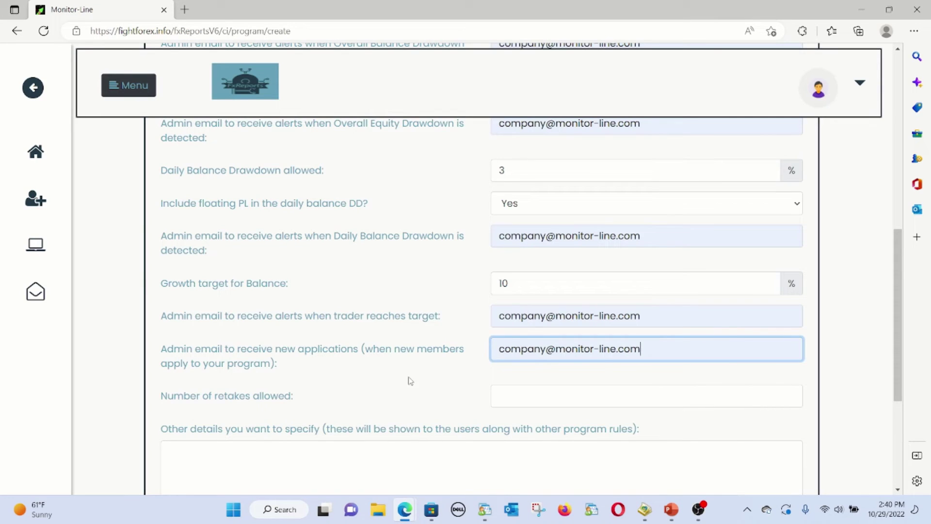
Allow 2 retakes, add 'This is a test program' as other details, and save TestProgram1
{"action": "left_click", "coordinate": [500, 393]}
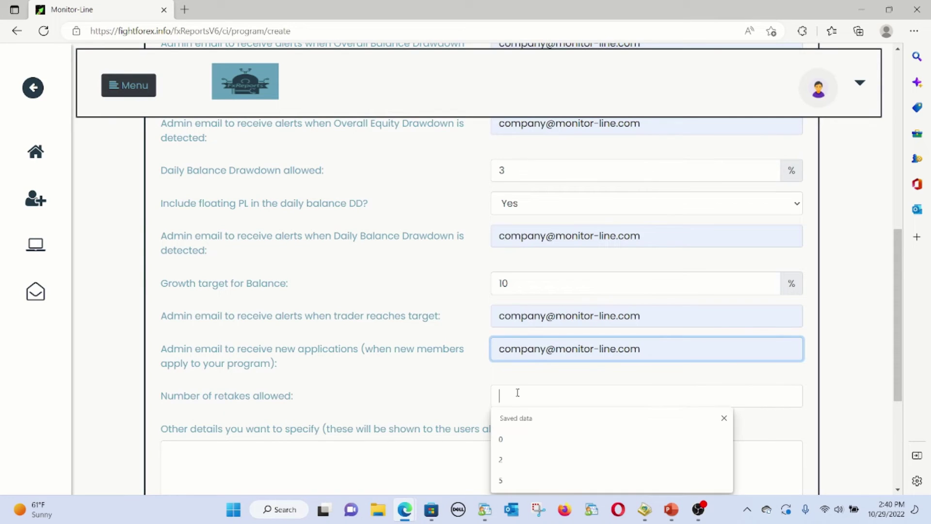
{"action": "left_click", "coordinate": [503, 459]}
{"action": "left_click", "coordinate": [378, 453]}
{"action": "type", "text": "This is"}
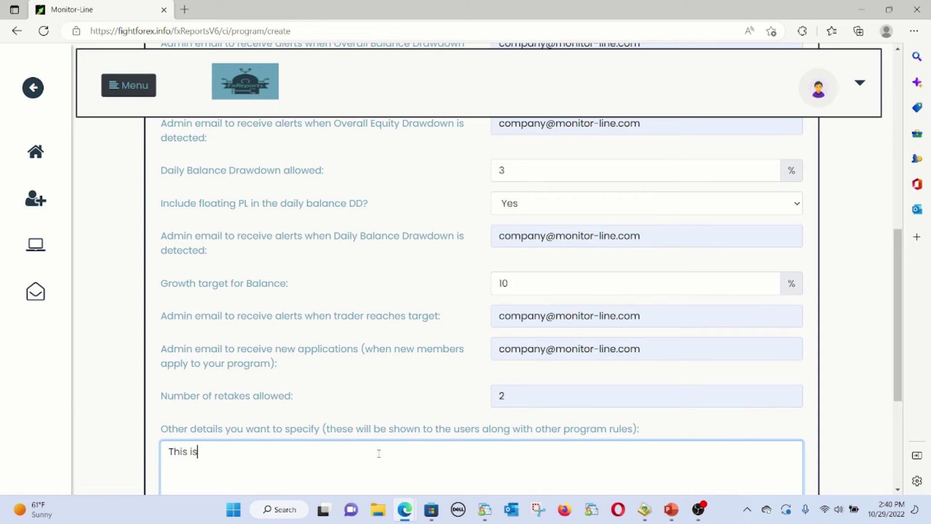
{"action": "type", "text": " a test program"}
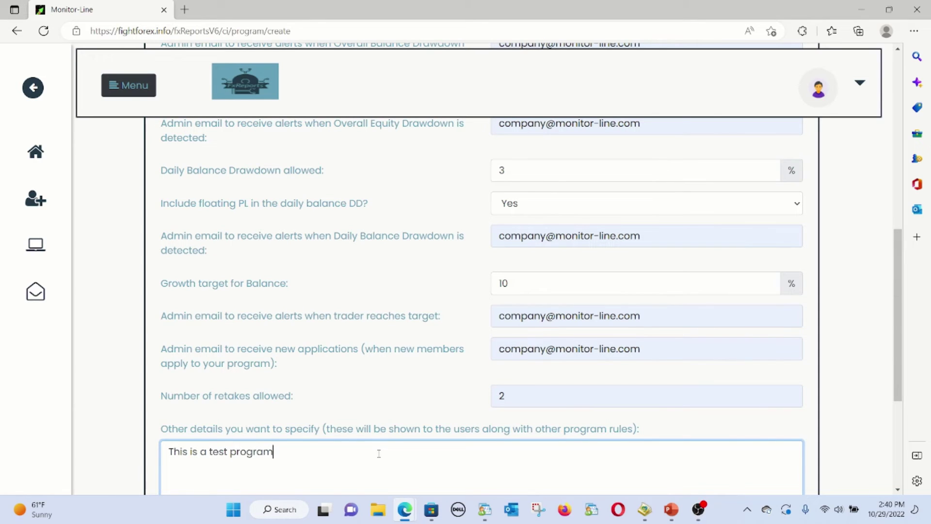
{"action": "scroll", "coordinate": [278, 446], "scroll_direction": "down", "scroll_amount": 5}
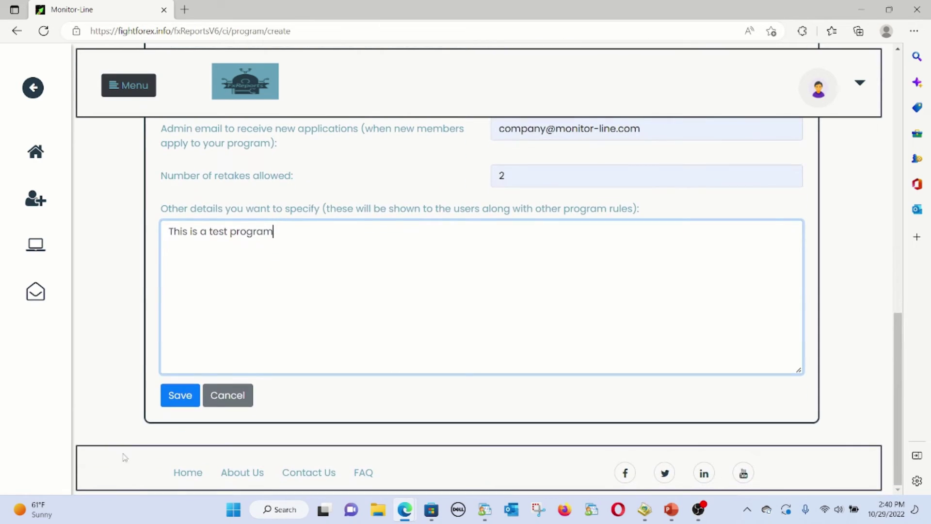
{"action": "left_click", "coordinate": [178, 397]}
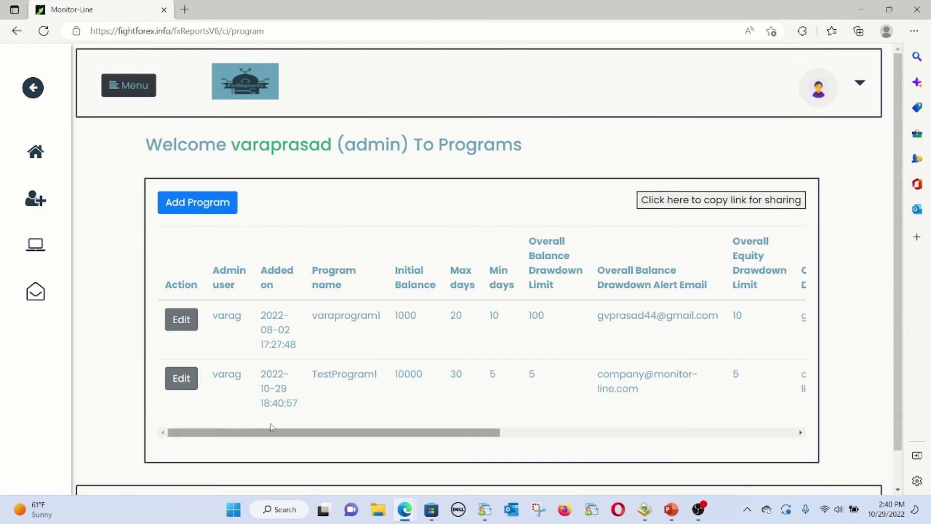
{"action": "left_click_drag", "start_coordinate": [314, 375], "coordinate": [395, 378]}
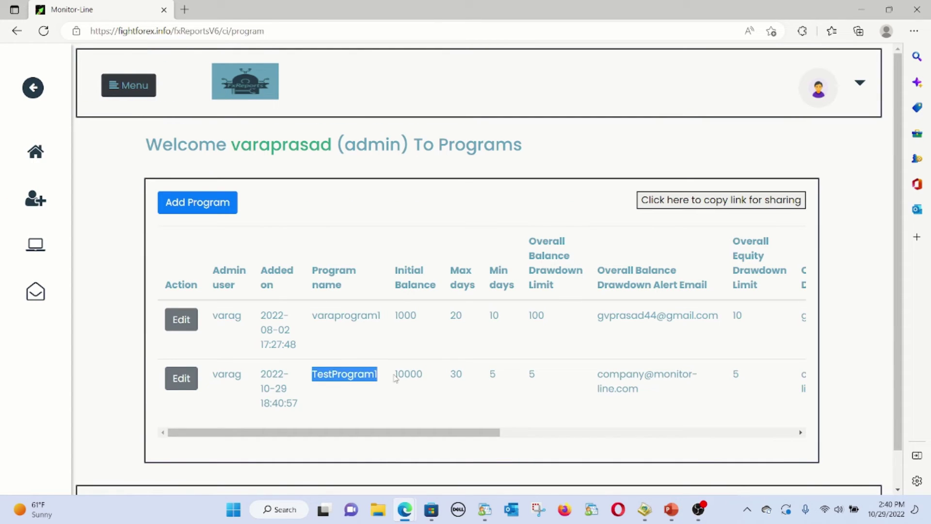
{"action": "key", "text": "alt+Tab"}
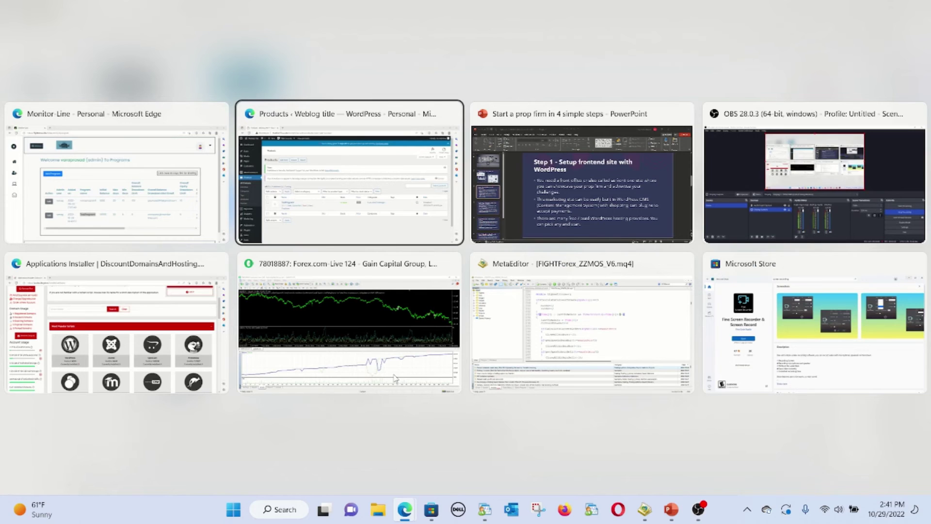
Switch between the PowerPoint slides and the fxReports programs list, ending back in PowerPoint
{"action": "key", "text": "alt+Tab"}
{"action": "scroll", "coordinate": [187, 436], "scroll_direction": "down", "scroll_amount": 1}
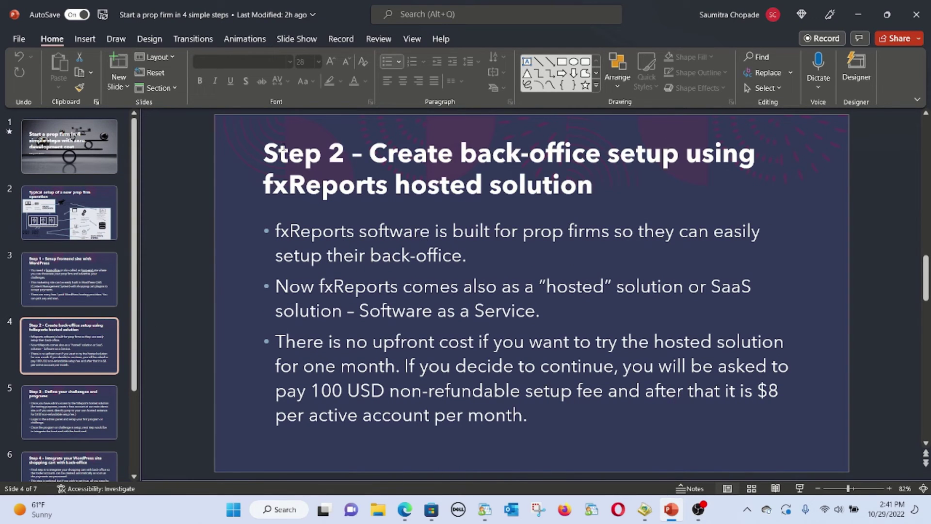
{"action": "key", "text": "alt+Tab"}
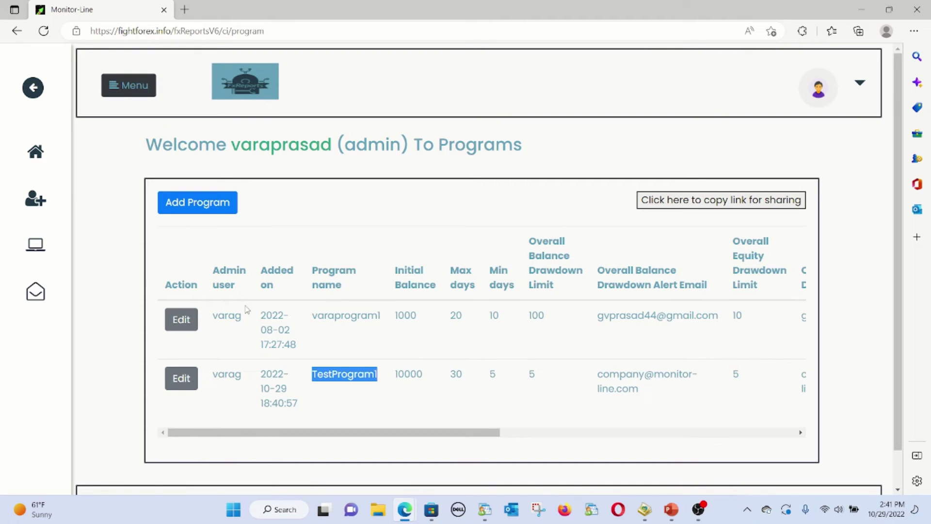
{"action": "key", "text": "alt+Tab"}
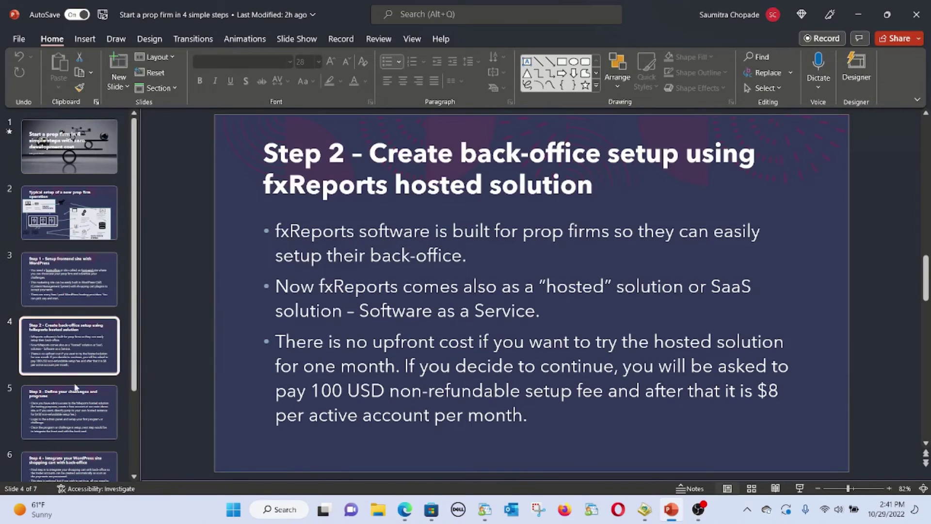
Step through the slides to slide 6, 'Step 4 – Integrate your WordPress site shopping cart with back-office'
{"action": "left_click", "coordinate": [116, 386]}
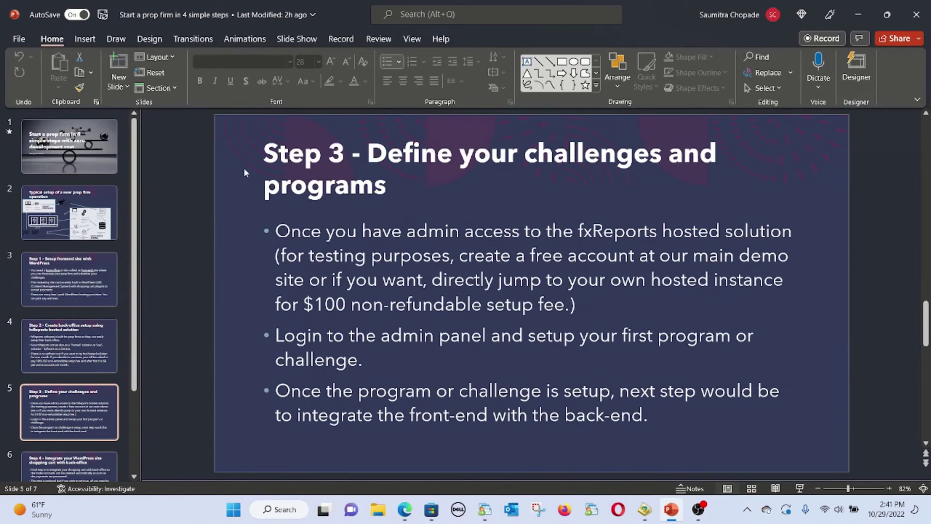
{"action": "left_click", "coordinate": [24, 348]}
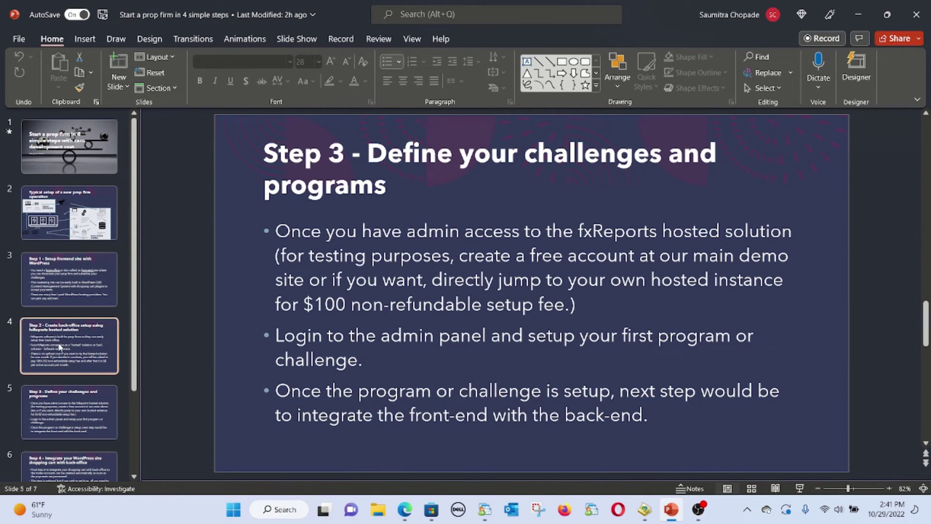
{"action": "key", "text": "Down"}
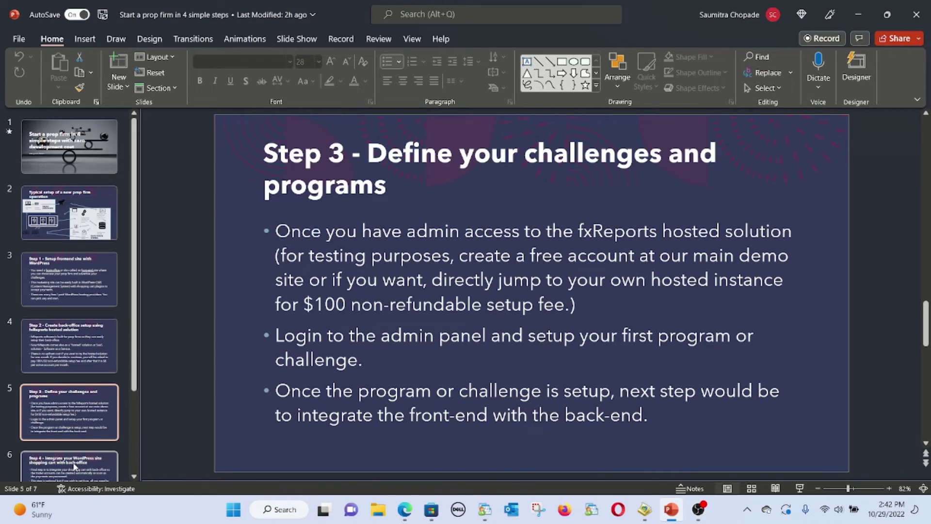
{"action": "key", "text": "Down"}
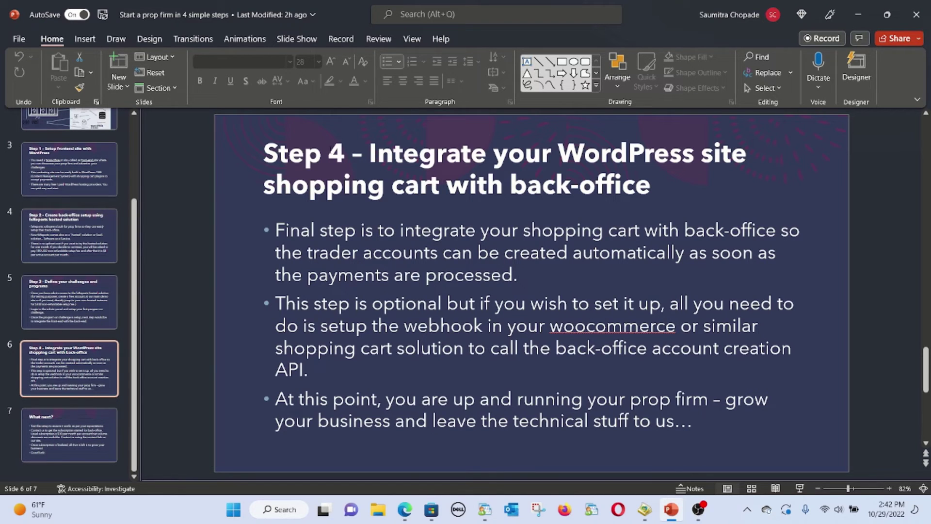
{"action": "key", "text": "alt+Tab"}
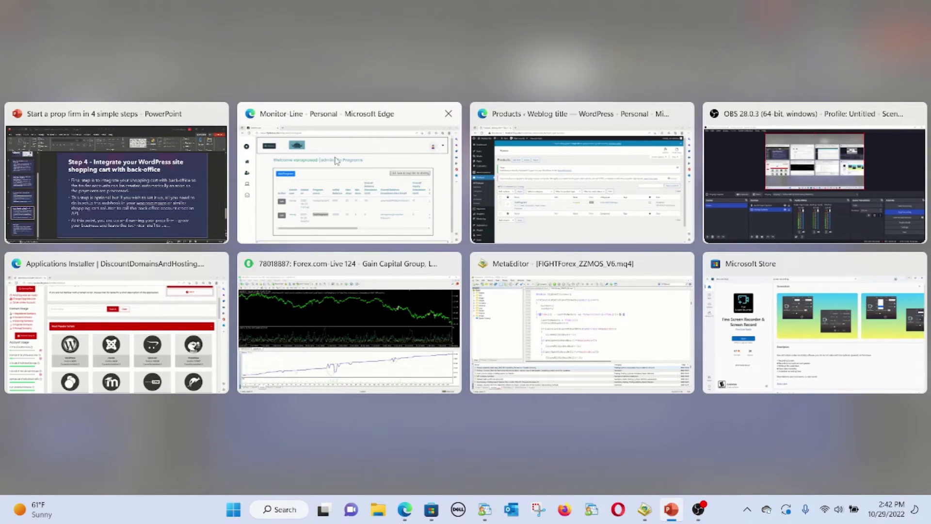
Visit the public 'Weblog title' homepage from the WordPress admin bar
{"action": "key", "text": "alt+Tab"}
{"action": "mouse_move", "coordinate": [54, 57]}
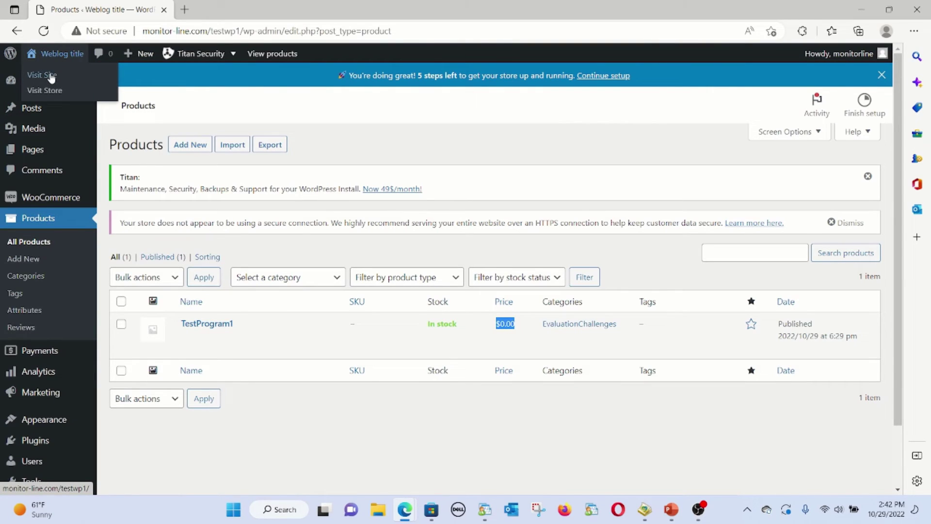
{"action": "left_click", "coordinate": [48, 76]}
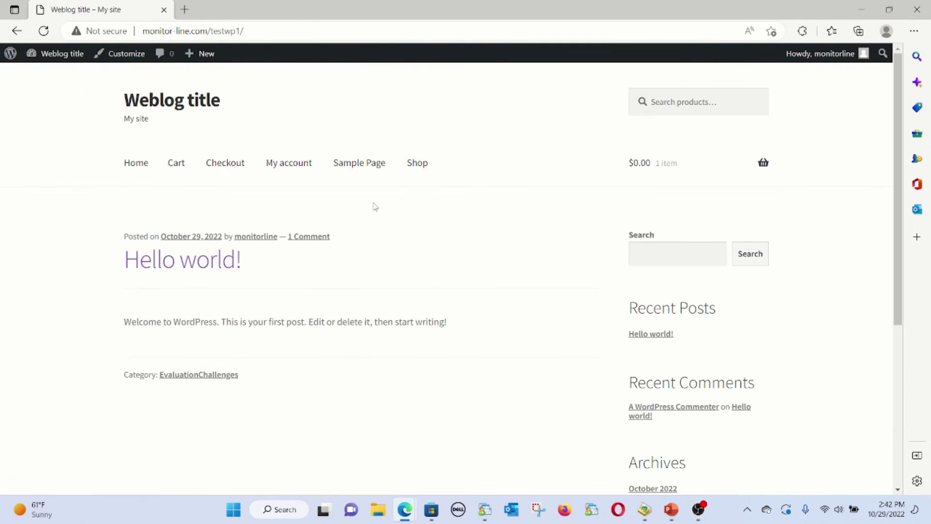
{"action": "key", "text": "alt+Tab"}
{"action": "key", "text": "alt+Tab"}
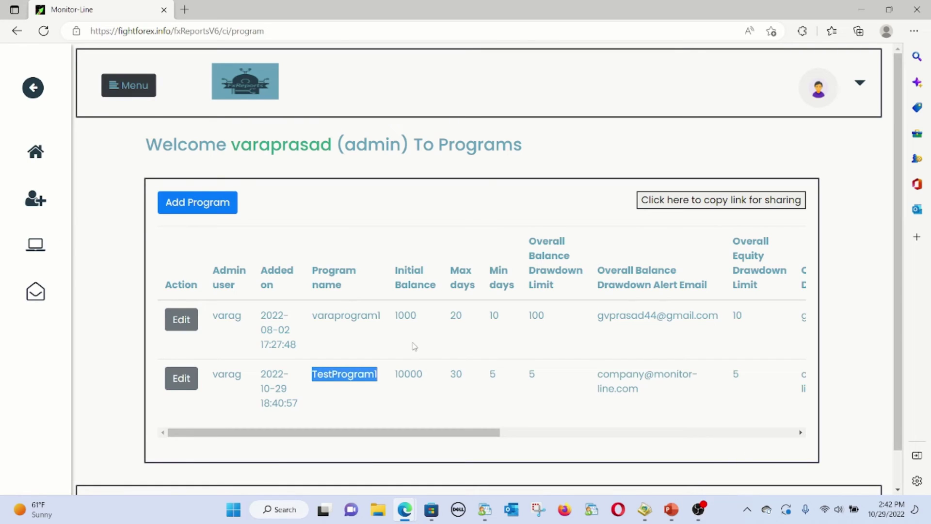
{"action": "key", "text": "alt+Tab"}
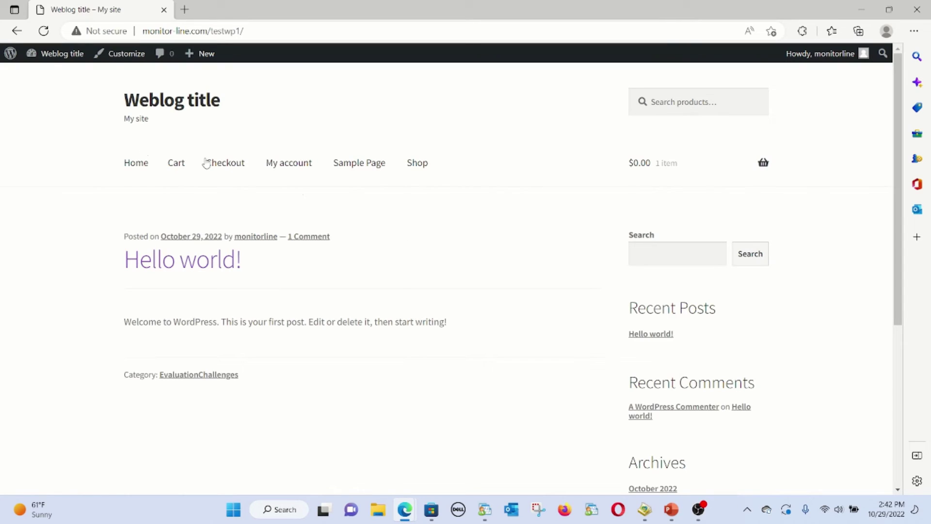
Go via the Dashboard and WooCommerce to the Settings General tab showing the store address
{"action": "mouse_move", "coordinate": [52, 54]}
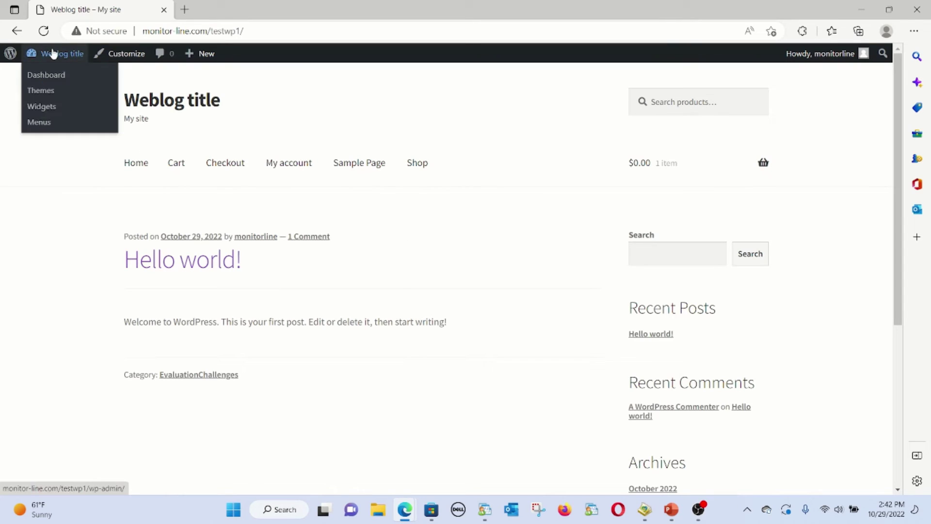
{"action": "left_click", "coordinate": [47, 79]}
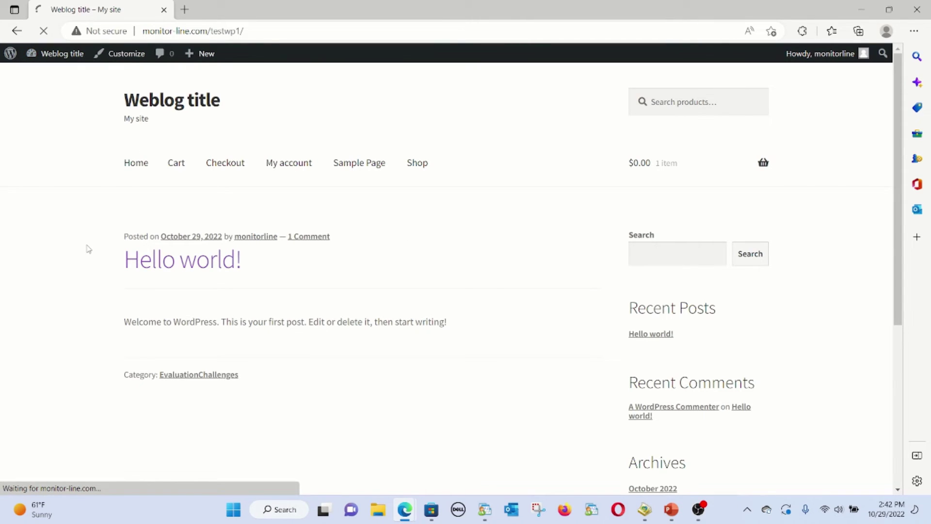
{"action": "scroll", "coordinate": [85, 243], "scroll_direction": "down", "scroll_amount": 3}
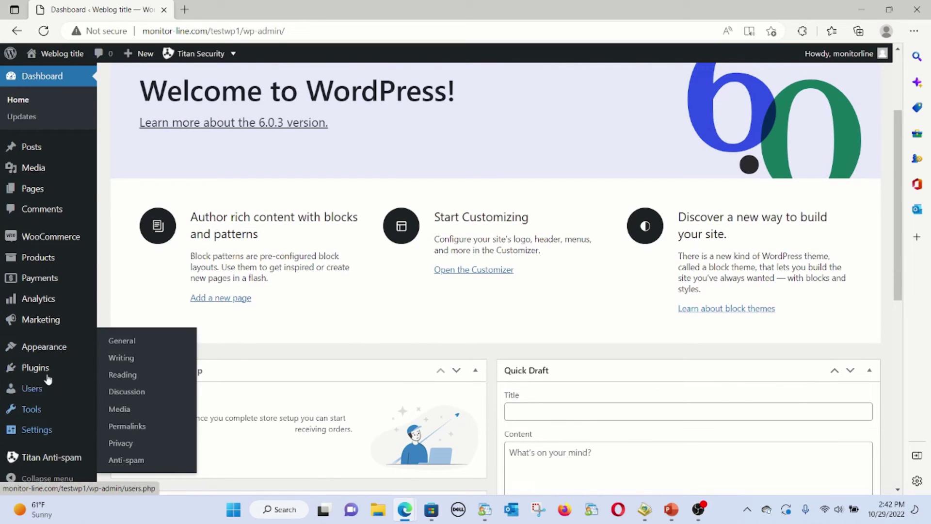
{"action": "left_click", "coordinate": [41, 241]}
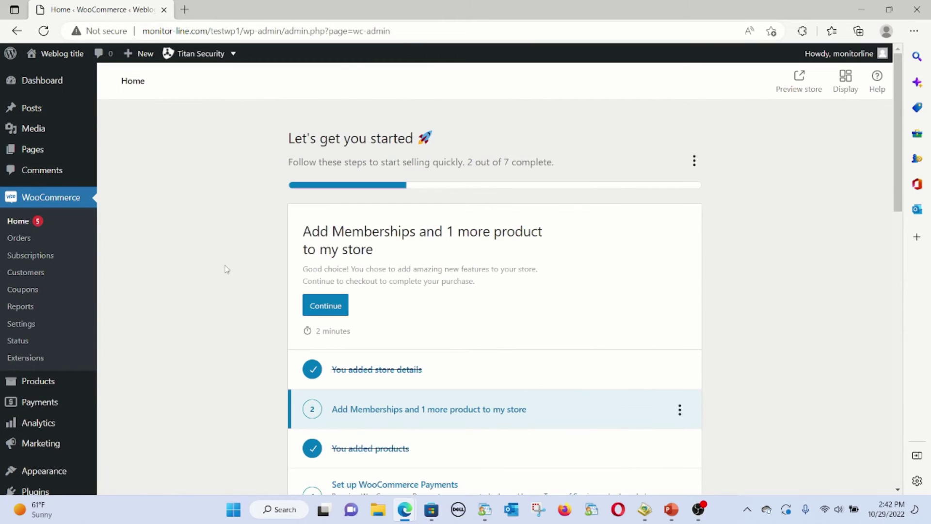
{"action": "scroll", "coordinate": [226, 270], "scroll_direction": "down", "scroll_amount": 3}
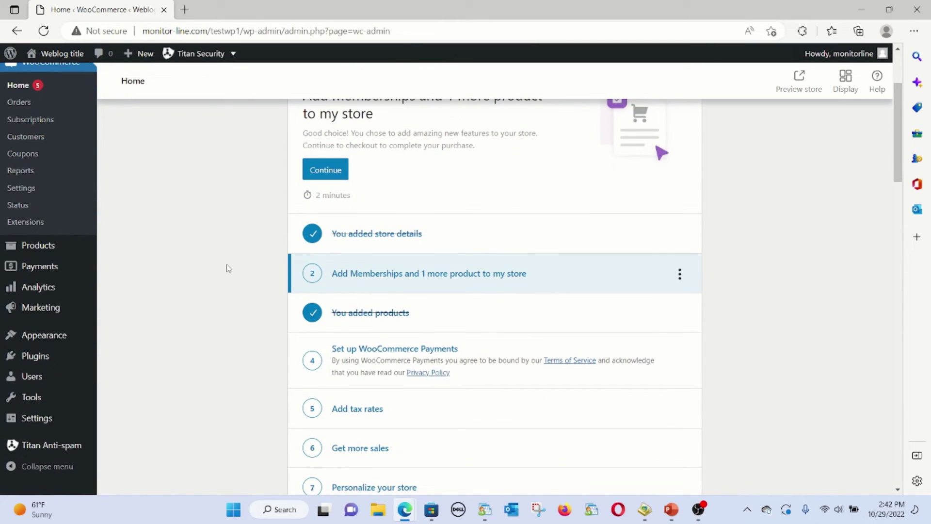
{"action": "left_click", "coordinate": [24, 190]}
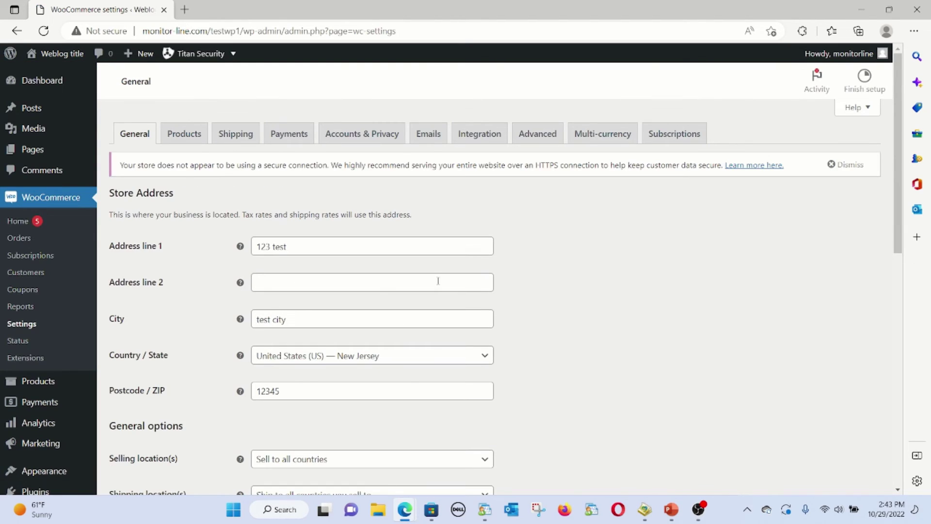
Open a blank Add webhook form from the Advanced settings' Webhooks section
{"action": "left_click", "coordinate": [550, 163]}
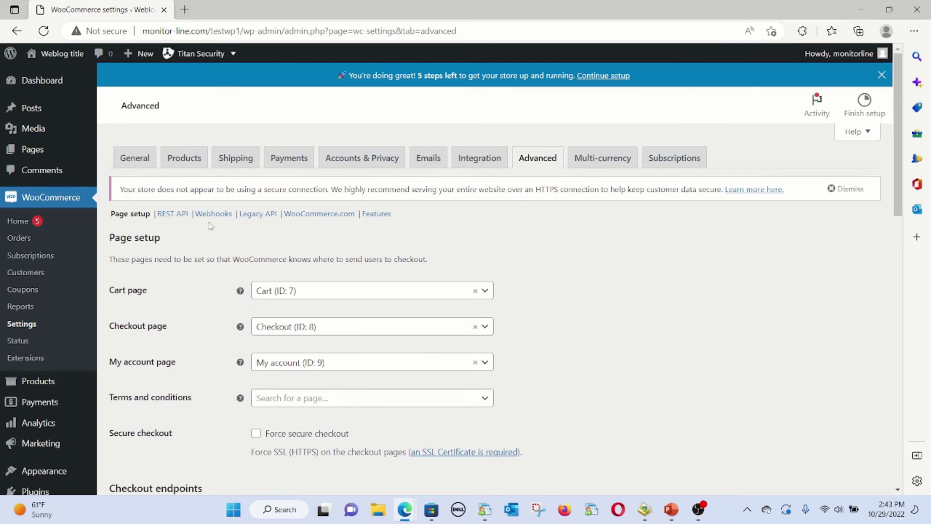
{"action": "left_click", "coordinate": [209, 215]}
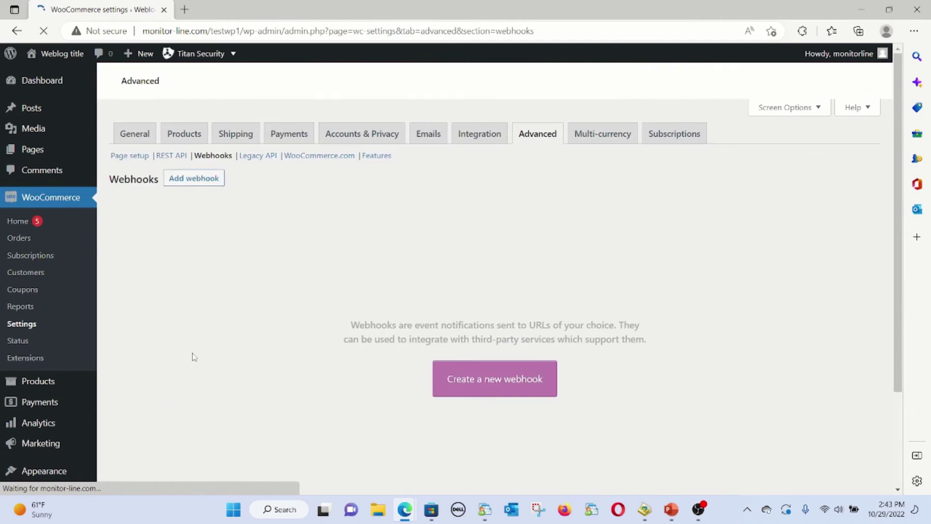
{"action": "left_click", "coordinate": [474, 422]}
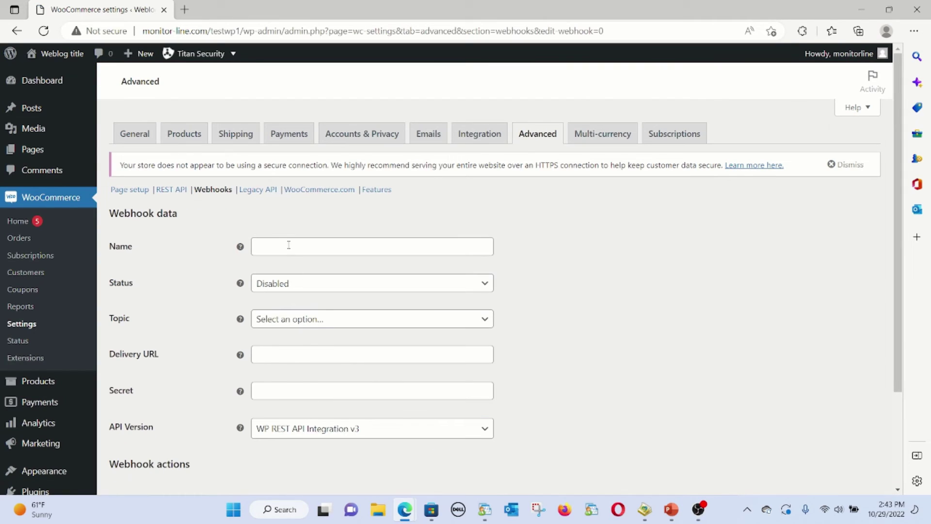
Name the webhook 'TestWebhookforDemo' and set its status to Active
{"action": "left_click", "coordinate": [287, 243]}
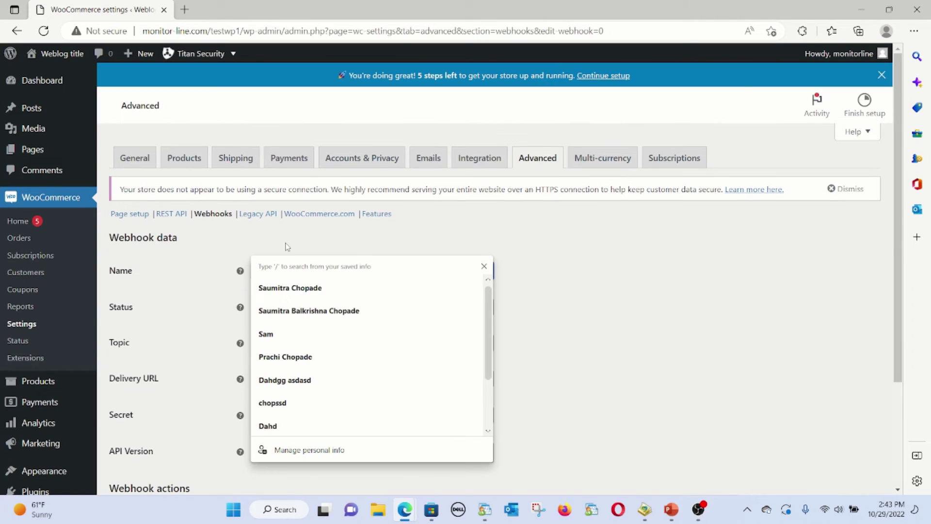
{"action": "type", "text": "TestWeb"}
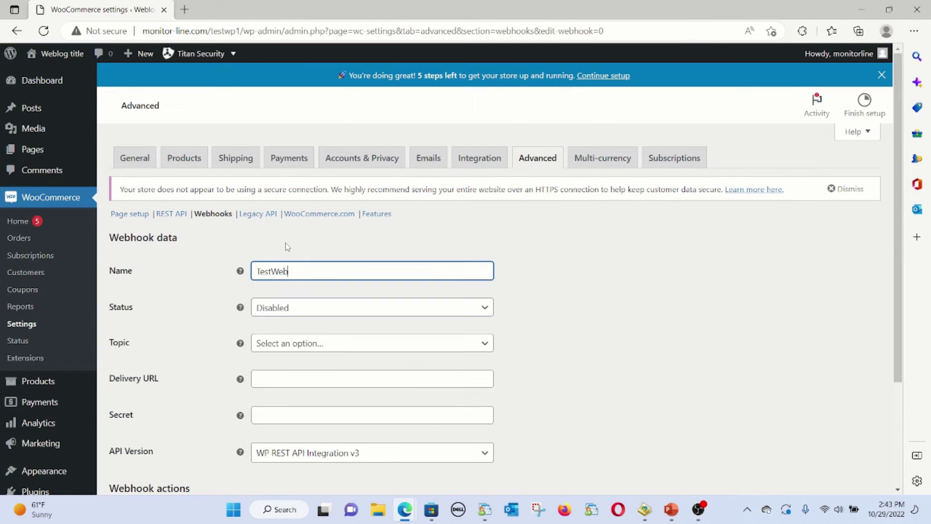
{"action": "type", "text": "hookforDemo"}
{"action": "key", "text": "Tab"}
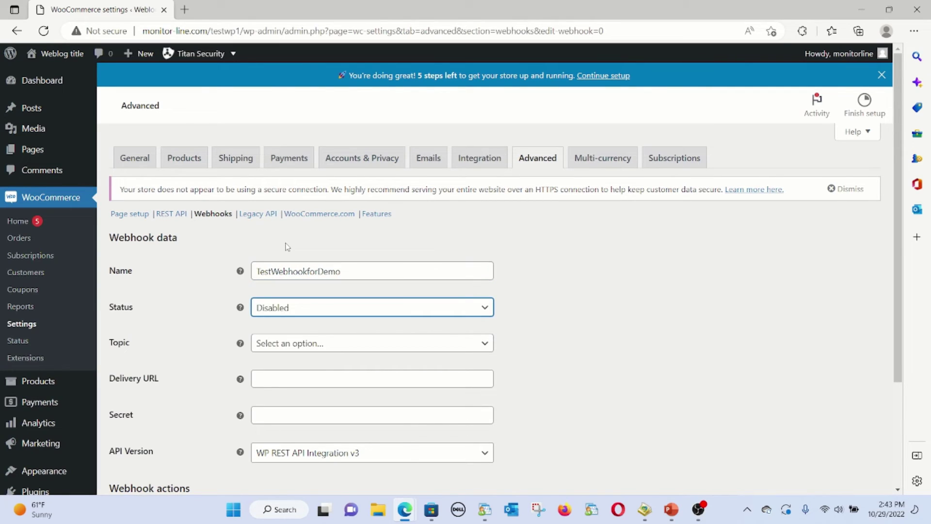
{"action": "key", "text": "alt+Down"}
{"action": "key", "text": "Up"}
{"action": "key", "text": "Up"}
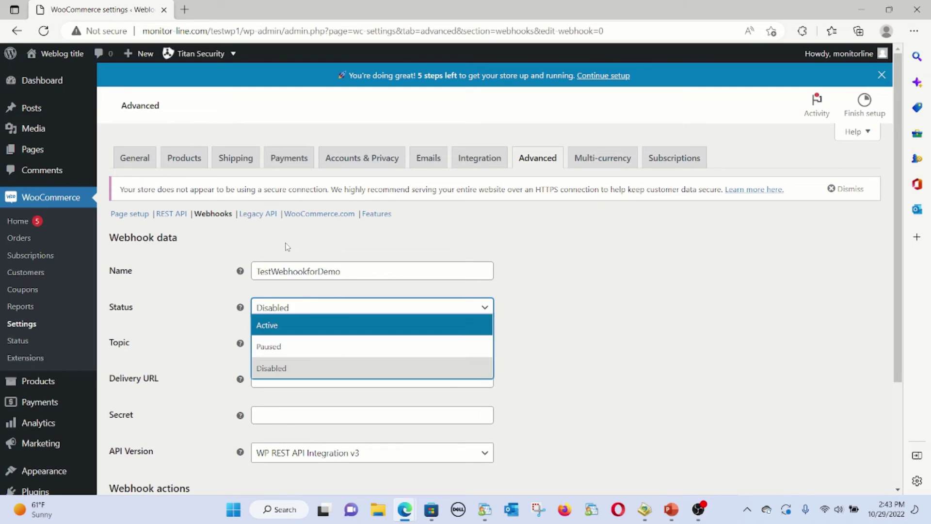
{"action": "key", "text": "Return"}
Set the webhook topic to Order created
{"action": "key", "text": "Tab"}
{"action": "key", "text": "alt+Down"}
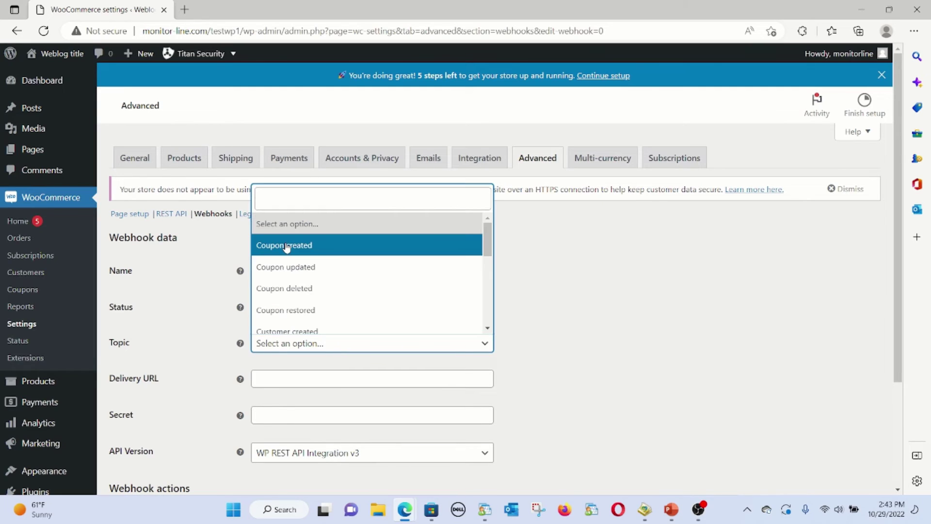
{"action": "key", "text": "Down"}
{"action": "key", "text": "Down"}
{"action": "key", "text": "Down"}
{"action": "key", "text": "Down"}
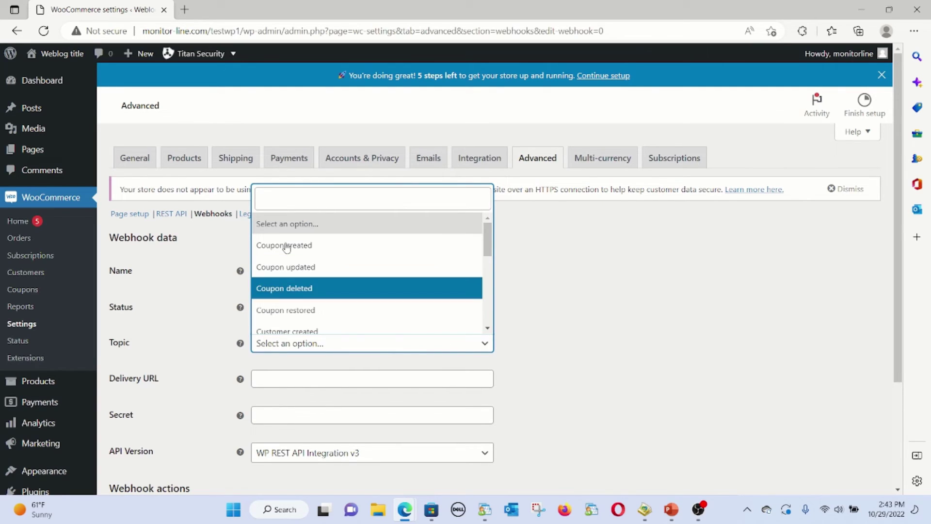
{"action": "key", "text": "Down"}
{"action": "key", "text": "Down"}
{"action": "key", "text": "Down"}
{"action": "key", "text": "Down"}
{"action": "key", "text": "Down"}
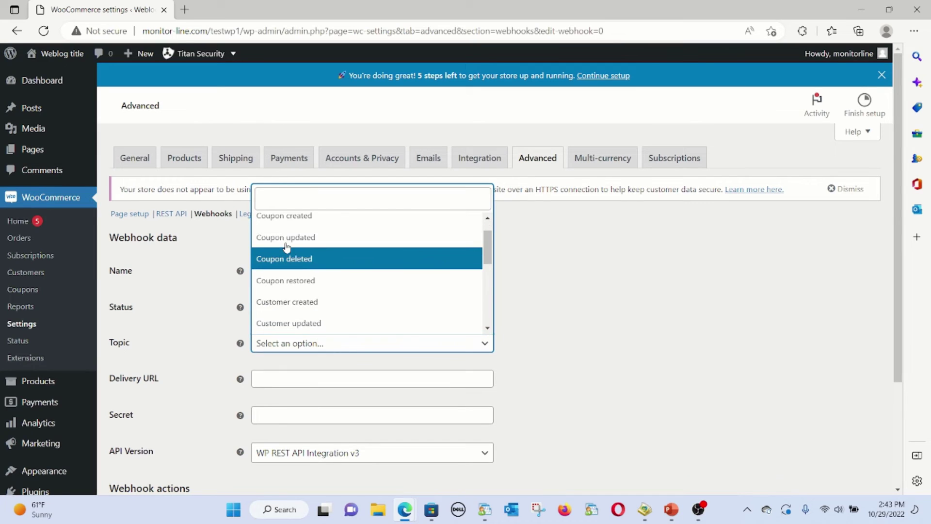
{"action": "key", "text": "Down"}
{"action": "key", "text": "Down"}
{"action": "key", "text": "Down"}
{"action": "key", "text": "Down"}
{"action": "key", "text": "Down"}
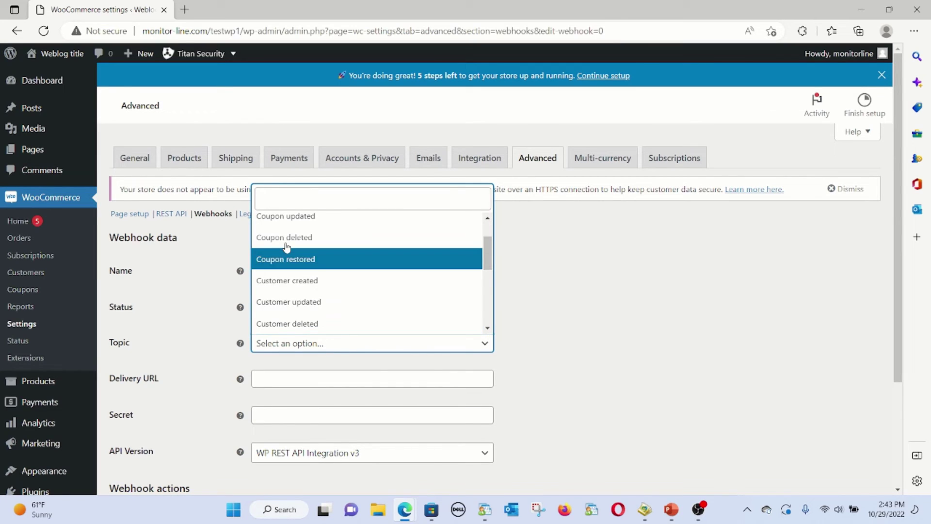
{"action": "key", "text": "Down"}
{"action": "key", "text": "Down"}
{"action": "key", "text": "Down"}
{"action": "key", "text": "Down"}
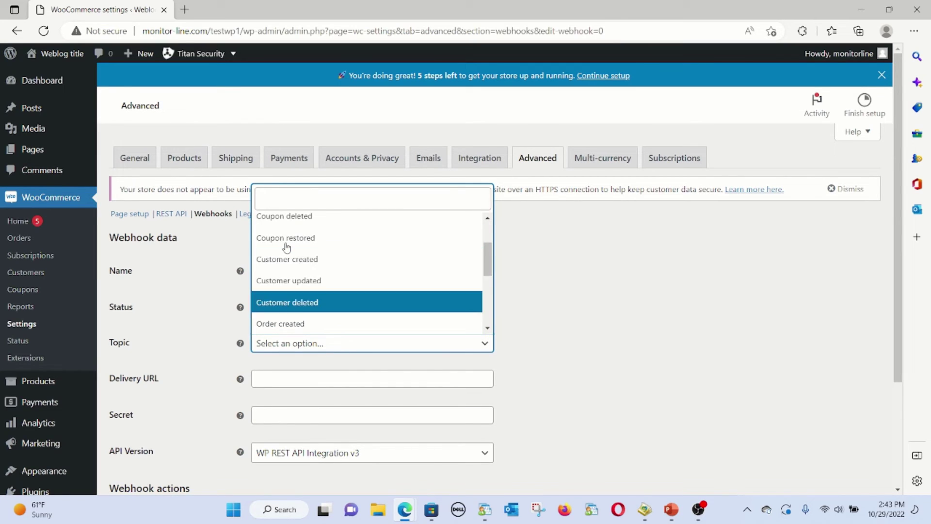
{"action": "key", "text": "Return"}
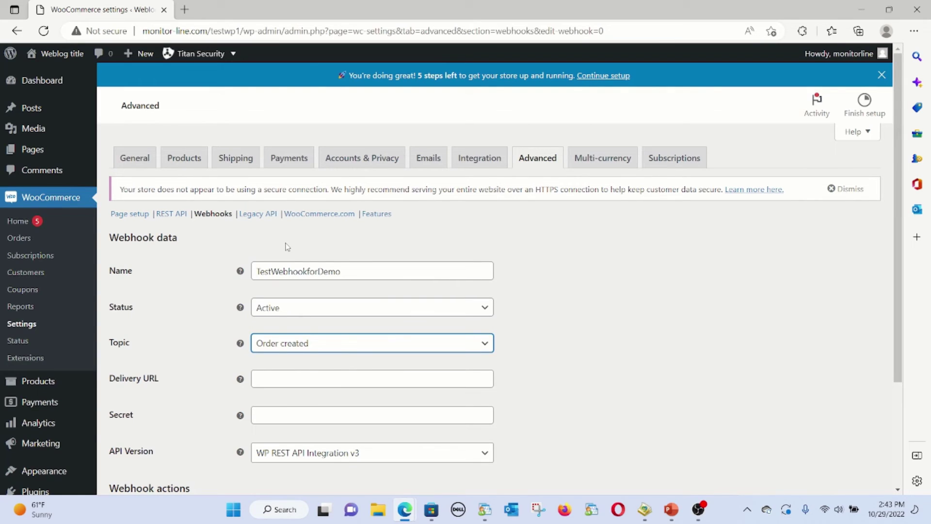
{"action": "key", "text": "Tab"}
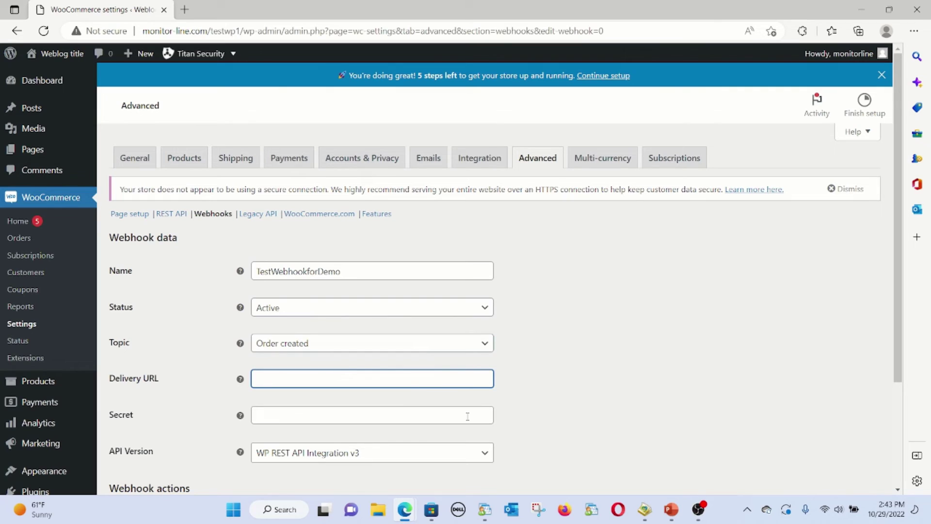
In fxReports, replace 'program' in the address with order/createwebhook and load that page
{"action": "mouse_move", "coordinate": [411, 514]}
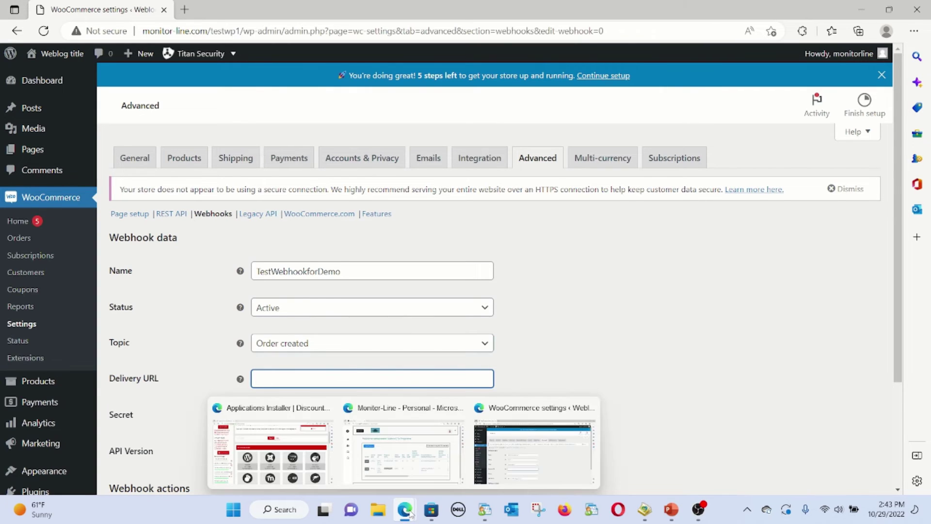
{"action": "left_click", "coordinate": [432, 423]}
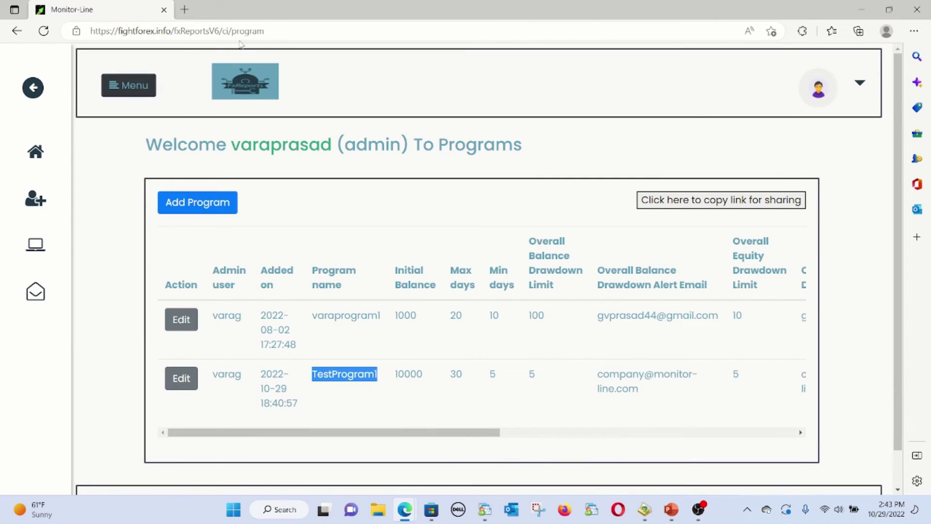
{"action": "left_click", "coordinate": [237, 33]}
{"action": "left_click", "coordinate": [236, 33]}
{"action": "double_click", "coordinate": [241, 30]}
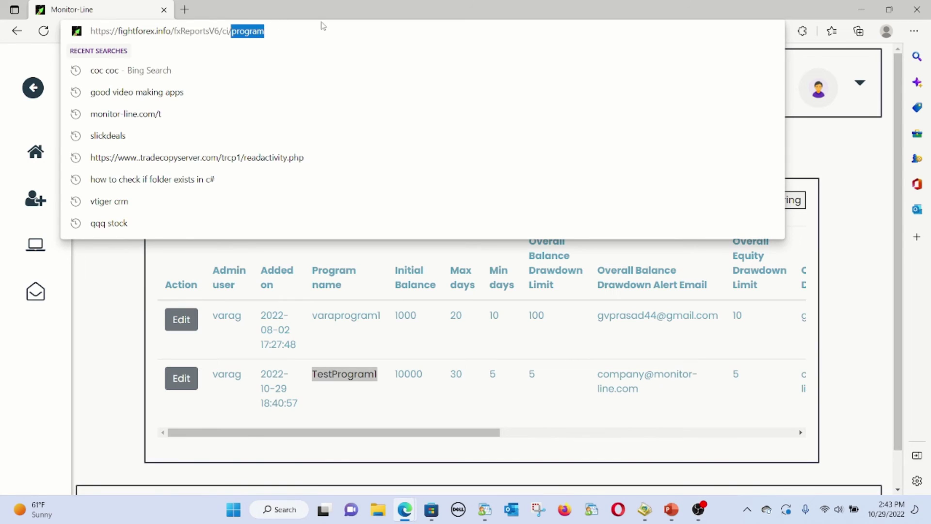
{"action": "type", "text": "order/"}
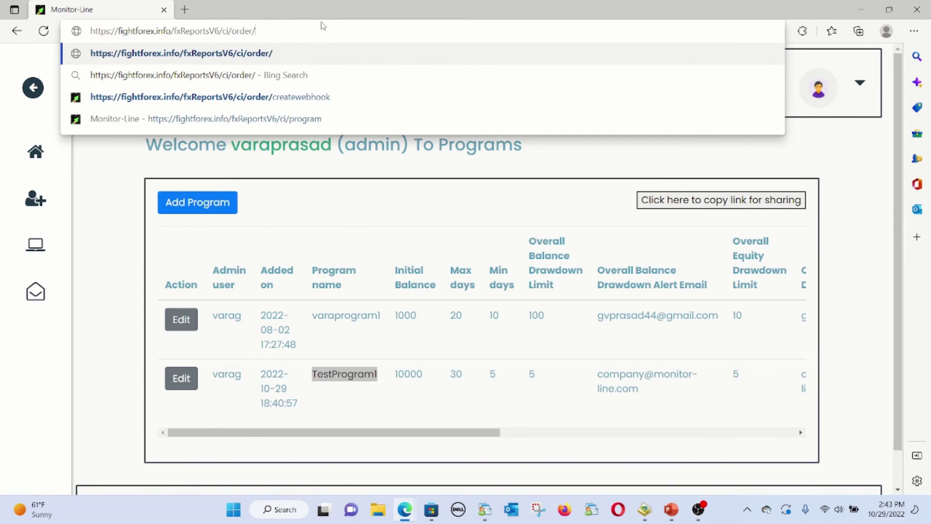
{"action": "type", "text": "create"}
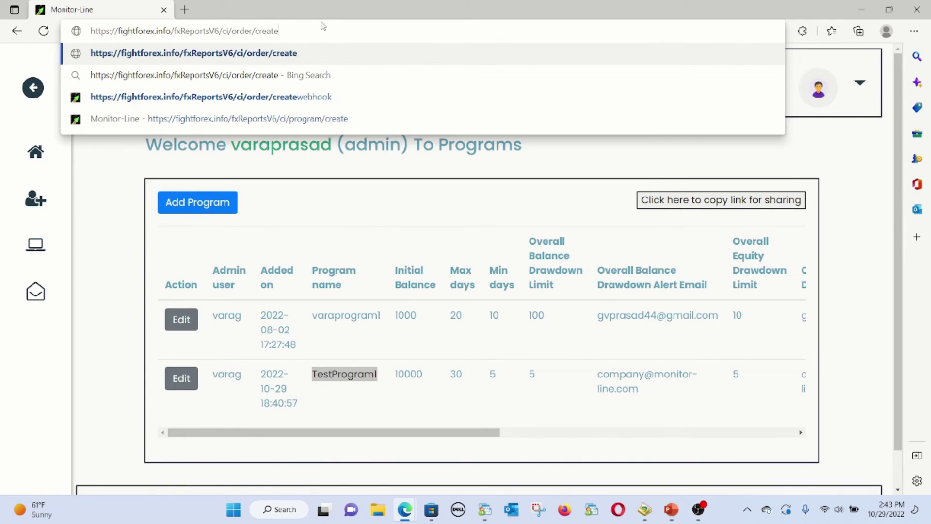
{"action": "type", "text": "webhook"}
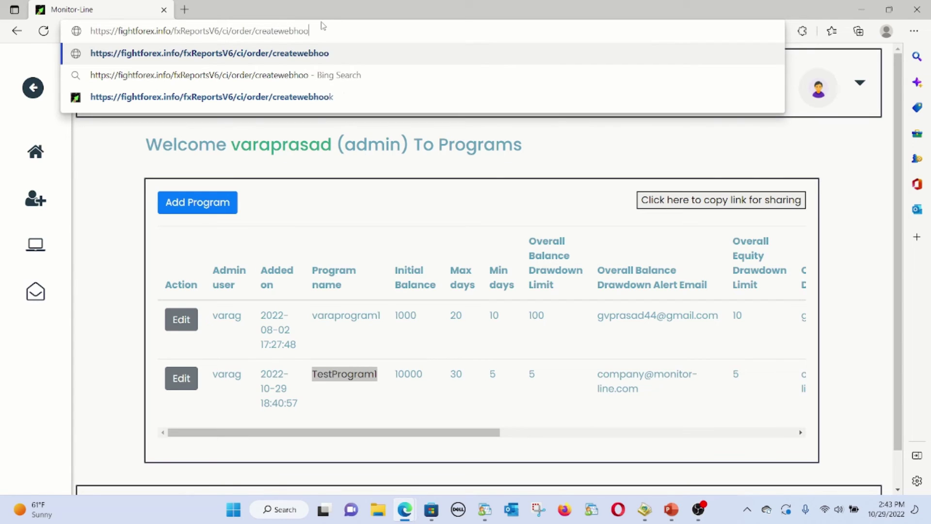
{"action": "key", "text": "Return"}
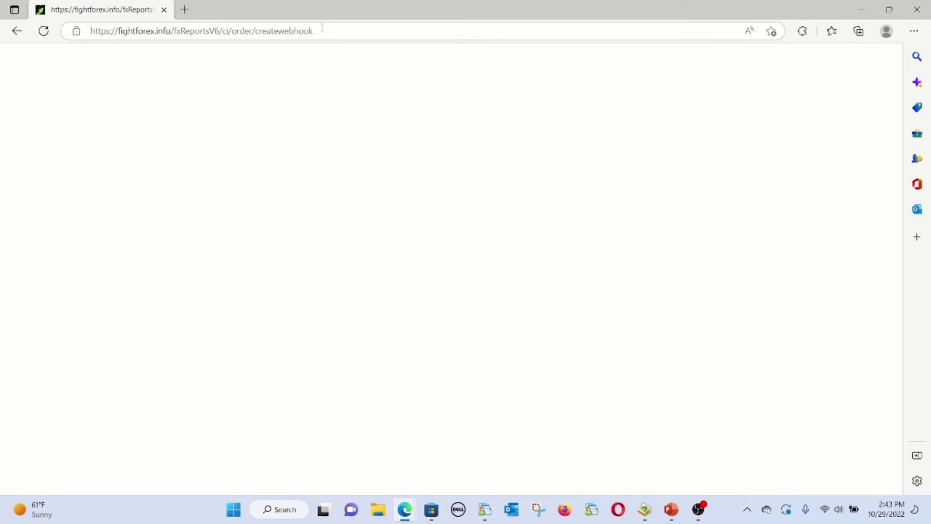
Copy the full createwebhook URL from the address bar
{"action": "left_click", "coordinate": [324, 29]}
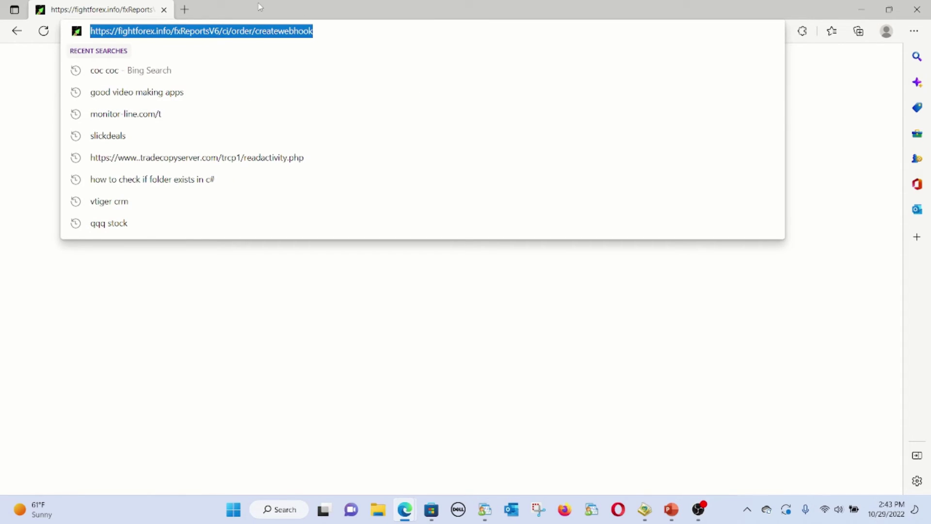
{"action": "left_click", "coordinate": [119, 31]}
{"action": "left_click_drag", "start_coordinate": [119, 31], "coordinate": [229, 31]}
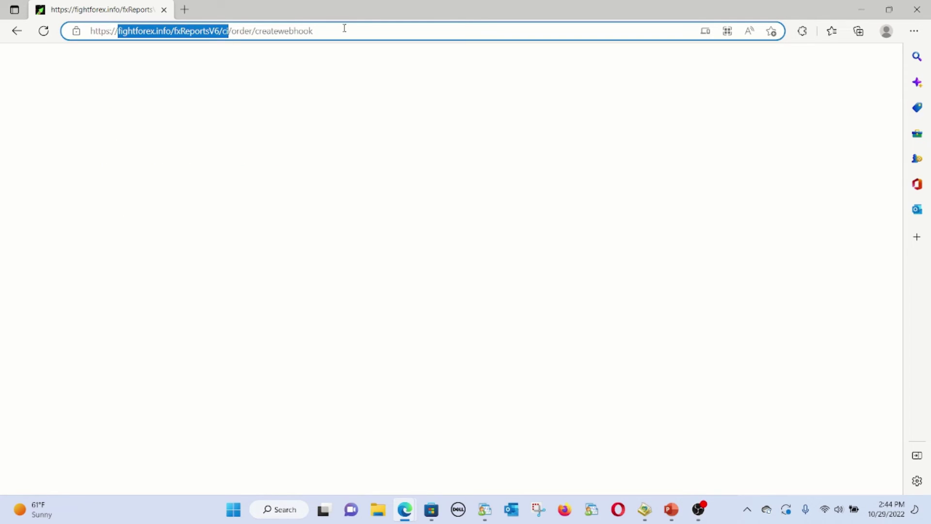
{"action": "left_click_drag", "start_coordinate": [345, 28], "coordinate": [100, 93]}
{"action": "key", "text": "ctrl+c"}
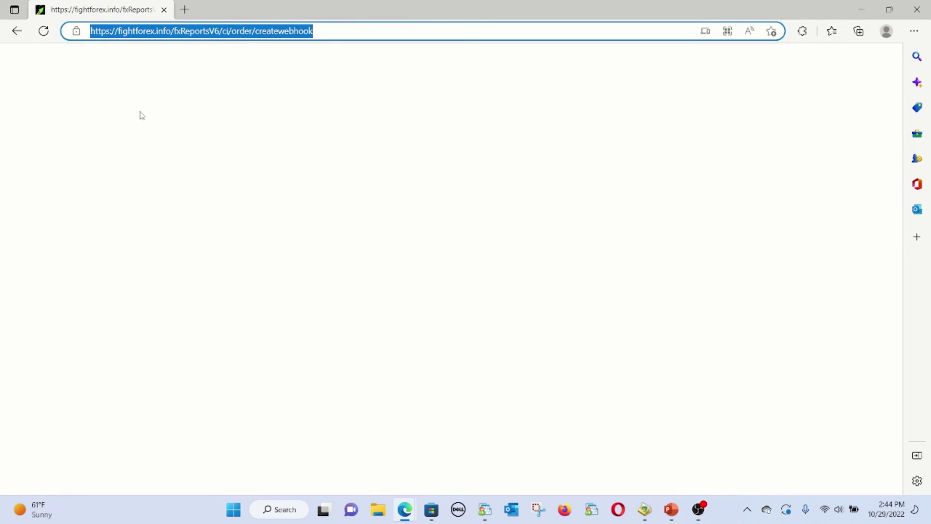
{"action": "key", "text": "alt+Tab"}
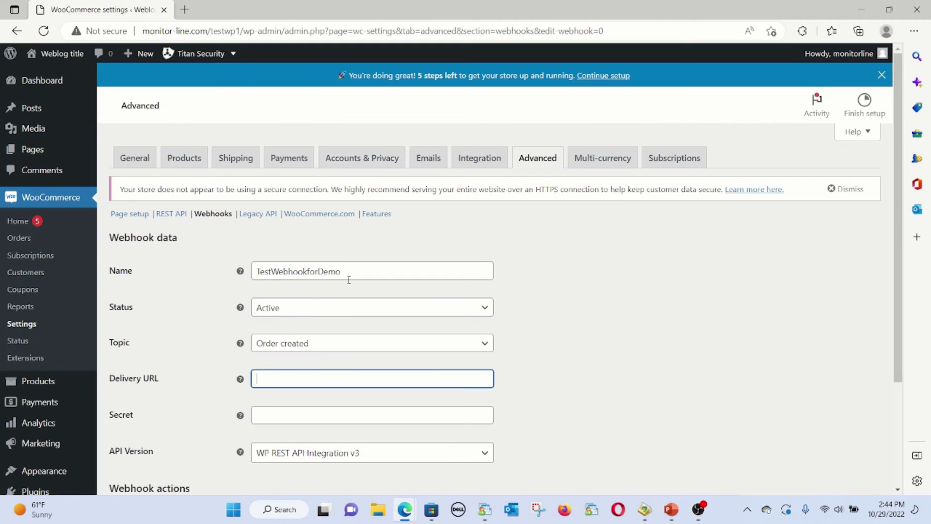
Paste the createwebhook URL as Delivery URL, paste the secret key, and save the webhook
{"action": "key", "text": "ctrl+v"}
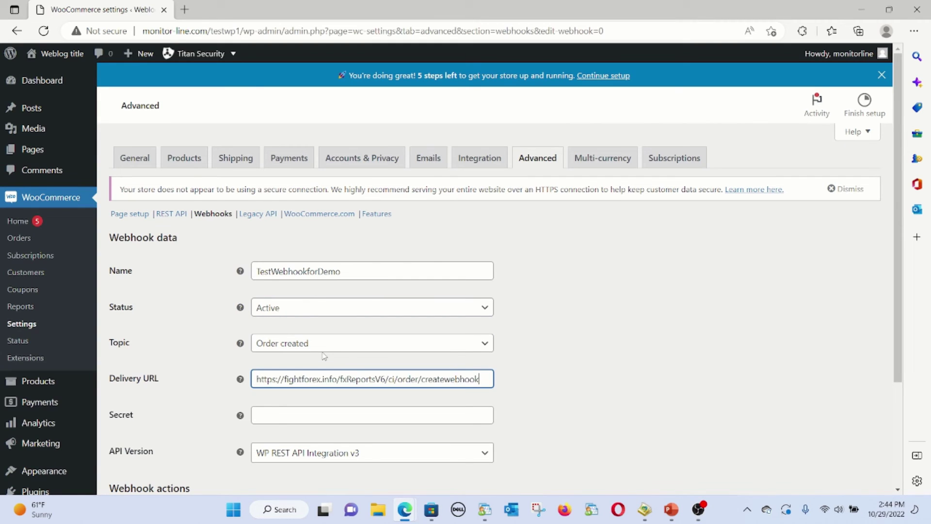
{"action": "left_click", "coordinate": [318, 416]}
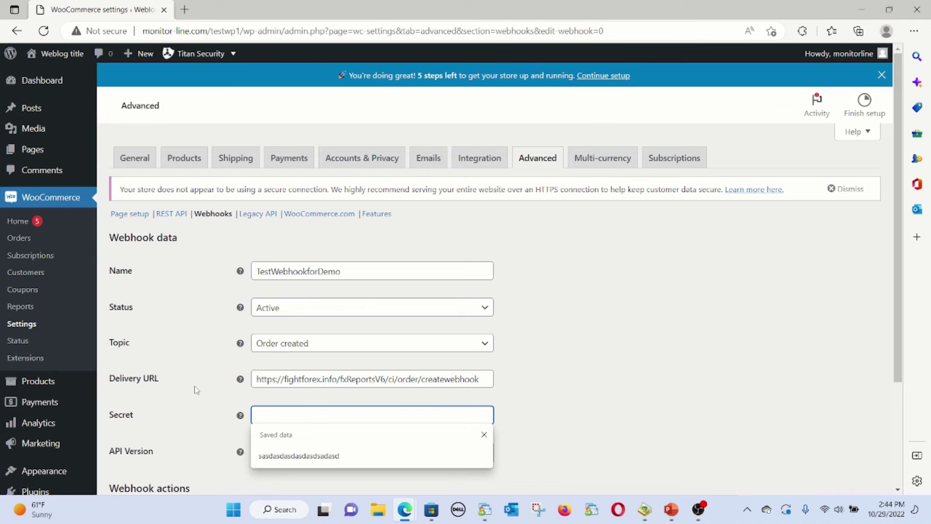
{"action": "scroll", "coordinate": [182, 395], "scroll_direction": "down", "scroll_amount": 3}
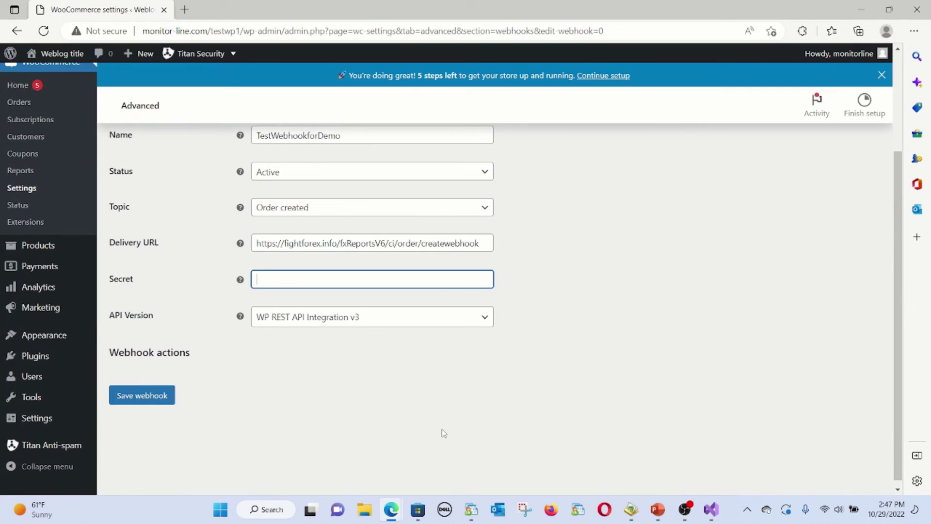
{"action": "left_click", "coordinate": [305, 276]}
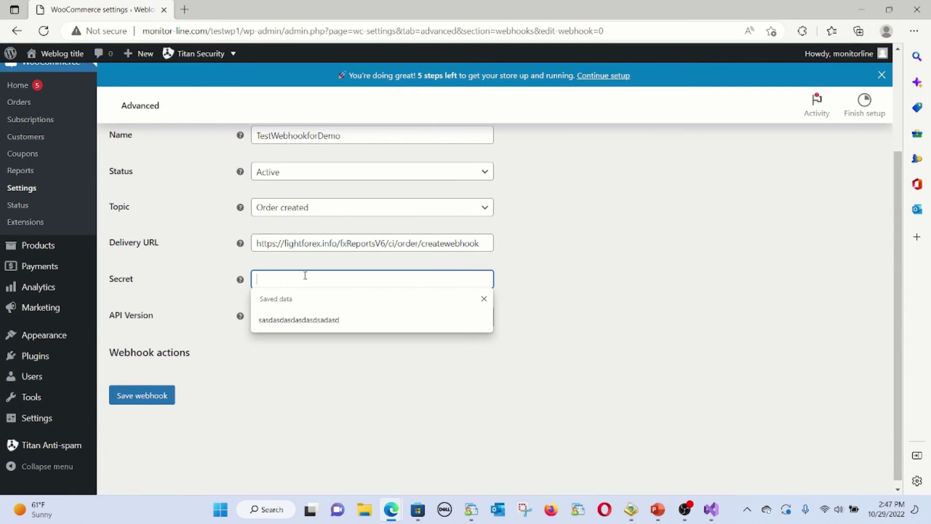
{"action": "key", "text": "ctrl+v"}
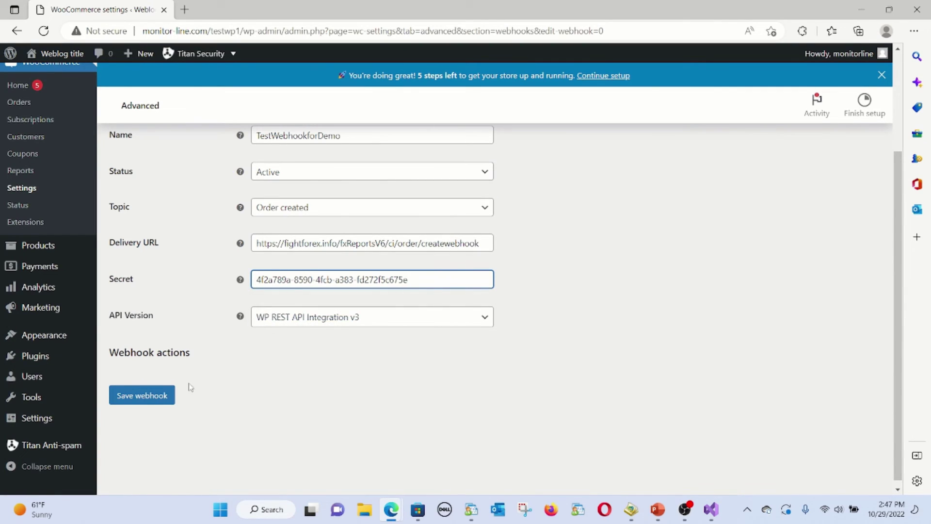
{"action": "left_click", "coordinate": [158, 394]}
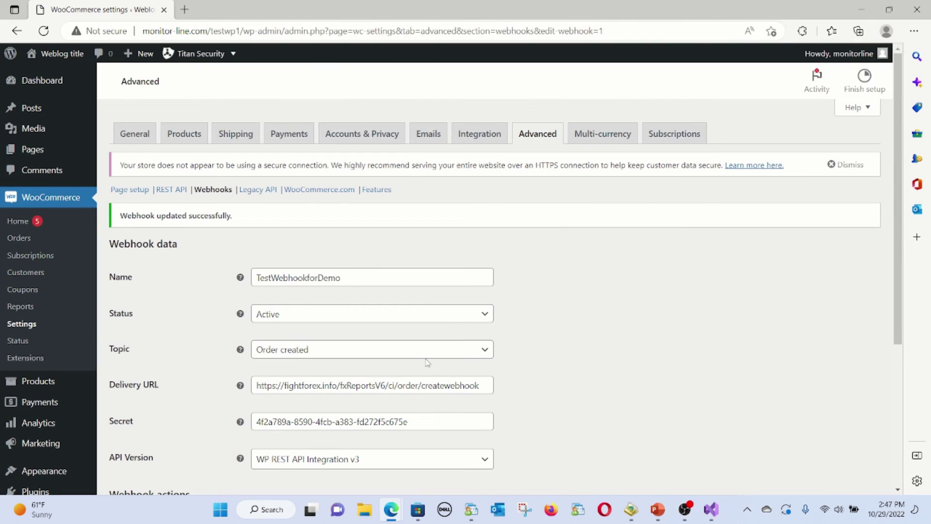
Review the saved secret and the Oct 29, 2022 @ 18:47 created and updated dates
{"action": "left_click_drag", "start_coordinate": [415, 445], "coordinate": [251, 447]}
{"action": "left_click", "coordinate": [617, 410]}
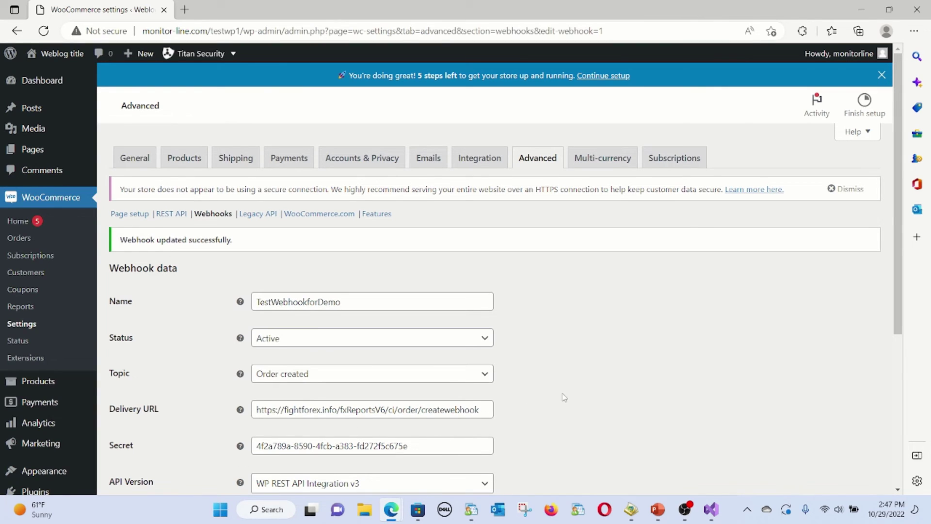
{"action": "scroll", "coordinate": [563, 368], "scroll_direction": "down", "scroll_amount": 3}
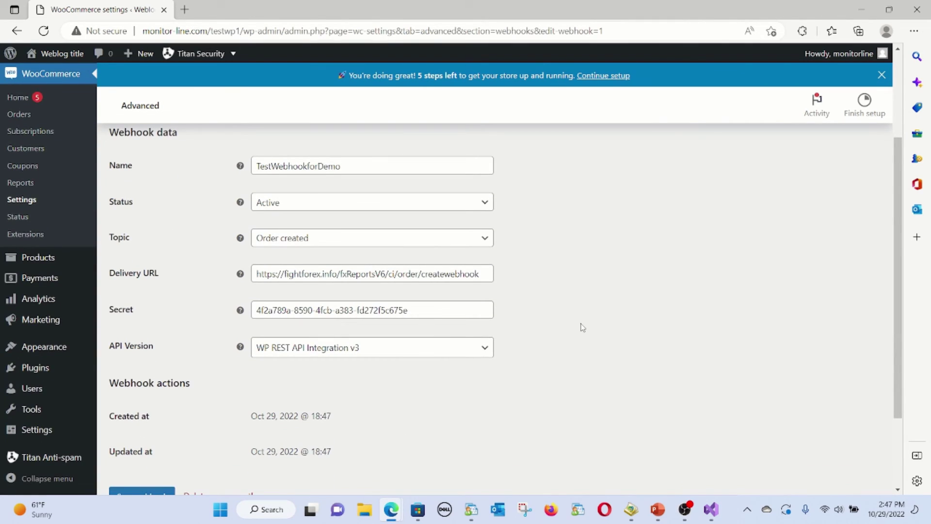
{"action": "scroll", "coordinate": [582, 326], "scroll_direction": "up", "scroll_amount": 3}
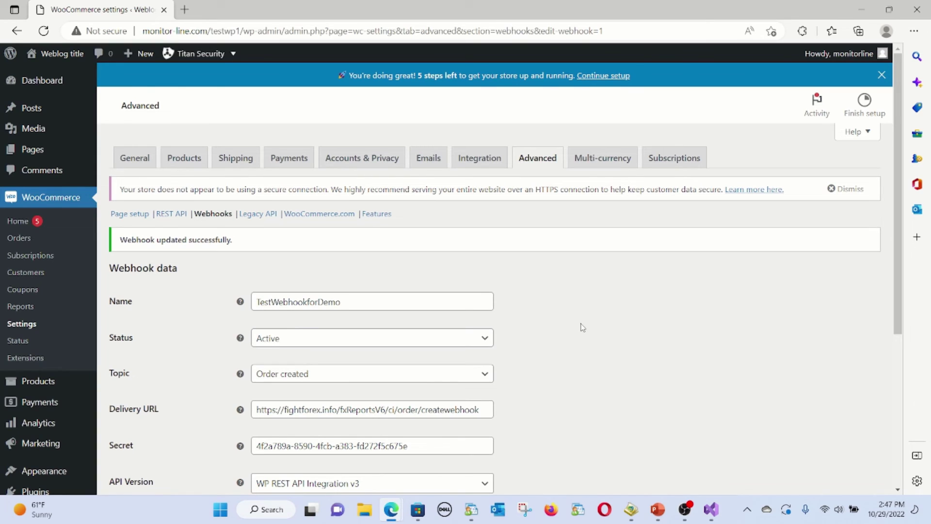
{"action": "mouse_move", "coordinate": [683, 509]}
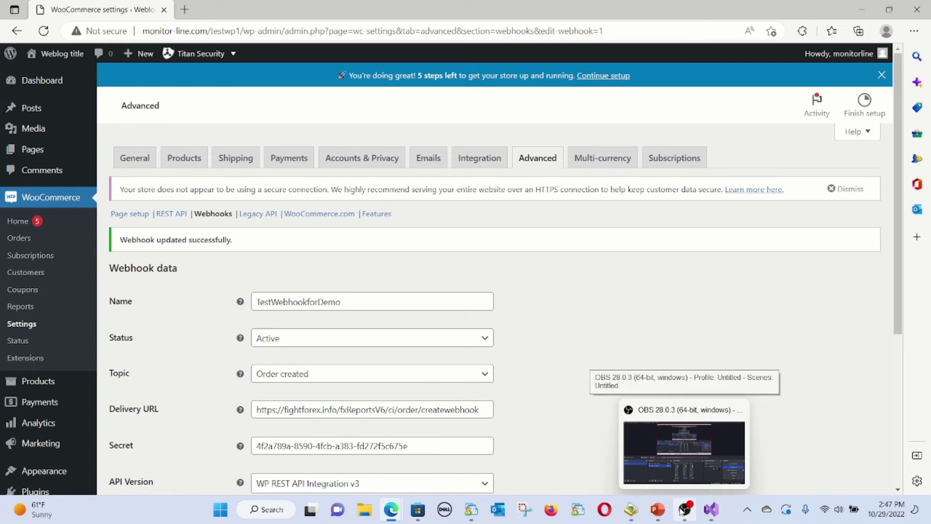
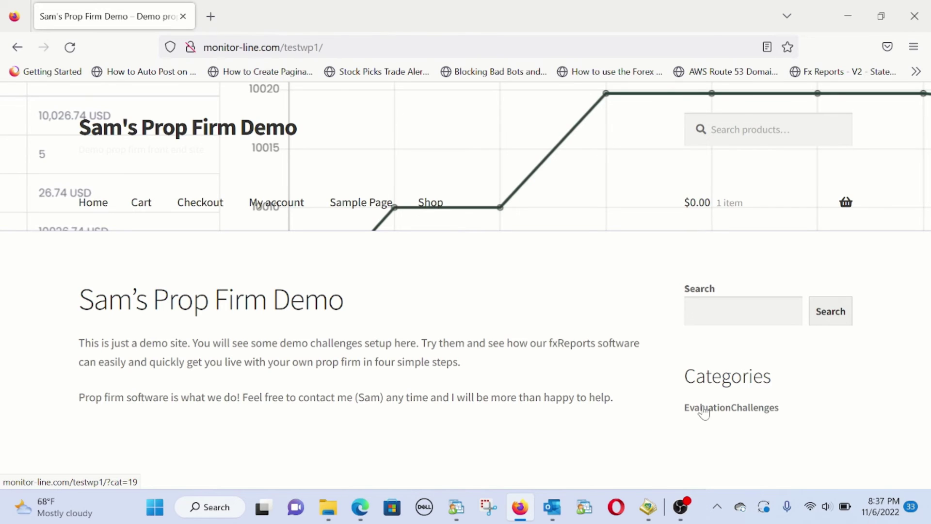
Go from the EvaluationChallenges category through Shop to the TestProgram1 product page
{"action": "left_click", "coordinate": [703, 409]}
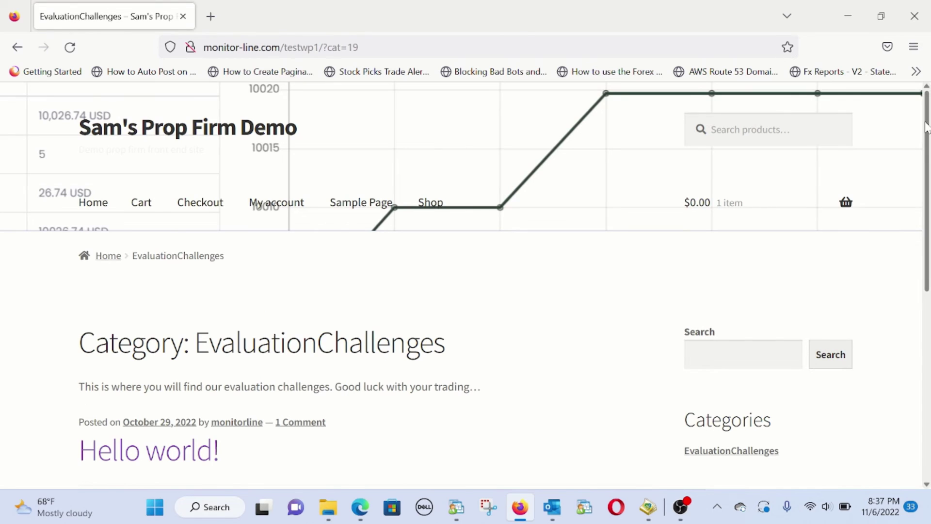
{"action": "left_click_drag", "start_coordinate": [927, 120], "coordinate": [895, 126]}
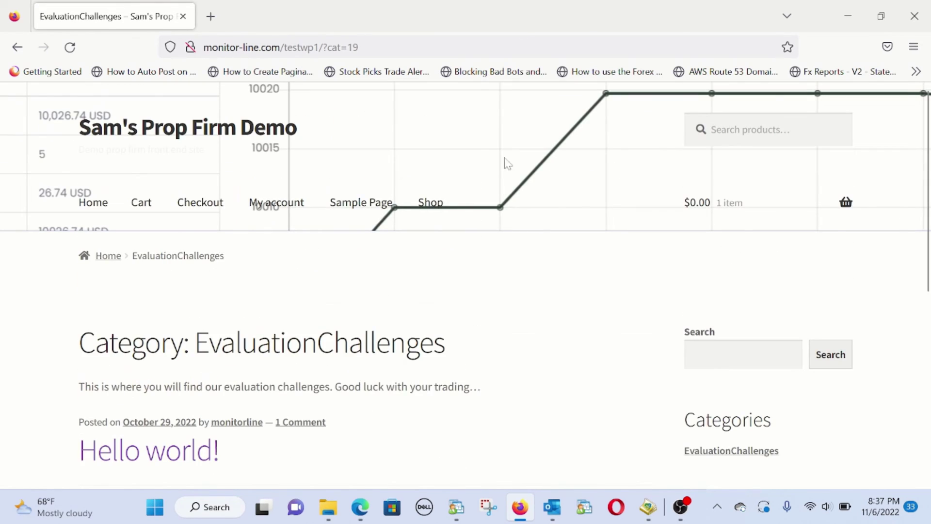
{"action": "left_click", "coordinate": [422, 212]}
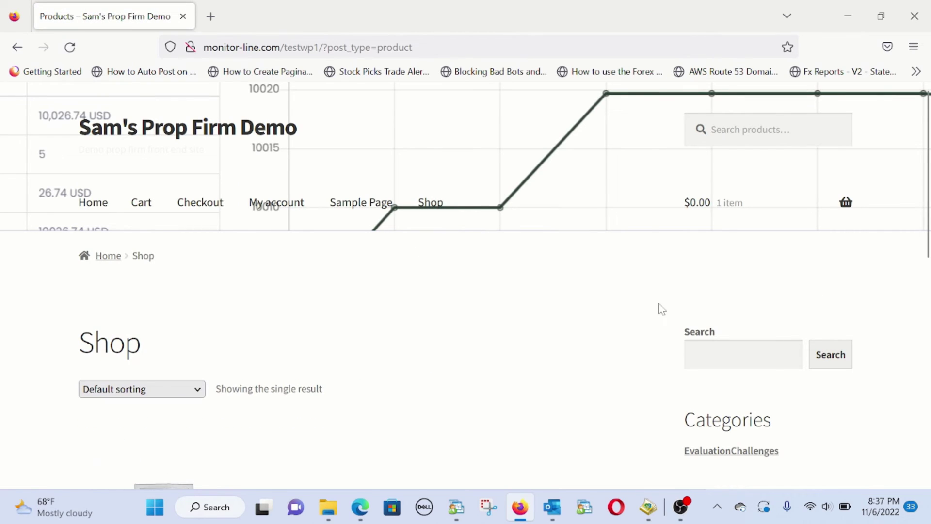
{"action": "scroll", "coordinate": [239, 313], "scroll_direction": "down", "scroll_amount": 7}
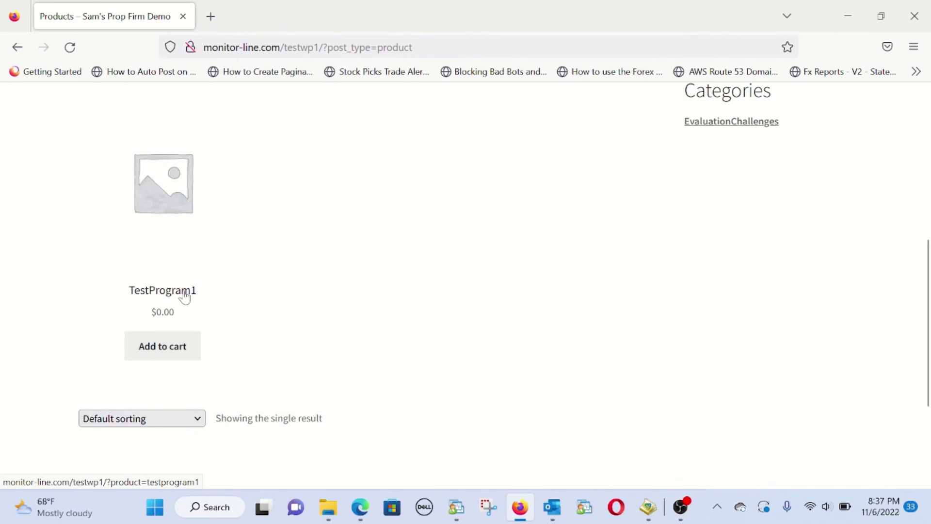
{"action": "left_click", "coordinate": [184, 293]}
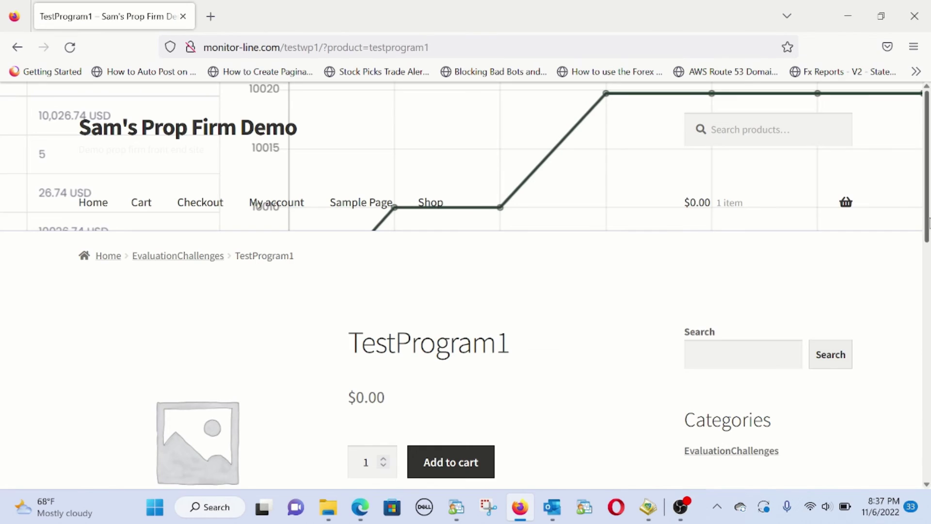
Read the TestProgram1 description, highlighting the 10K starting balance and 5% daily drawdown lines
{"action": "scroll", "coordinate": [890, 370], "scroll_direction": "down", "scroll_amount": 7}
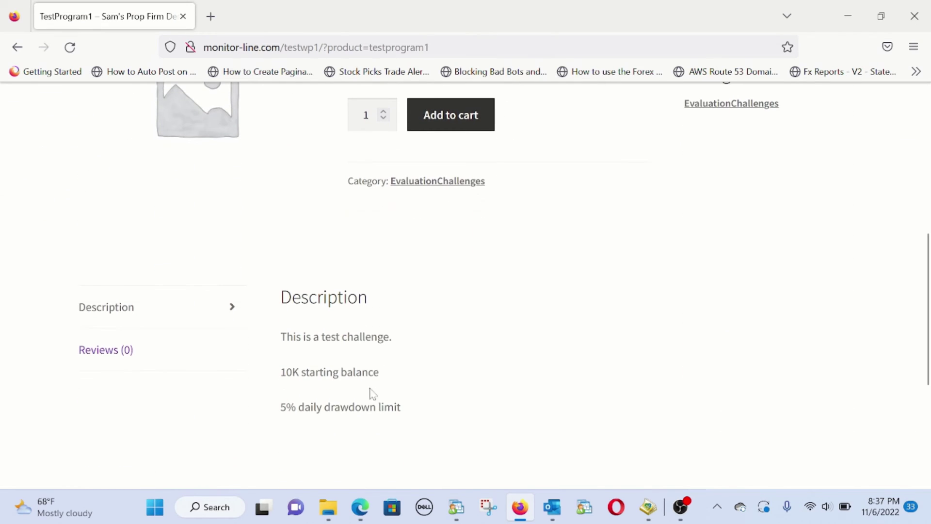
{"action": "left_click_drag", "start_coordinate": [291, 372], "coordinate": [387, 378]}
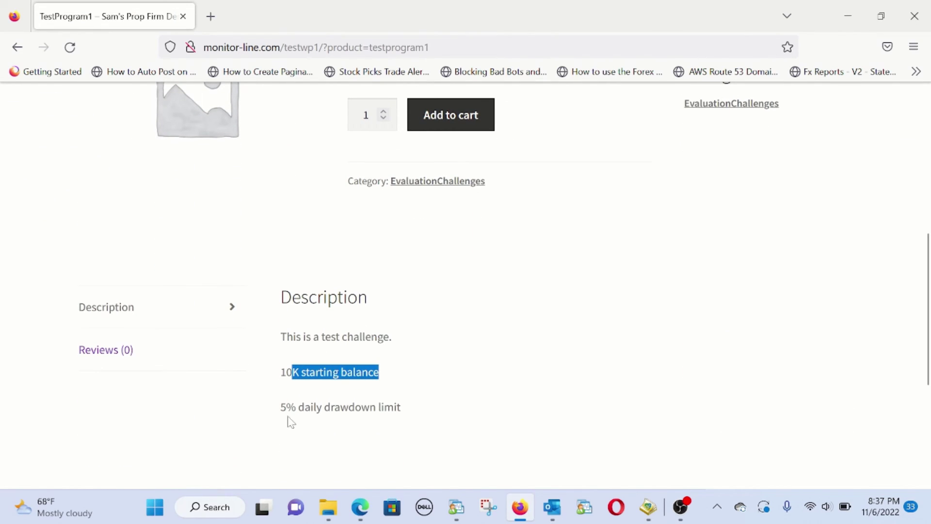
{"action": "left_click_drag", "start_coordinate": [280, 408], "coordinate": [400, 408]}
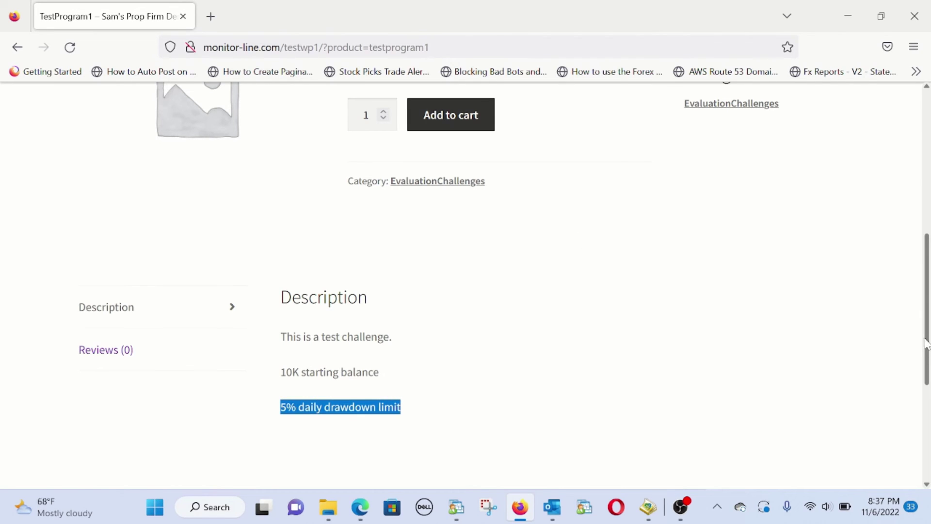
{"action": "left_click_drag", "start_coordinate": [929, 342], "coordinate": [928, 243]}
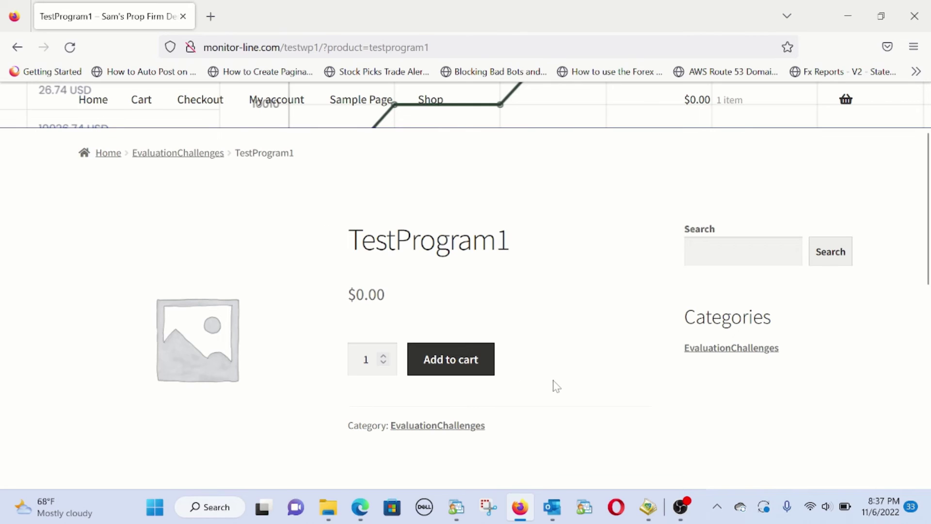
Add TestProgram1 to the cart, confirm quantity 2 at $0.00 with free shipping, and proceed to checkout
{"action": "left_click", "coordinate": [461, 368]}
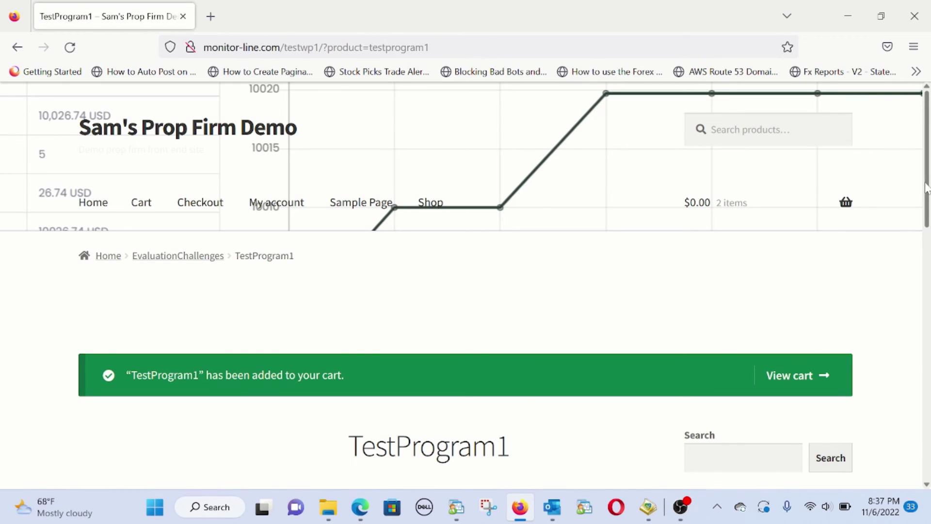
{"action": "left_click_drag", "start_coordinate": [927, 189], "coordinate": [927, 238]}
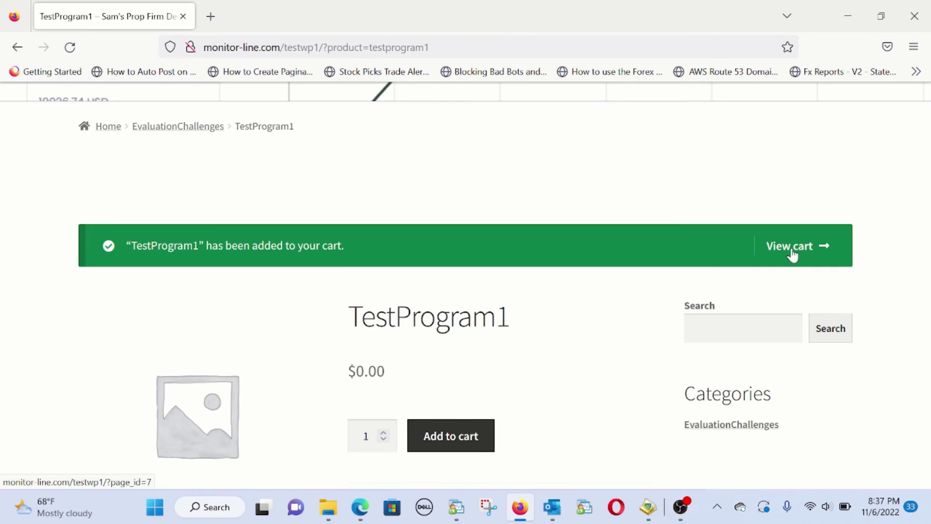
{"action": "left_click", "coordinate": [792, 254]}
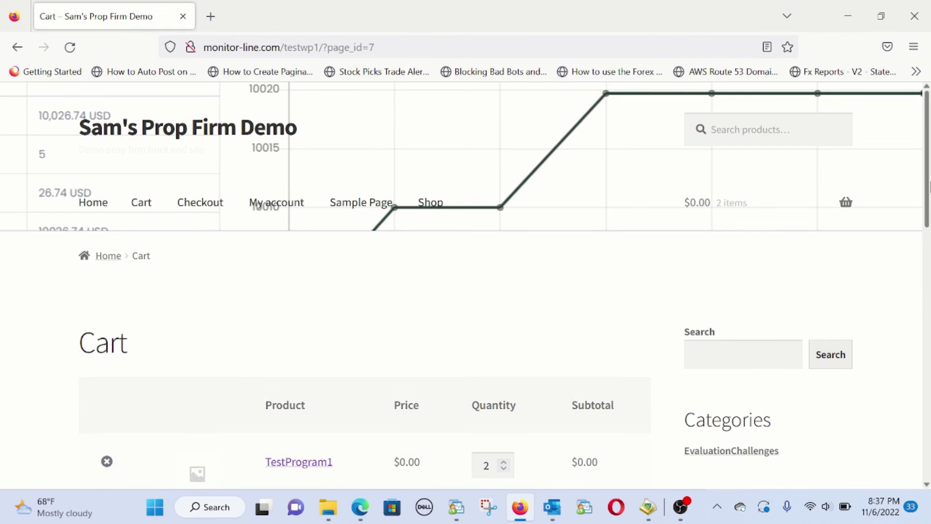
{"action": "left_click_drag", "start_coordinate": [927, 184], "coordinate": [927, 354]}
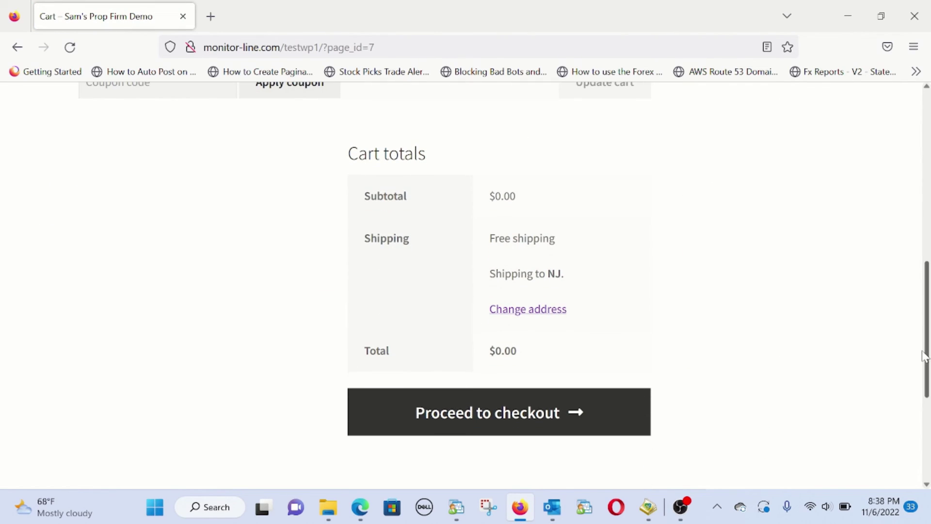
{"action": "left_click", "coordinate": [537, 416]}
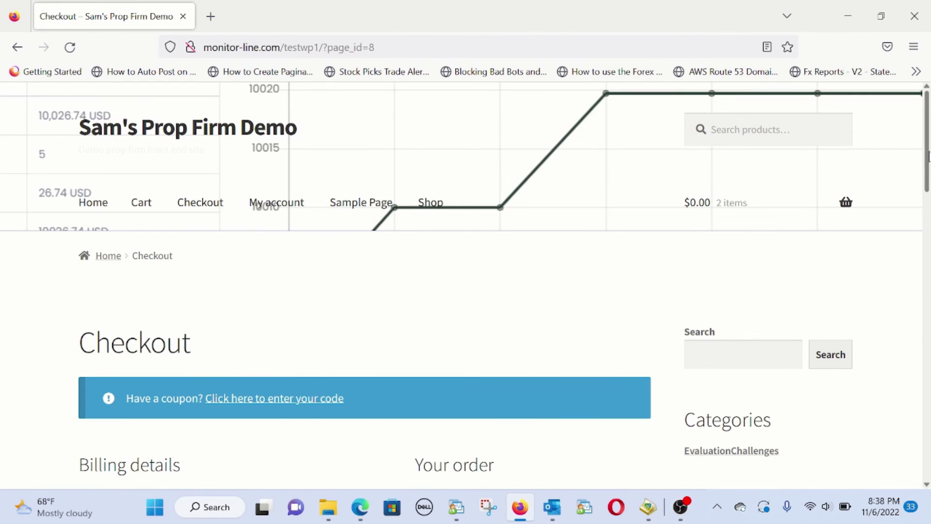
Enter the billing first name, last name and company name
{"action": "left_click_drag", "start_coordinate": [927, 155], "coordinate": [927, 251]}
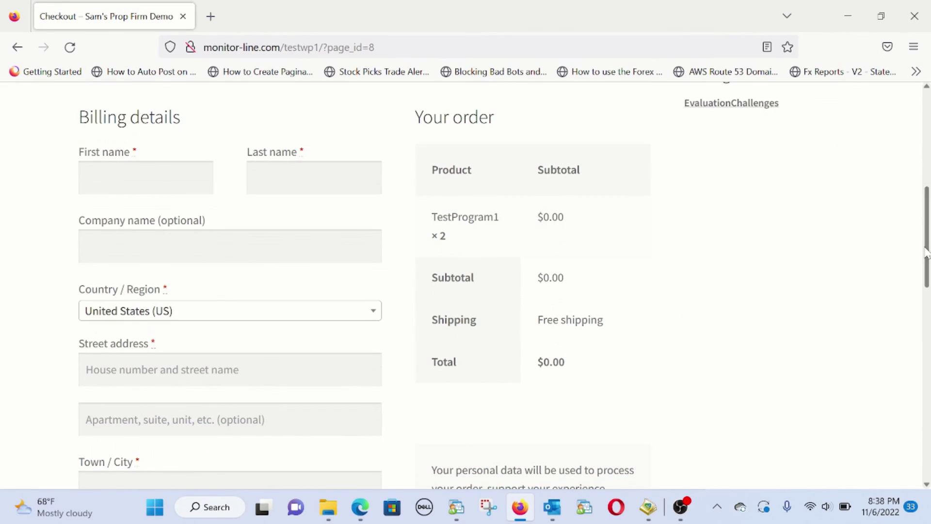
{"action": "left_click", "coordinate": [178, 166]}
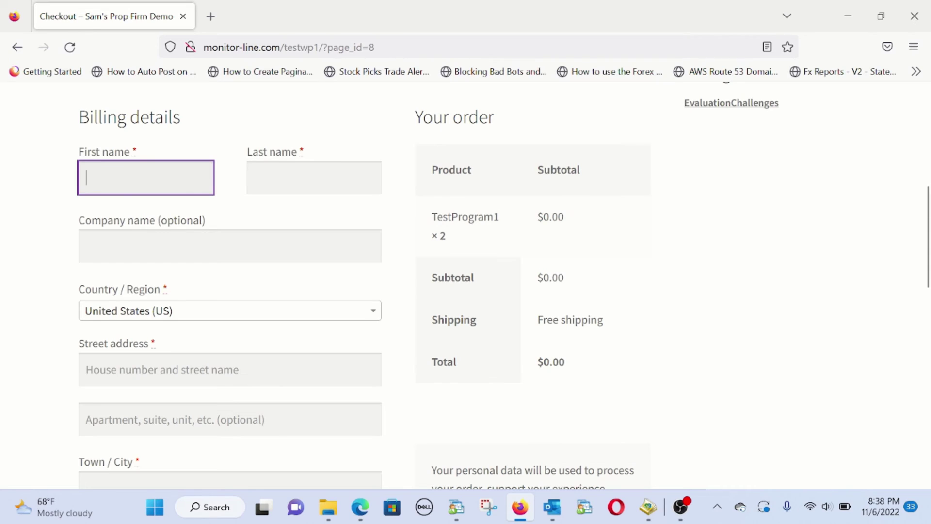
{"action": "type", "text": "samsam"}
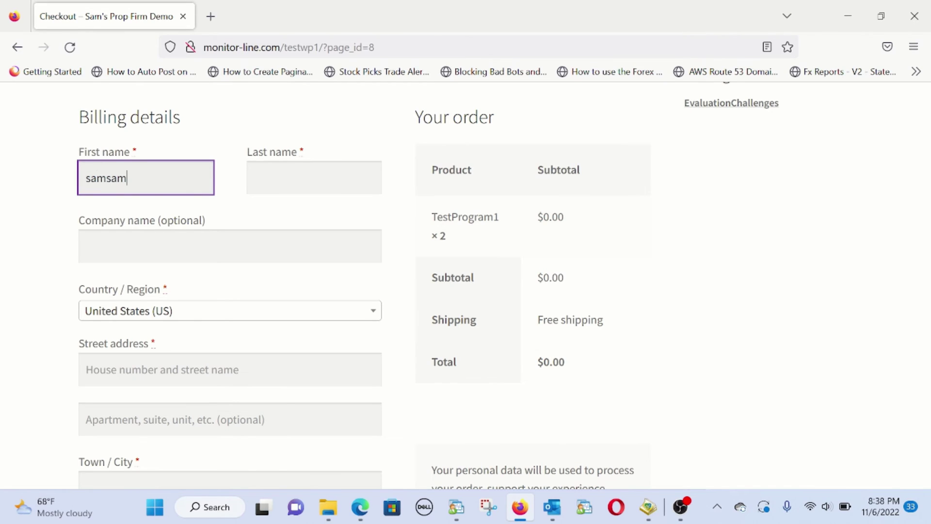
{"action": "key", "text": "Tab"}
{"action": "type", "text": "sa"}
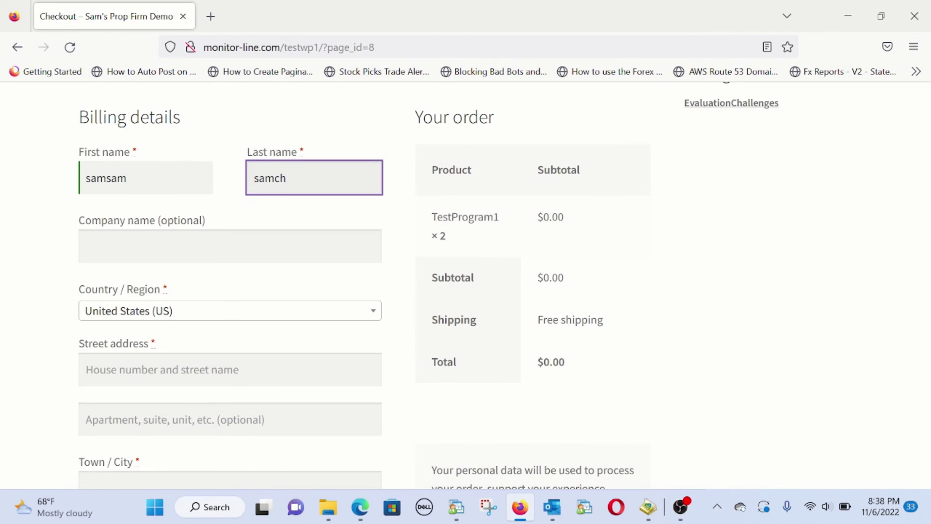
{"action": "key", "text": "Tab"}
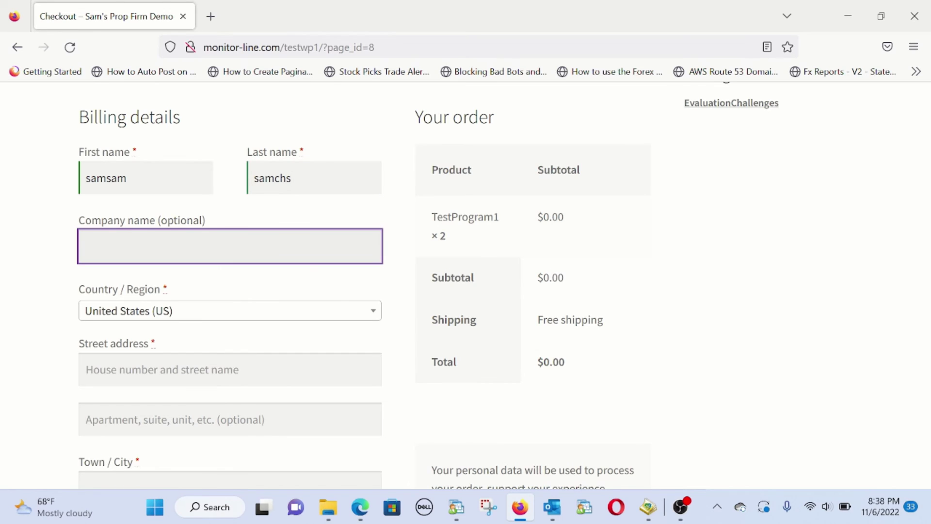
{"action": "type", "text": "sdkjhsadkjahsd"}
Fill in the billing street address, town/city and ZIP code, correcting the street entry
{"action": "key", "text": "Tab"}
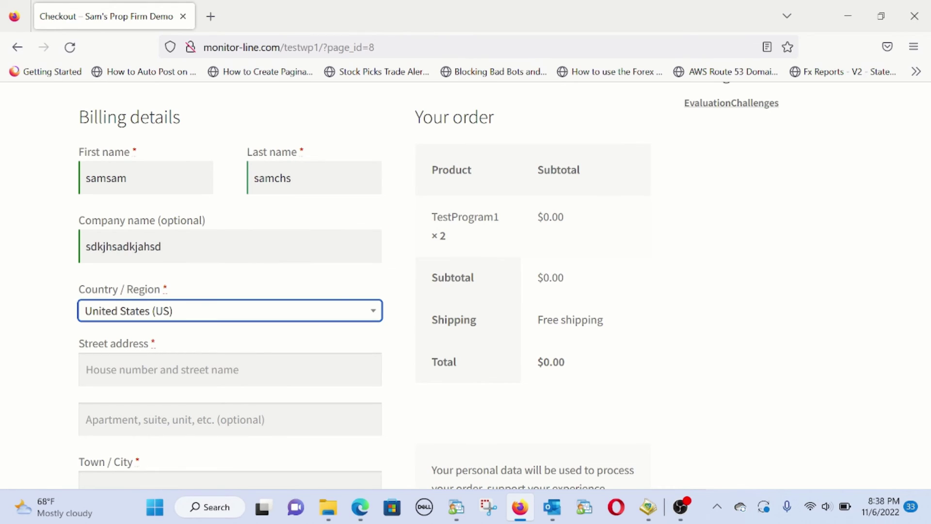
{"action": "key", "text": "Tab"}
{"action": "type", "text": "23234"}
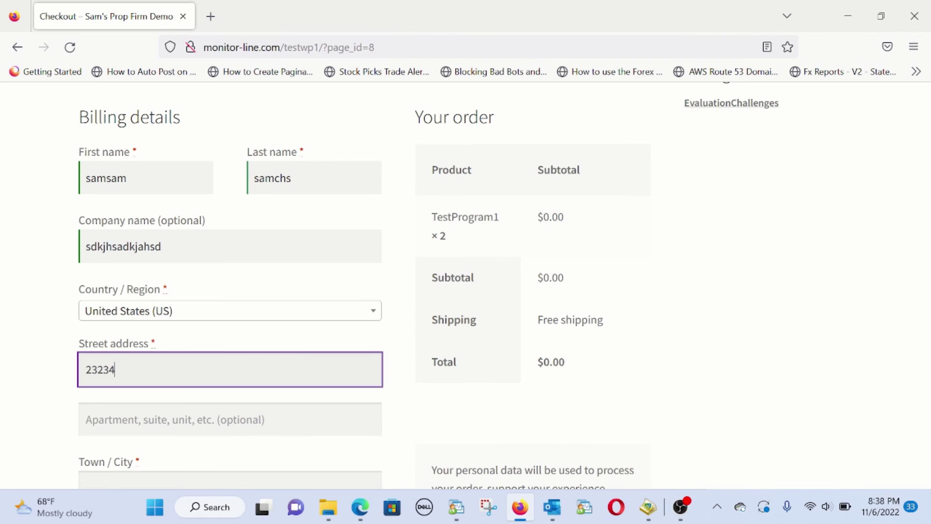
{"action": "key", "text": "Tab"}
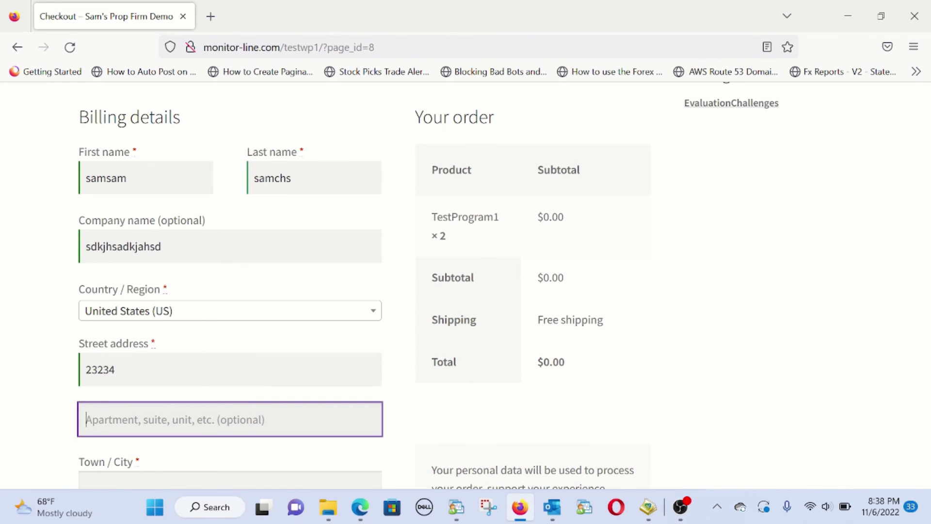
{"action": "key", "text": "shift+Tab"}
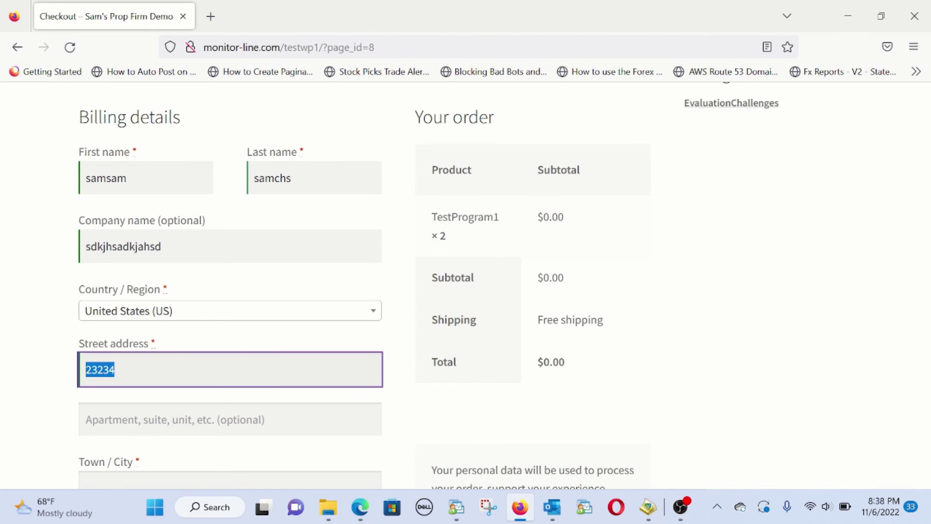
{"action": "type", "text": "213 test stree"}
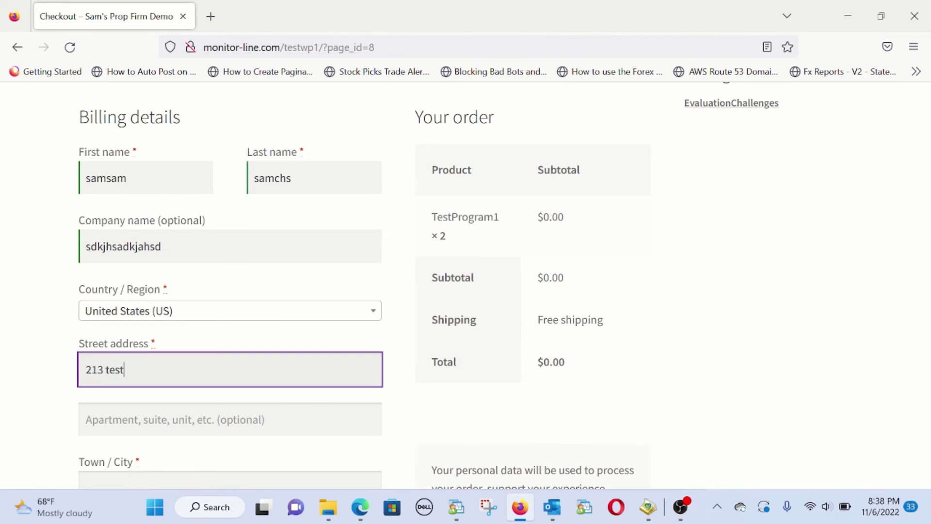
{"action": "key", "text": "Tab"}
{"action": "key", "text": "Tab"}
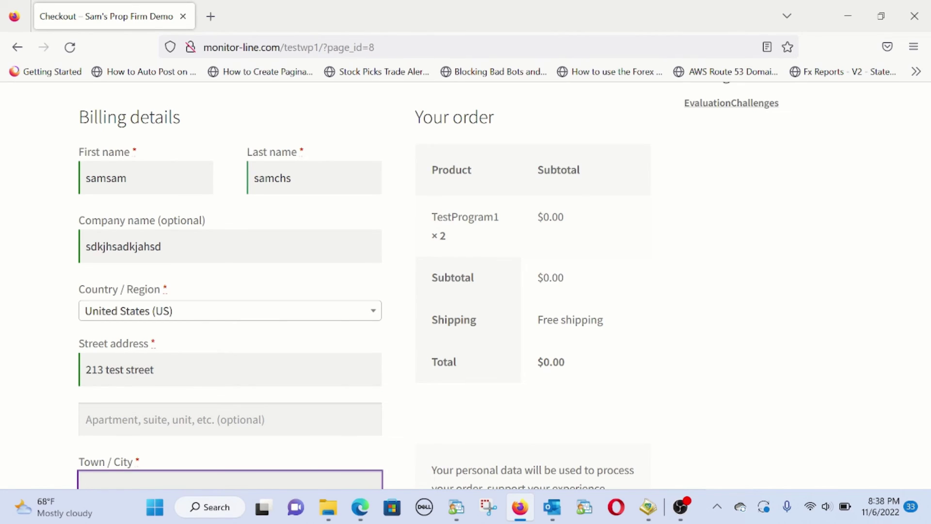
{"action": "type", "text": "test city"}
{"action": "key", "text": "Tab"}
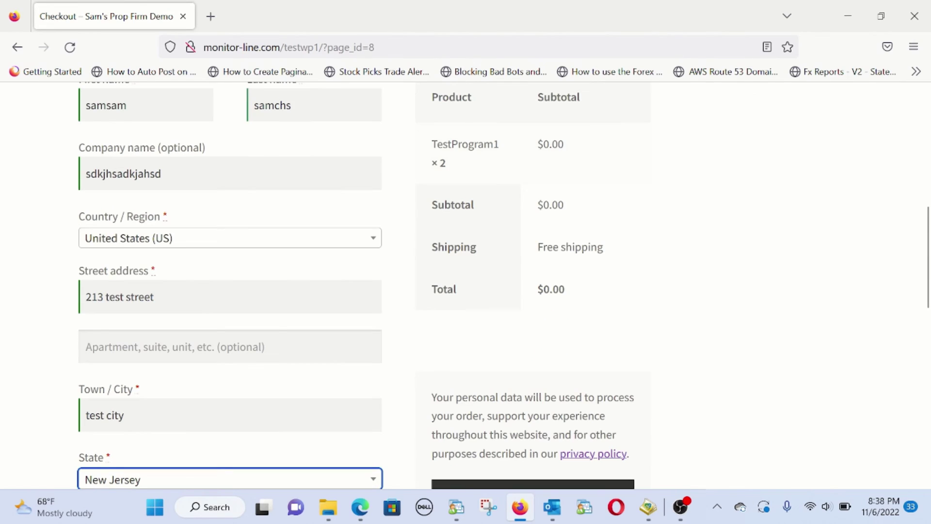
{"action": "key", "text": "Tab"}
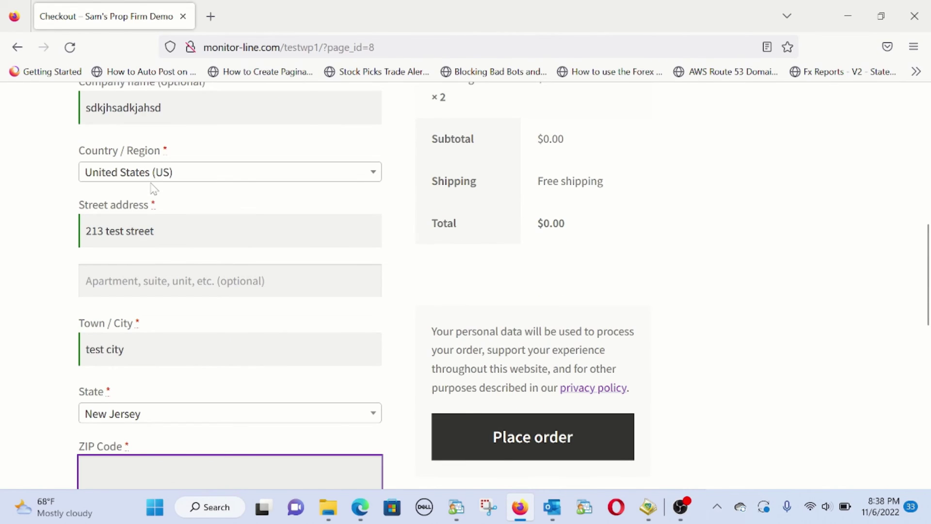
{"action": "type", "text": "08807"}
Enter the customer's phone number and e-mail address
{"action": "key", "text": "Tab"}
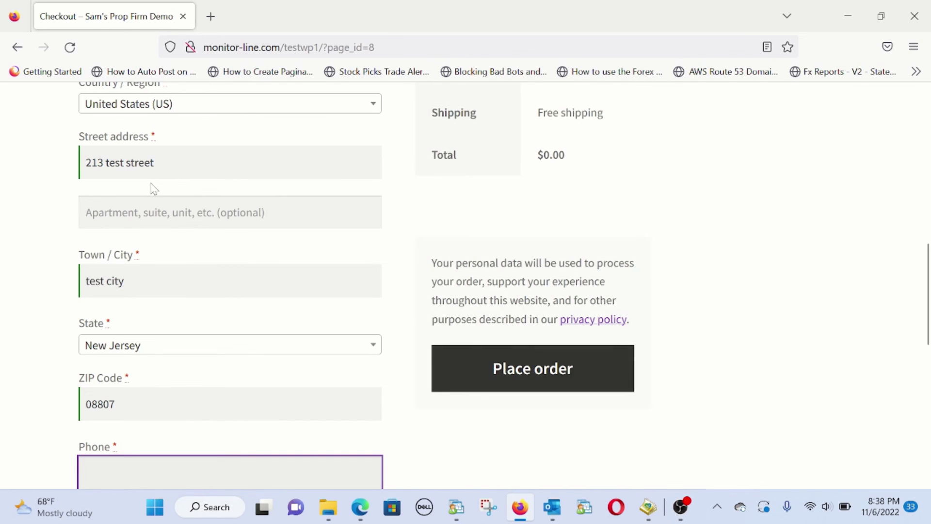
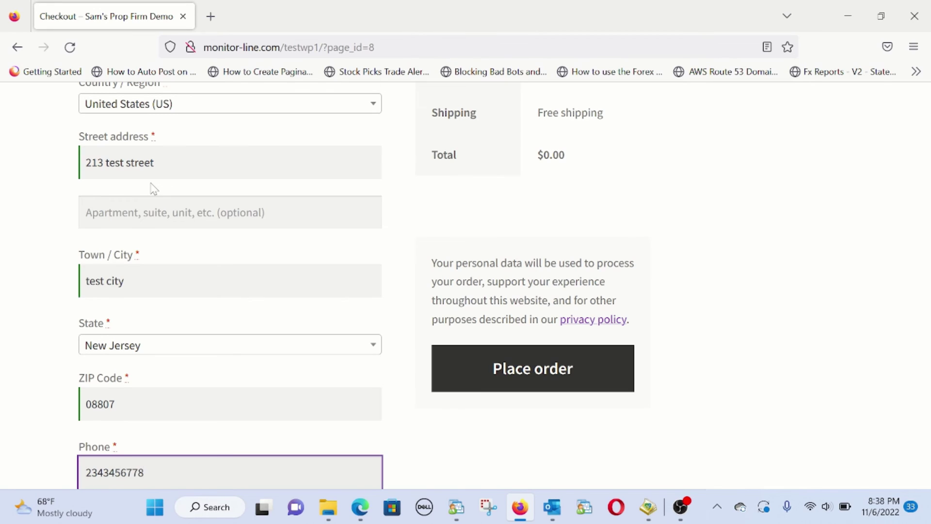
{"action": "key", "text": "Tab"}
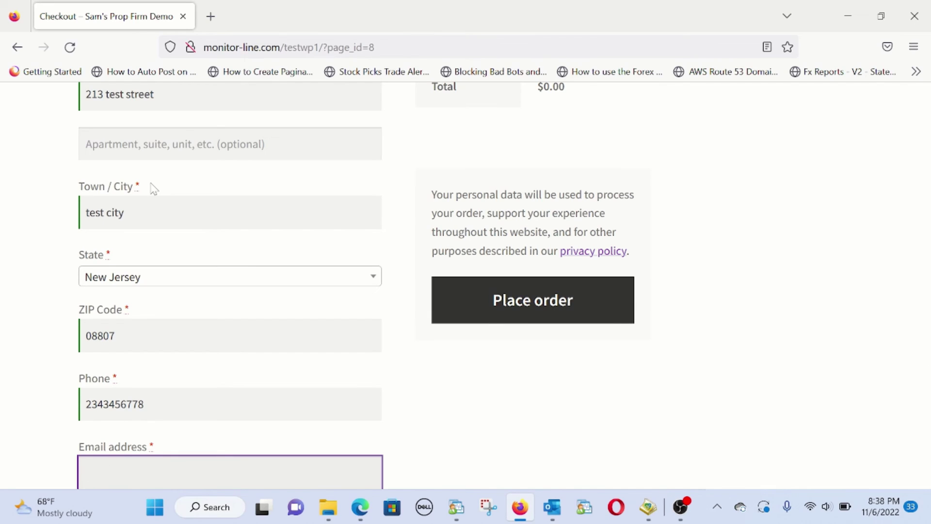
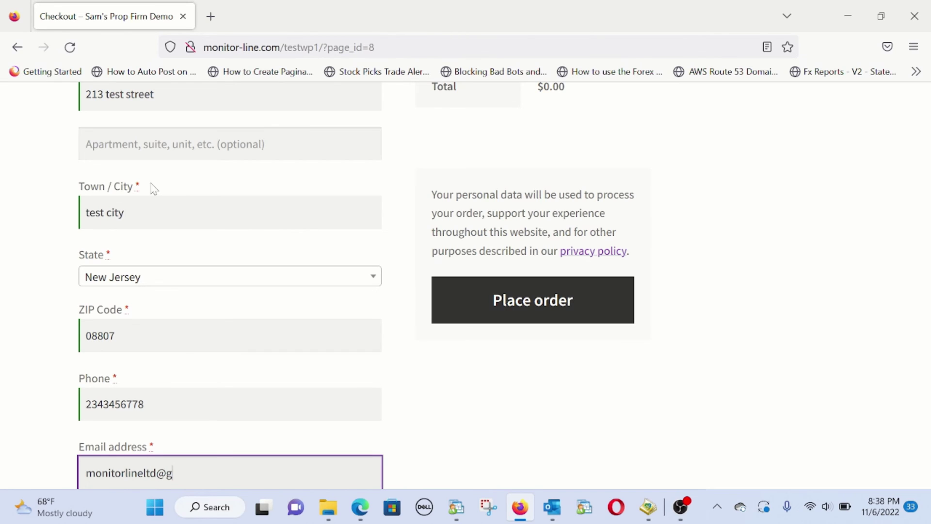
{"action": "left_click_drag", "start_coordinate": [928, 288], "coordinate": [891, 290]}
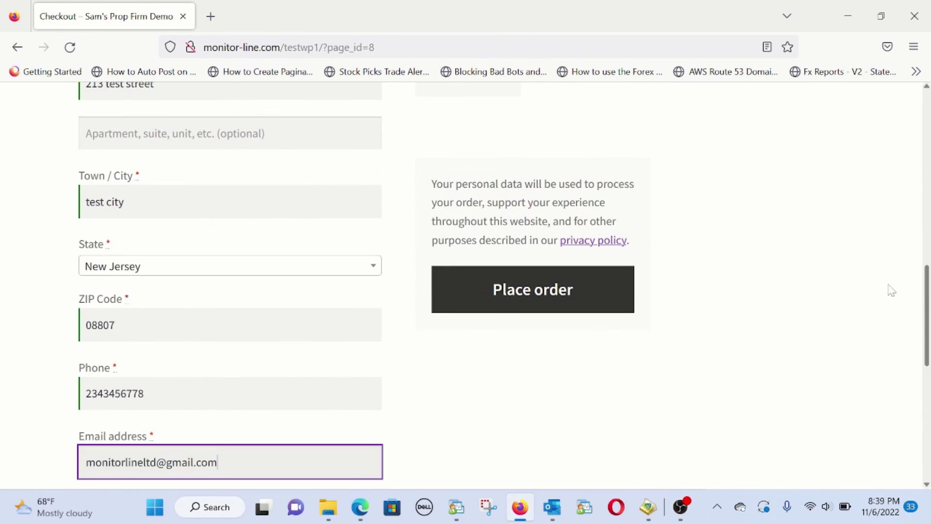
Place the order and review the Order received page showing order 46 with a $0.00 total
{"action": "left_click", "coordinate": [549, 294]}
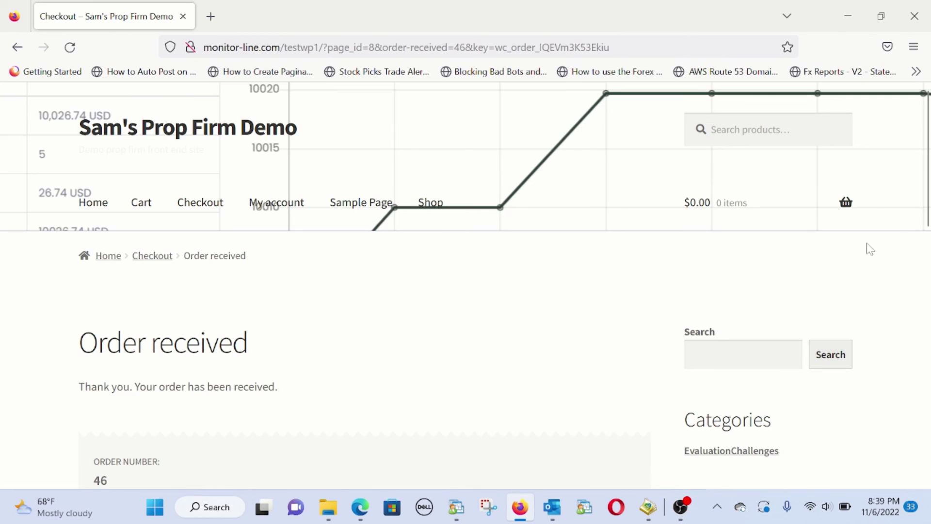
{"action": "left_click_drag", "start_coordinate": [927, 165], "coordinate": [927, 228]}
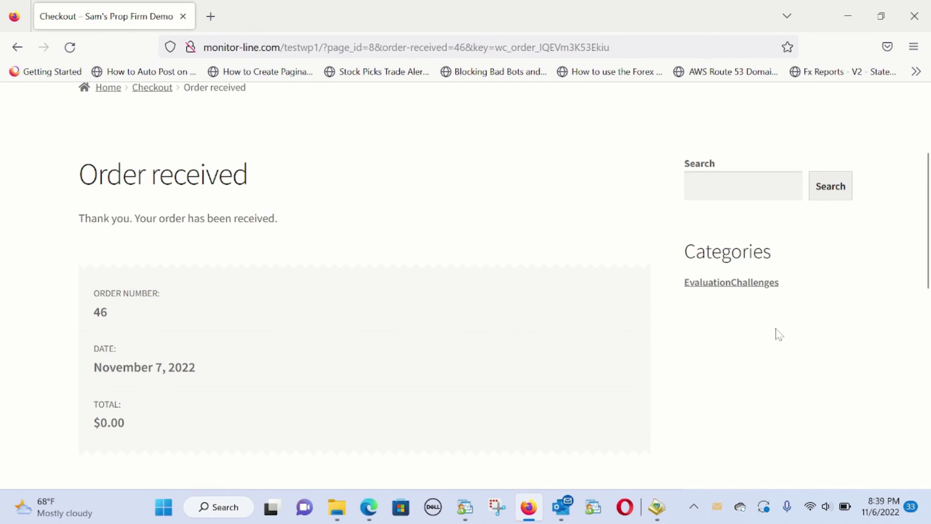
Bring the Outlook inbox forward, close the new-order alert, and scroll the folder pane
{"action": "mouse_move", "coordinate": [561, 507]}
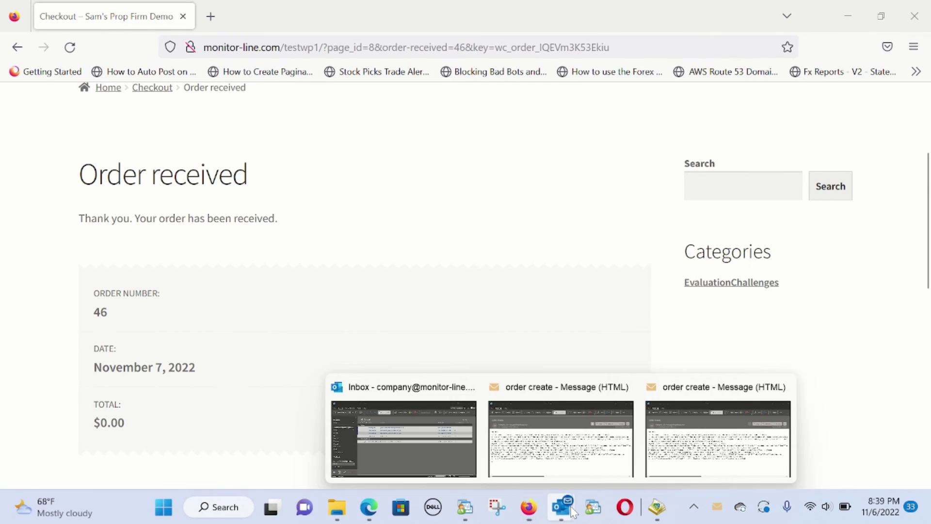
{"action": "left_click", "coordinate": [400, 455]}
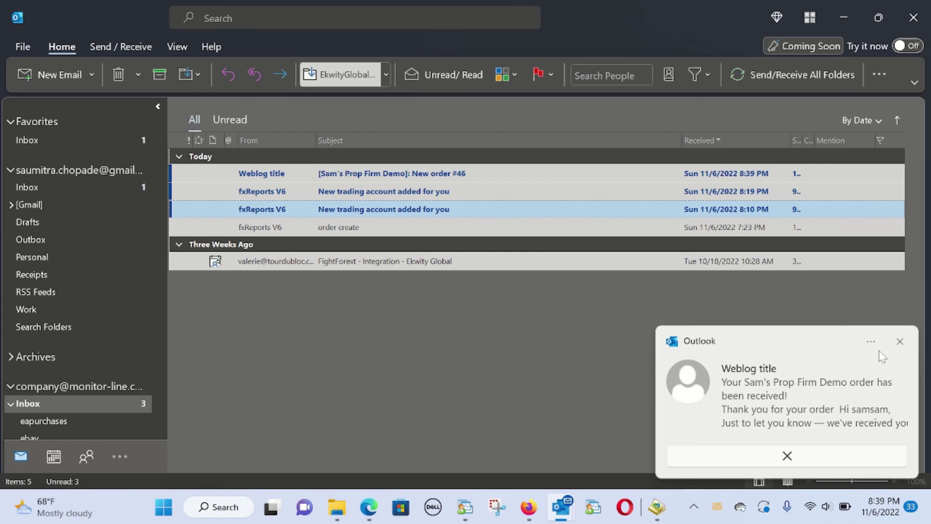
{"action": "left_click", "coordinate": [899, 341]}
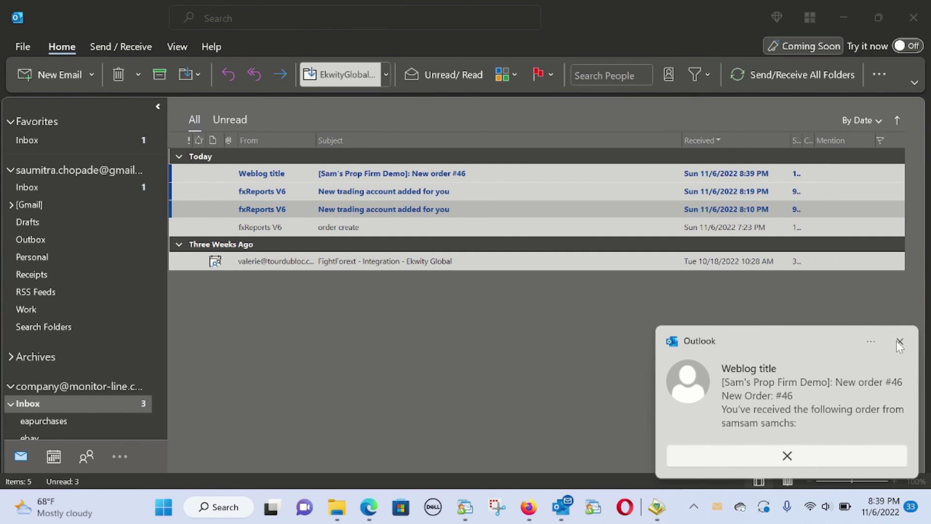
{"action": "left_click", "coordinate": [898, 342]}
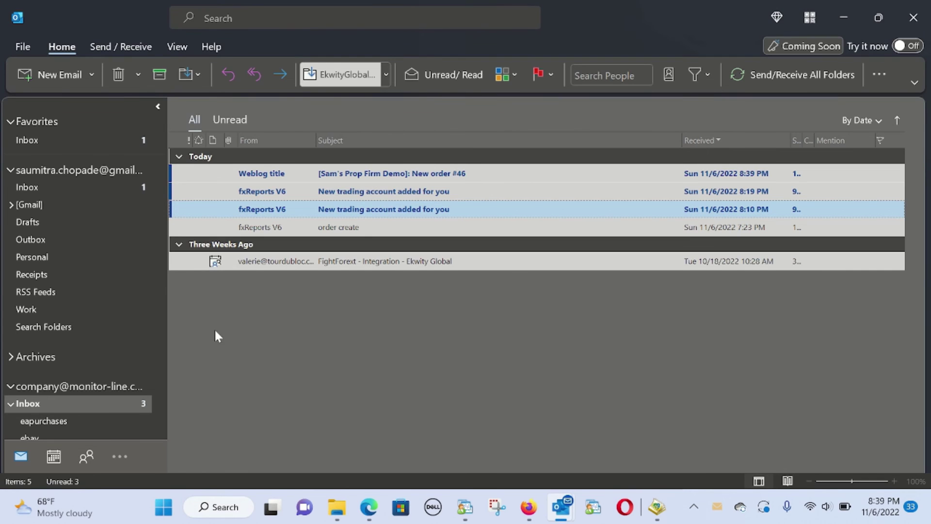
{"action": "left_click_drag", "start_coordinate": [158, 218], "coordinate": [160, 423]}
Open the second account's Inbox and read the order #46 e-mail showing TestProgram1, quantity 2, $0.00
{"action": "left_click", "coordinate": [115, 369]}
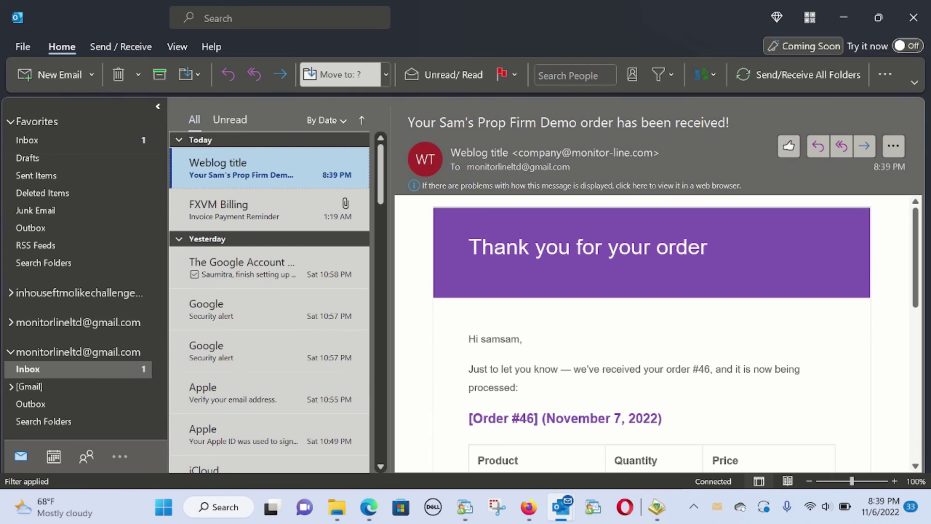
{"action": "left_click_drag", "start_coordinate": [524, 348], "coordinate": [603, 371]}
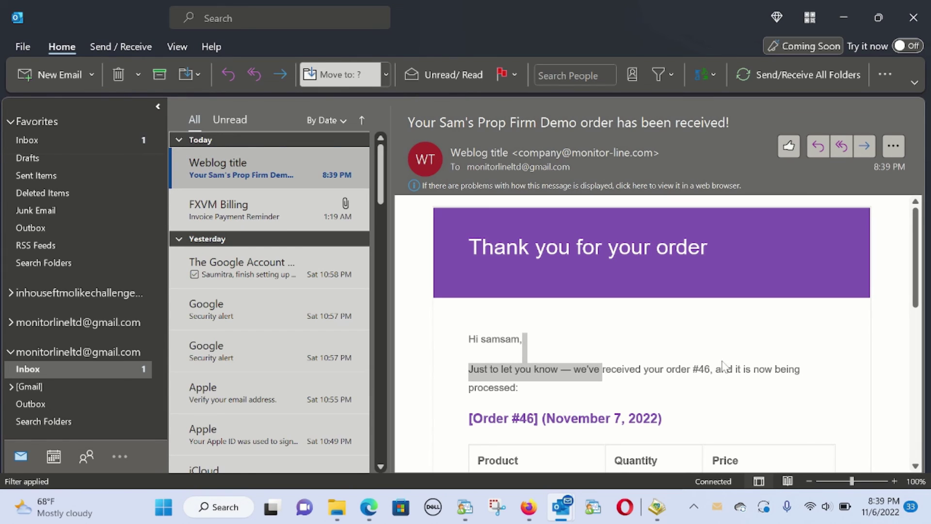
{"action": "scroll", "coordinate": [655, 335], "scroll_direction": "down", "scroll_amount": 3}
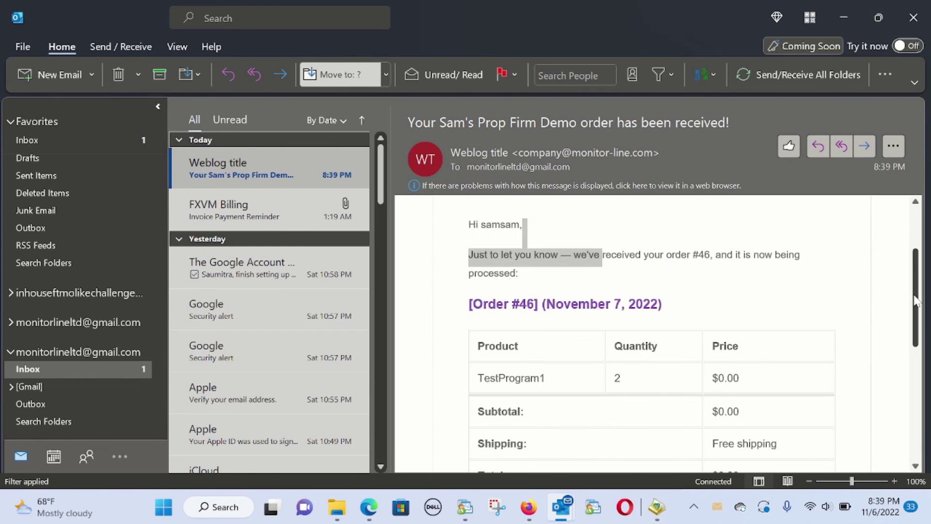
{"action": "left_click_drag", "start_coordinate": [549, 378], "coordinate": [473, 381]}
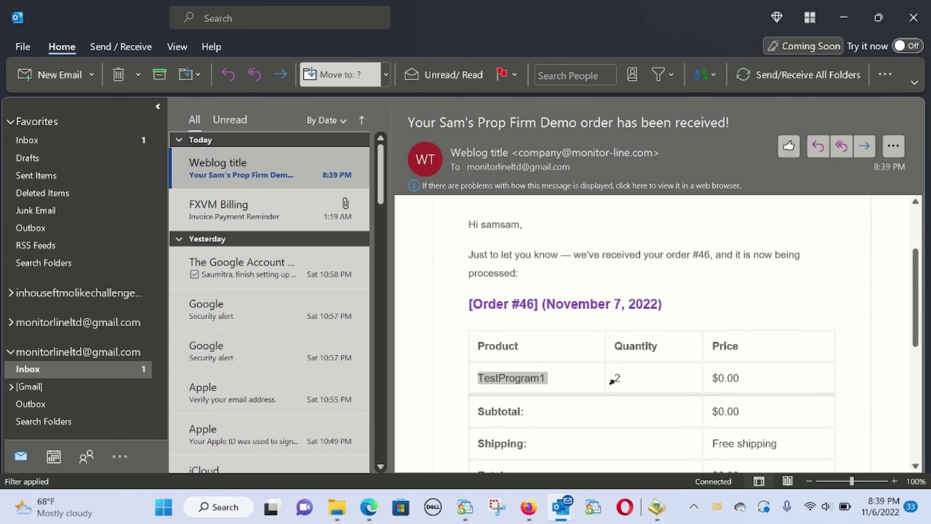
{"action": "left_click_drag", "start_coordinate": [915, 324], "coordinate": [890, 261]}
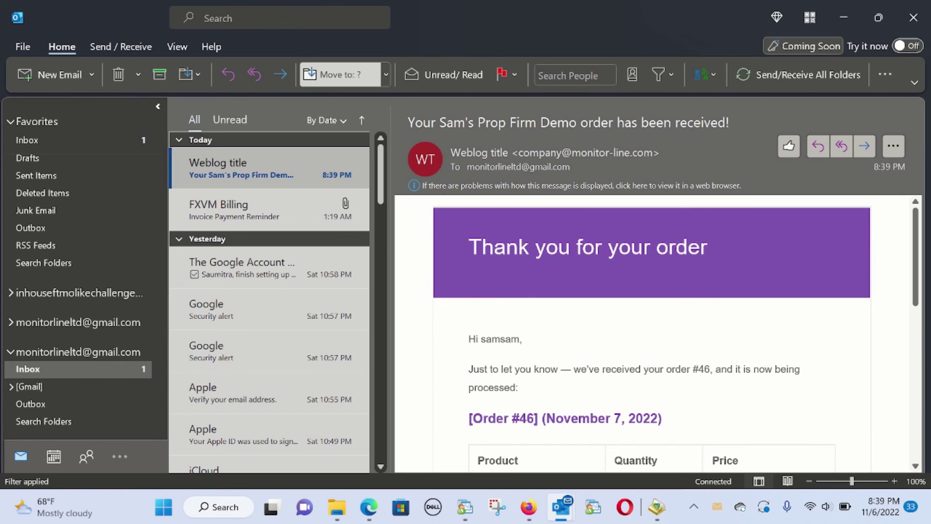
{"action": "left_click", "coordinate": [216, 179]}
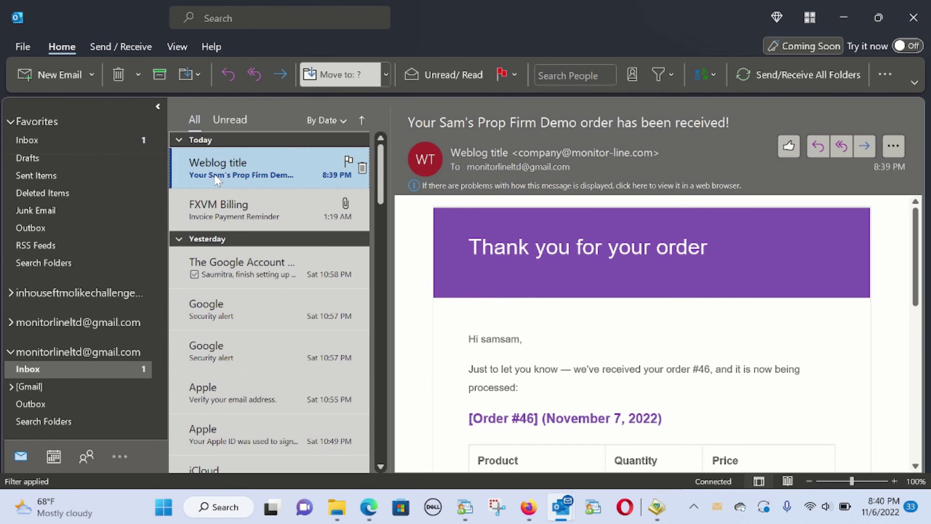